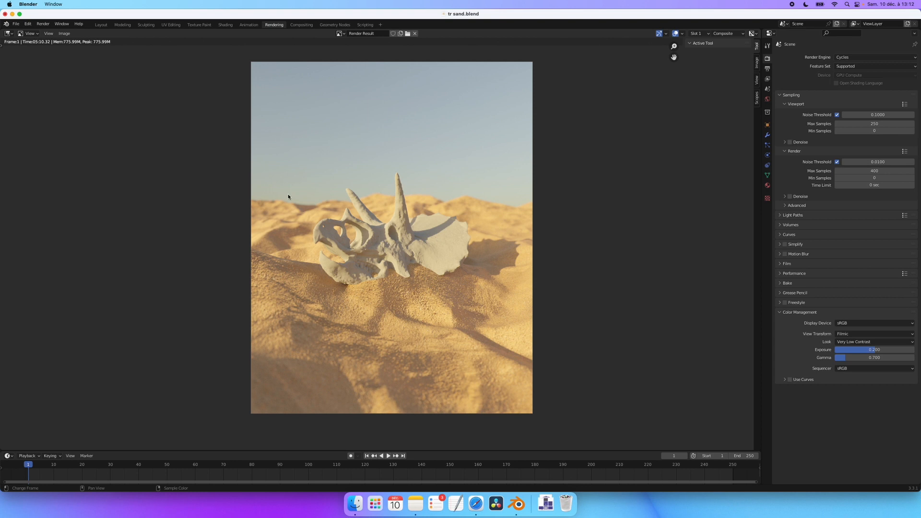
Step: Save the changes to tr sand.blend and start a new empty file
scroll(459, 337, "down", 1)
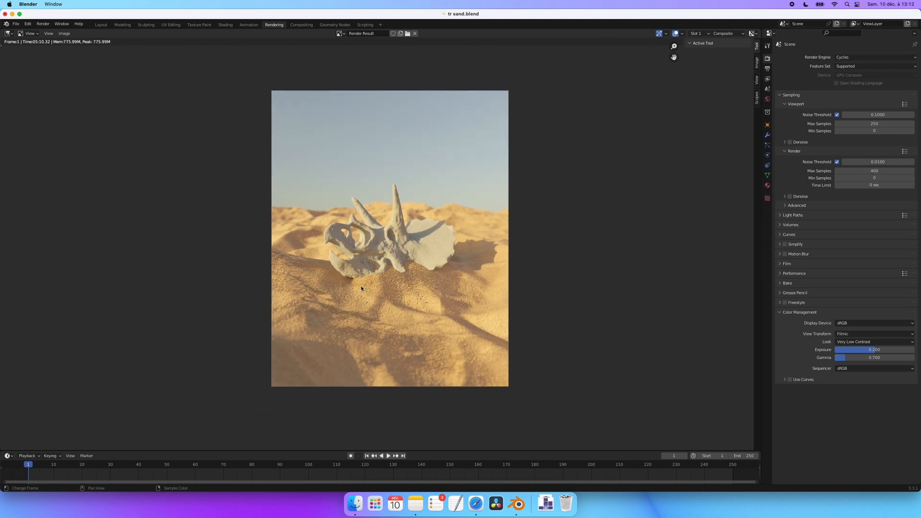
left_click(16, 23)
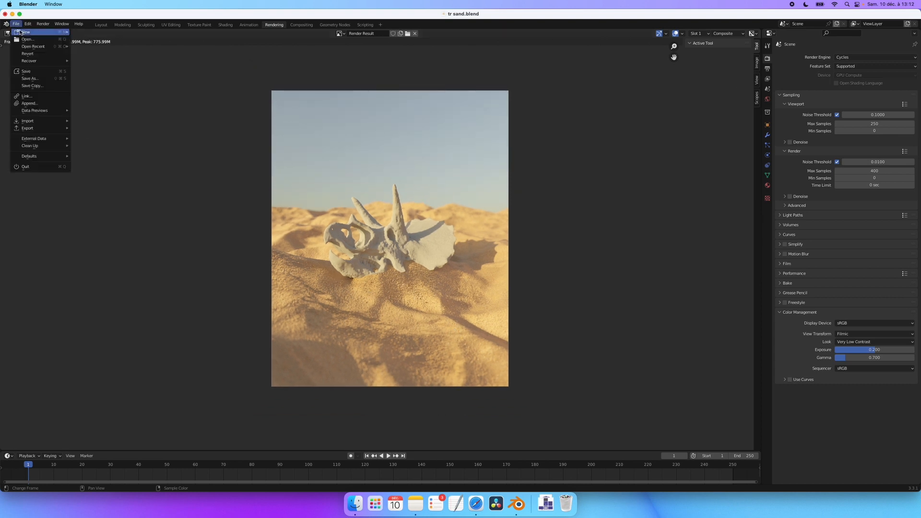
mouse_move(23, 33)
left_click(90, 34)
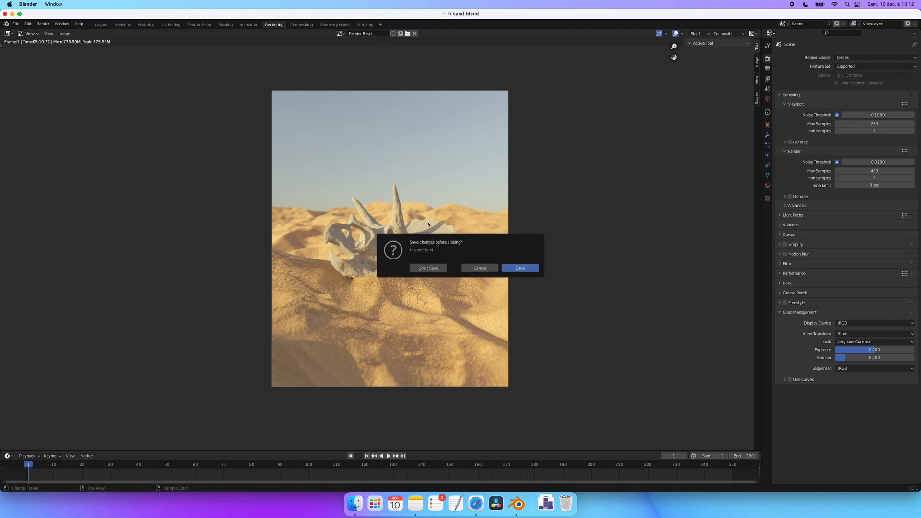
left_click(528, 270)
scroll(381, 252, "right", 5)
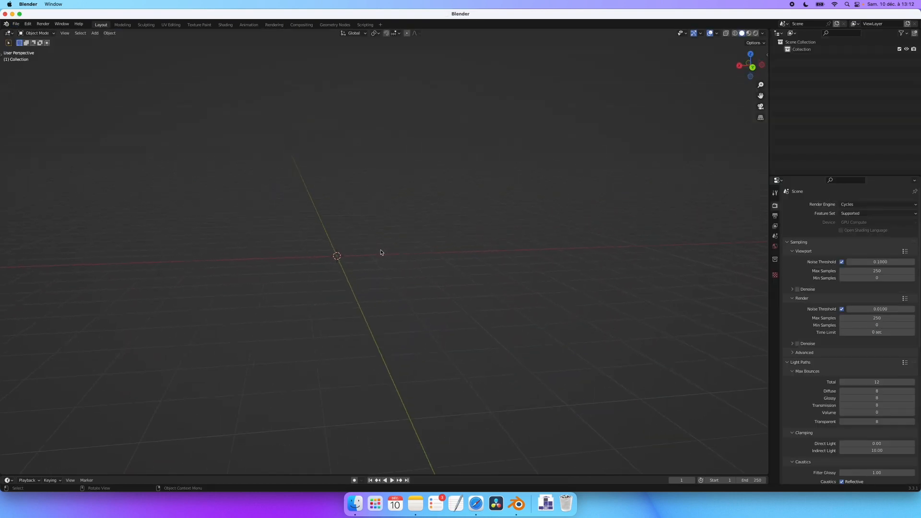
scroll(381, 252, "left", 3, "shift")
scroll(381, 252, "left", 4)
scroll(381, 252, "up", 2)
Step: Switch to Safari and browse the full collection on the Scan The World site
left_click(476, 503)
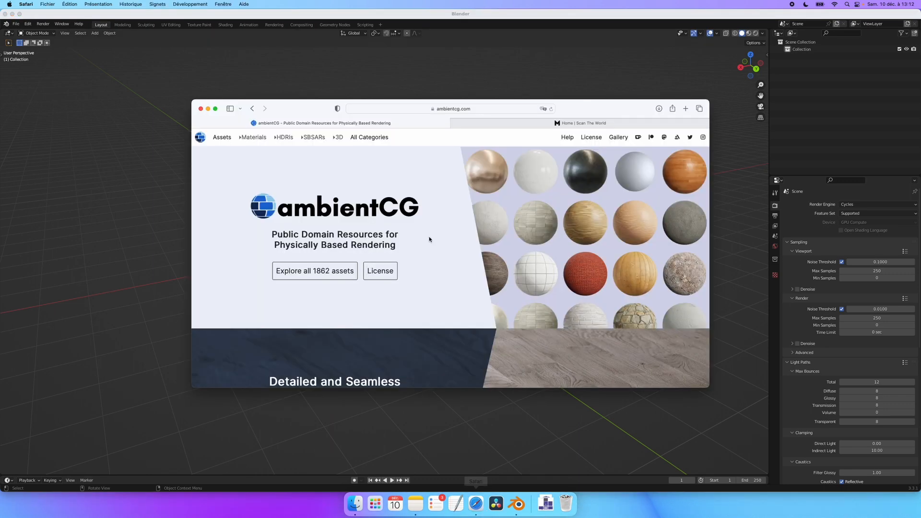
left_click(545, 123)
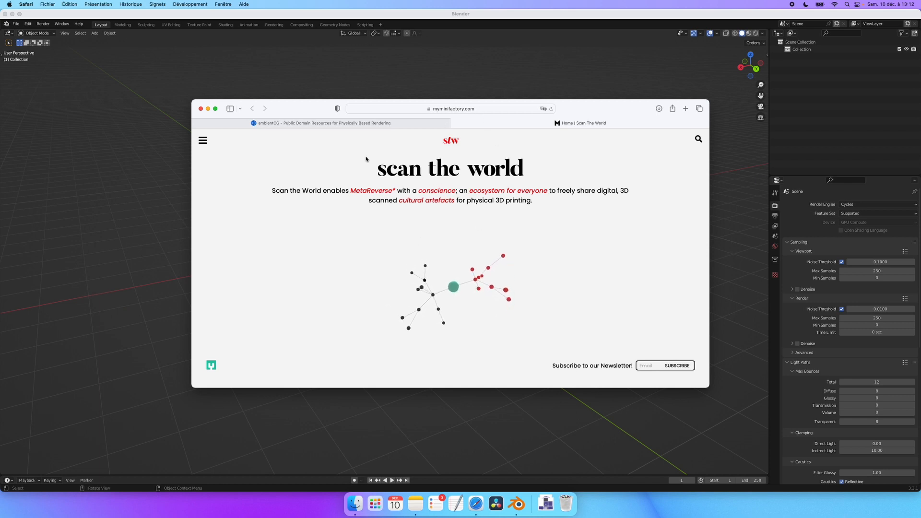
left_click(204, 141)
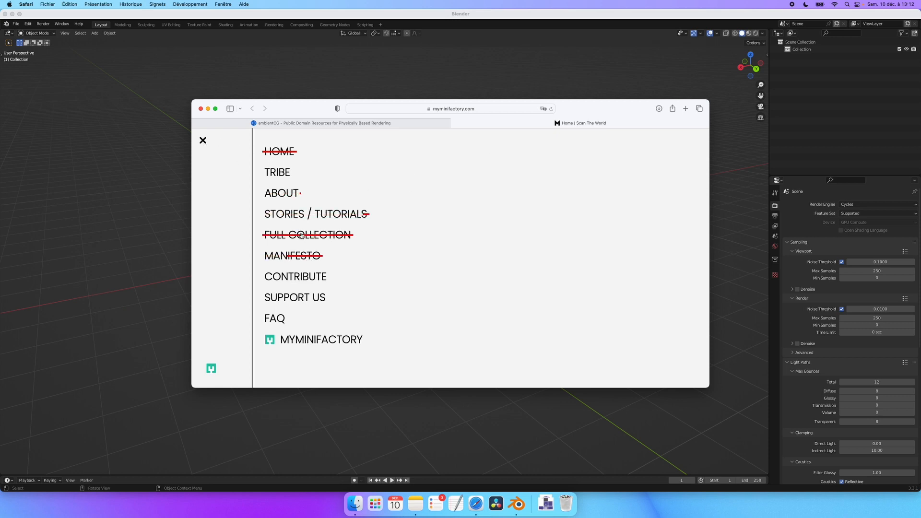
left_click(319, 236)
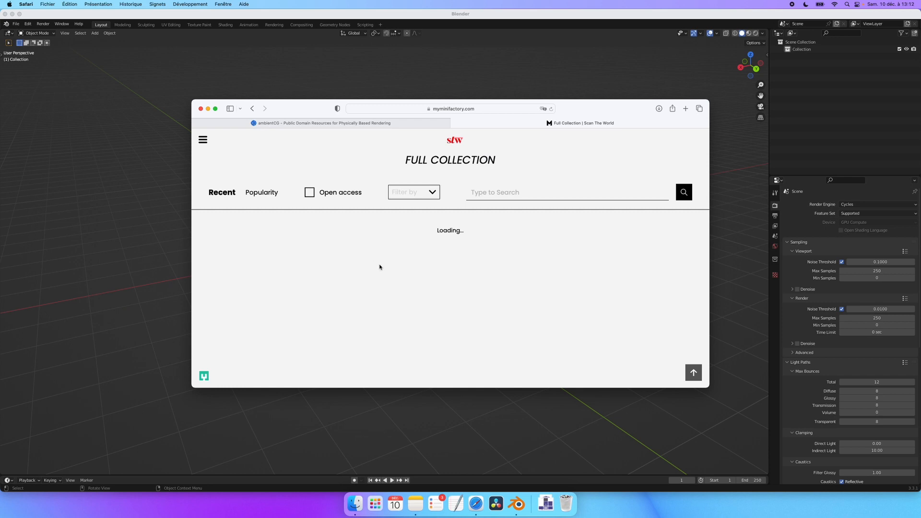
scroll(454, 284, "down", 10)
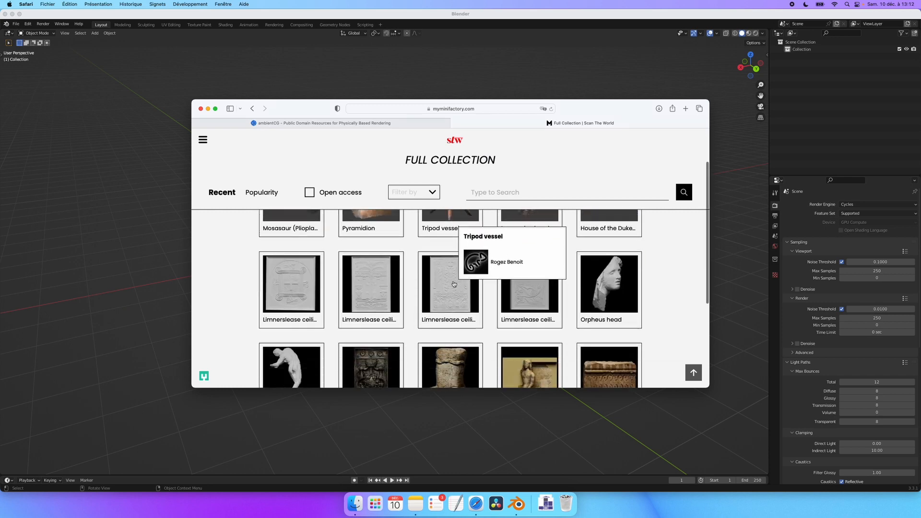
scroll(454, 284, "up", 10)
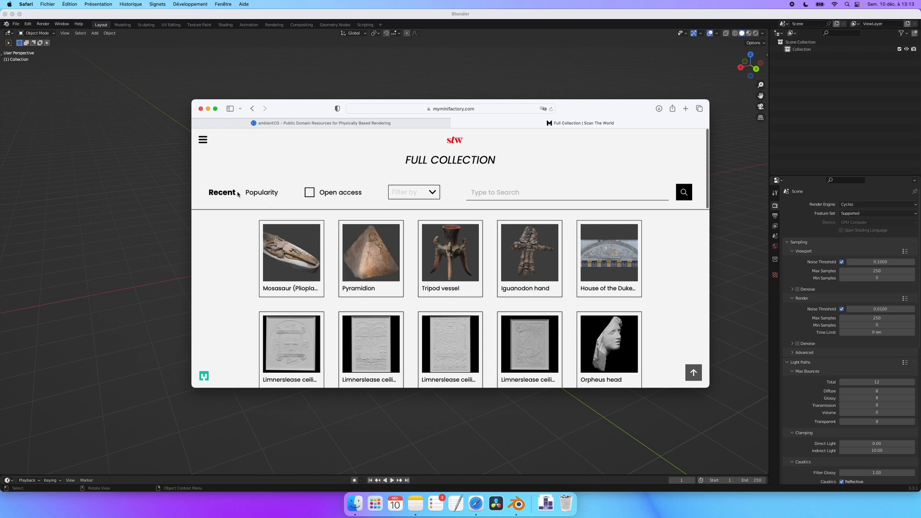
Step: Sort the collection by popularity and open the Triceratops Skull model's page
left_click(267, 193)
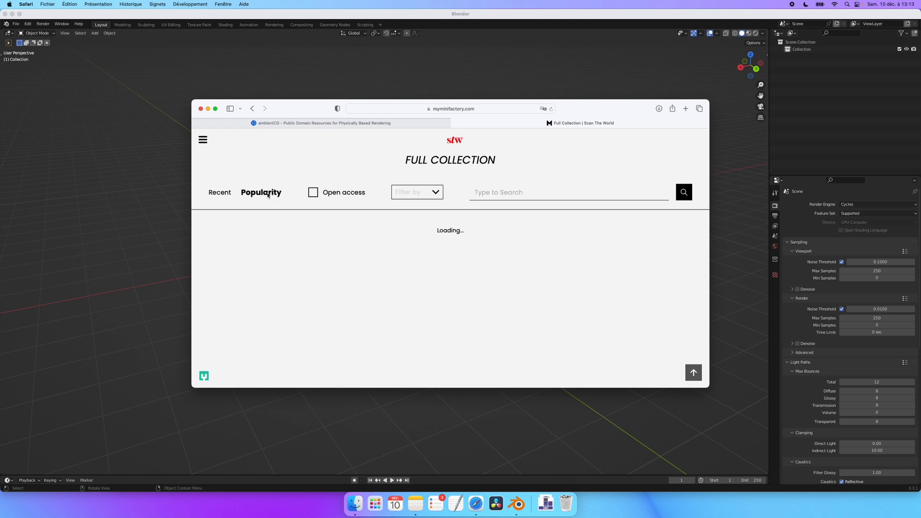
scroll(448, 291, "down", 5)
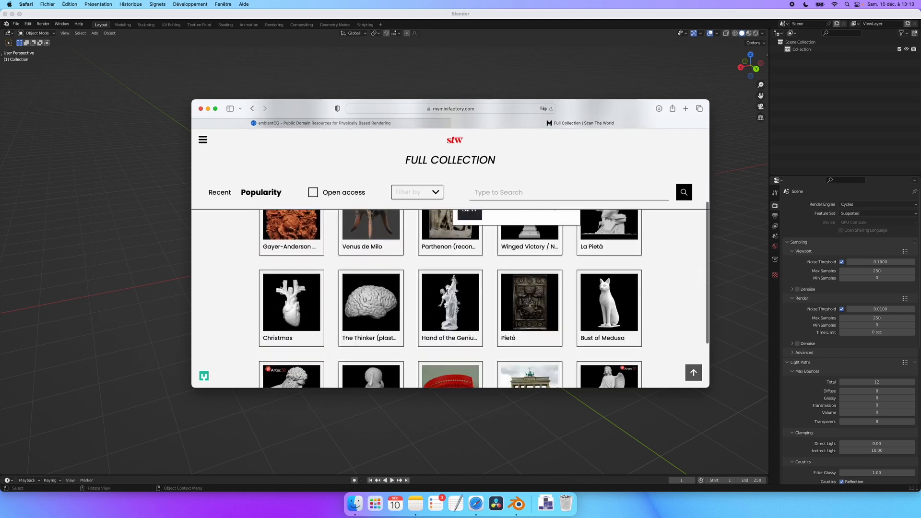
scroll(584, 360, "down", 3)
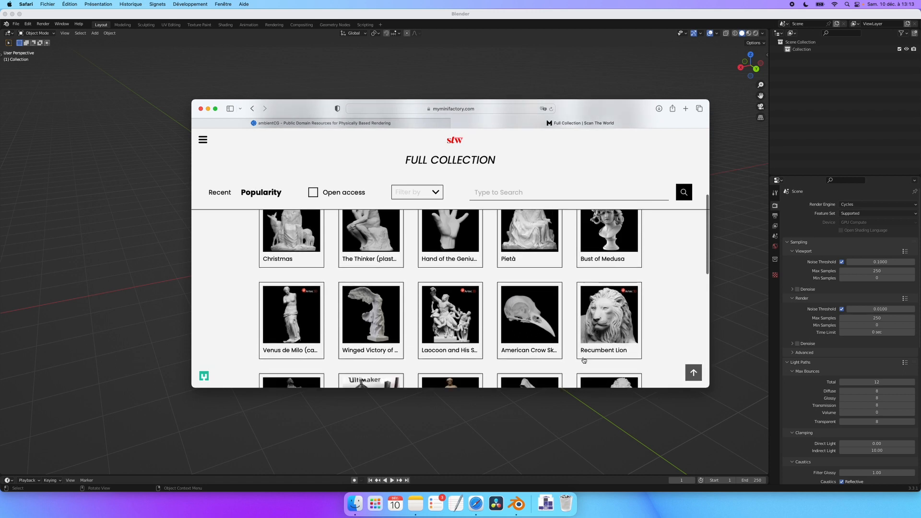
scroll(584, 360, "down", 6)
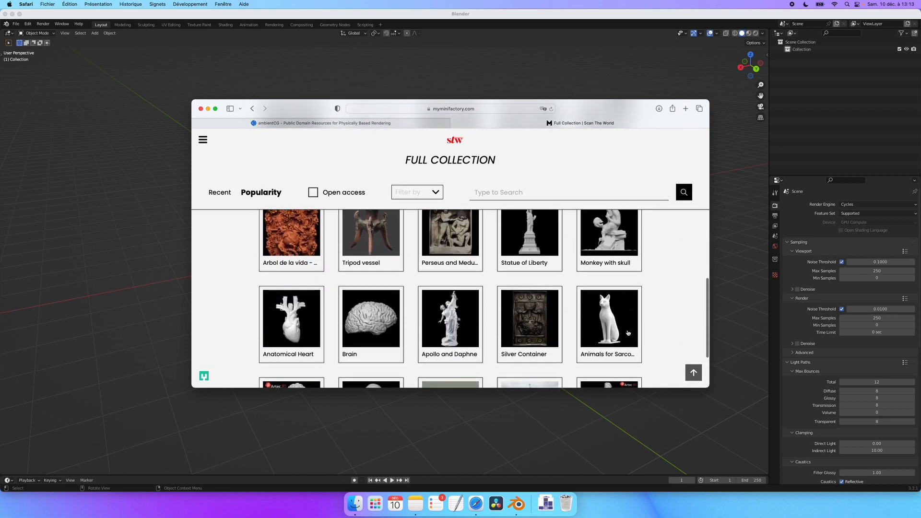
scroll(628, 332, "down", 2)
scroll(664, 258, "up", 3)
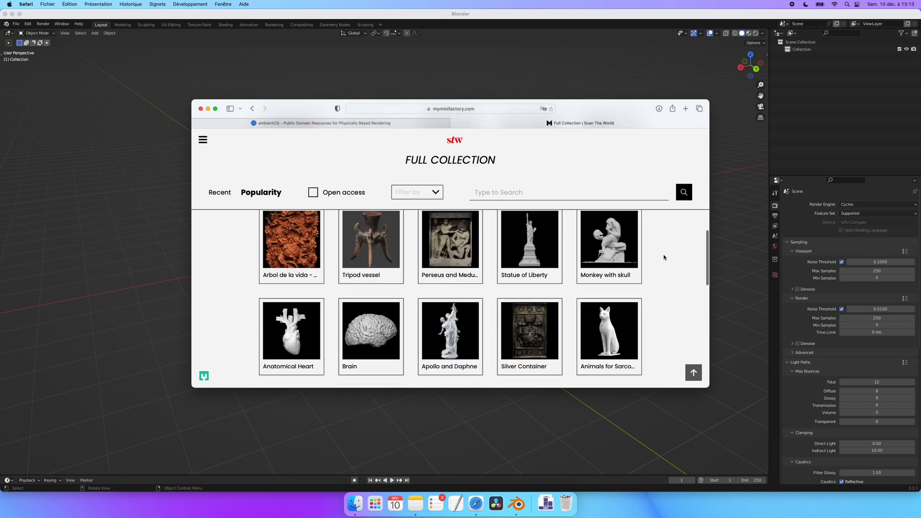
scroll(664, 258, "down", 10)
mouse_move(433, 256)
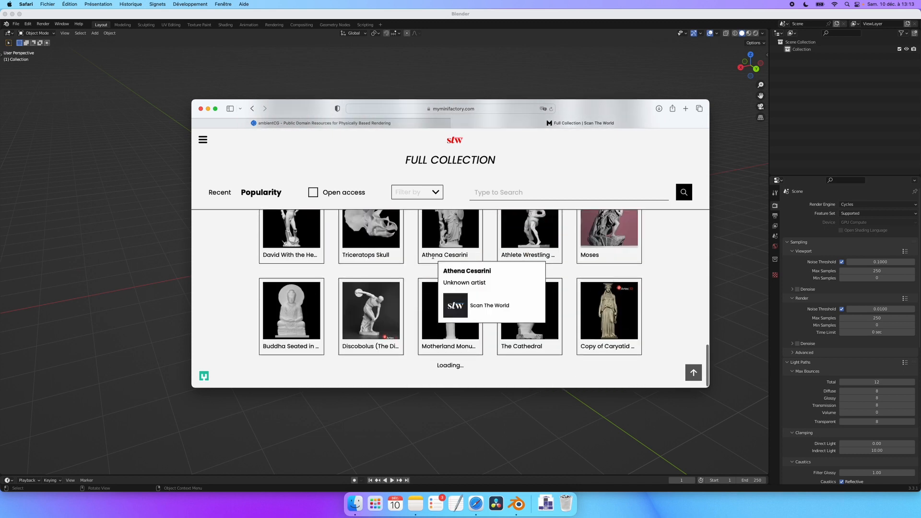
left_click(370, 257)
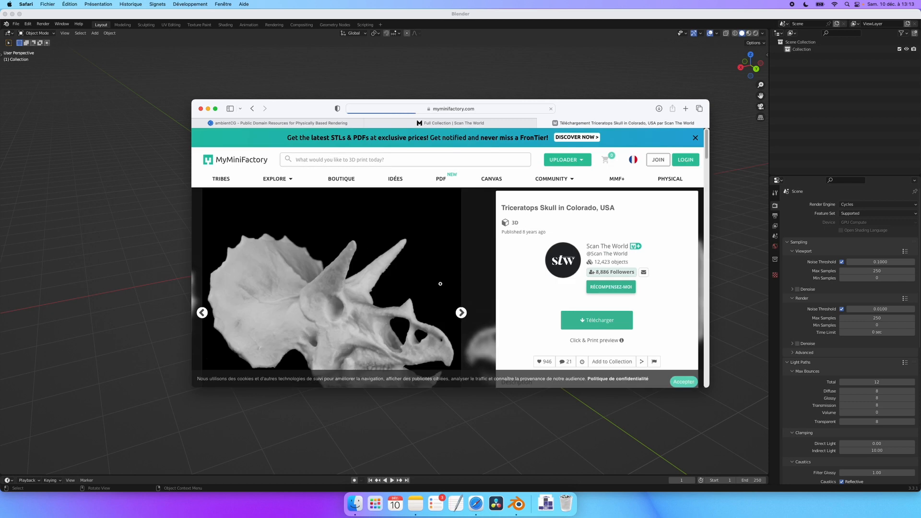
Step: Download the Triceratops Skull model with the download-only option and dismiss the advertisement
scroll(589, 234, "down", 1)
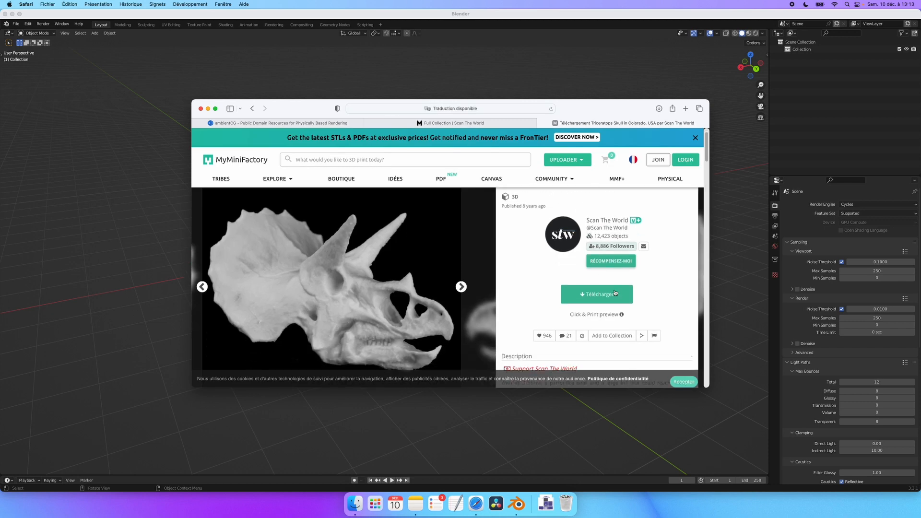
left_click(596, 297)
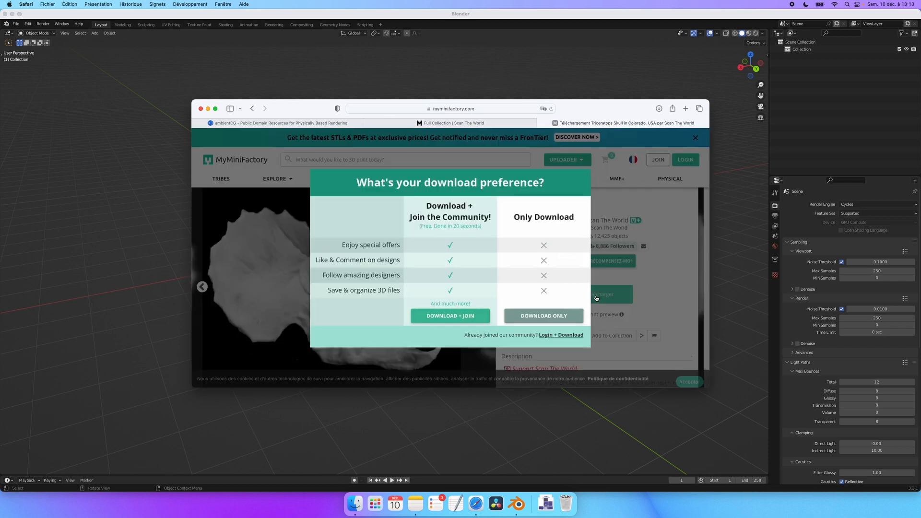
left_click(563, 318)
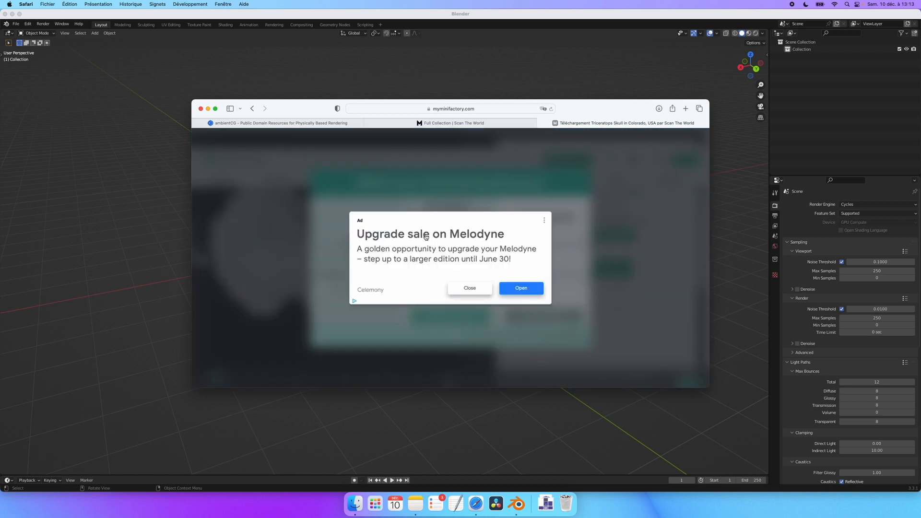
left_click(469, 289)
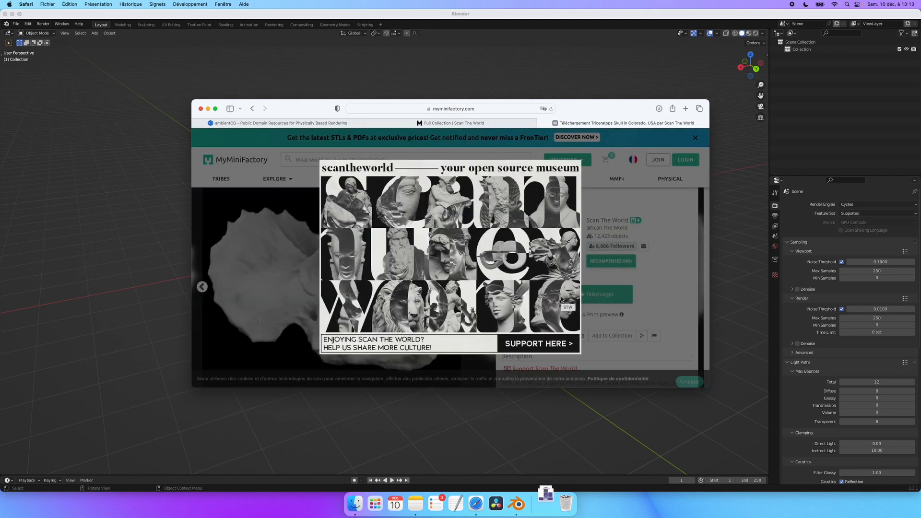
Step: Switch to Blender and import triceratops-skull-repair.stl from the Downloads folder
left_click(160, 210)
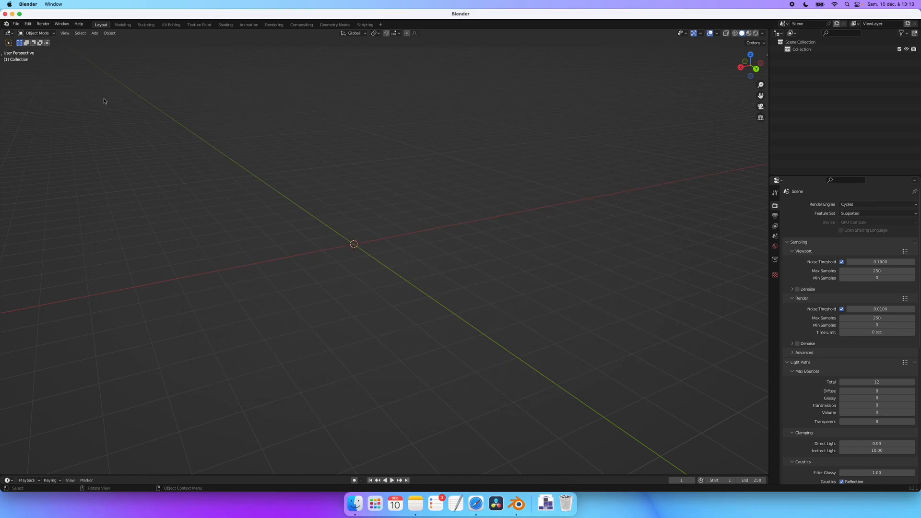
left_click(16, 23)
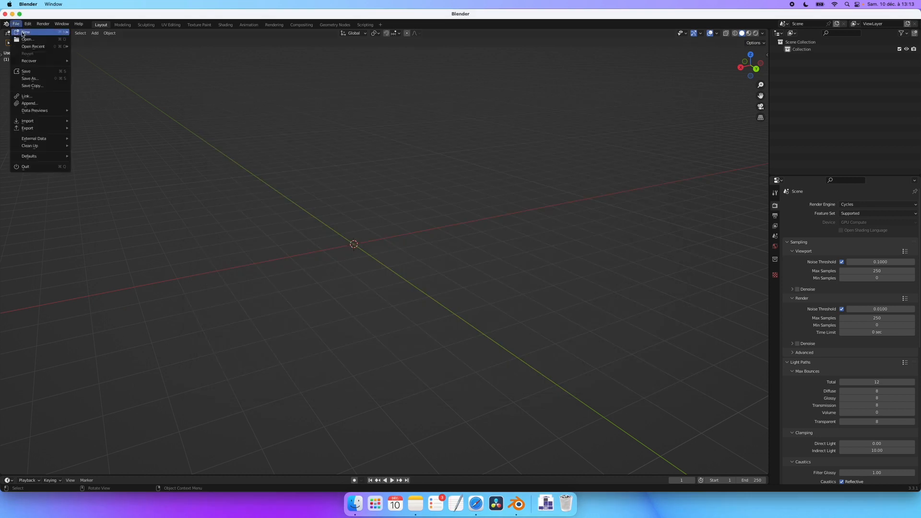
mouse_move(43, 124)
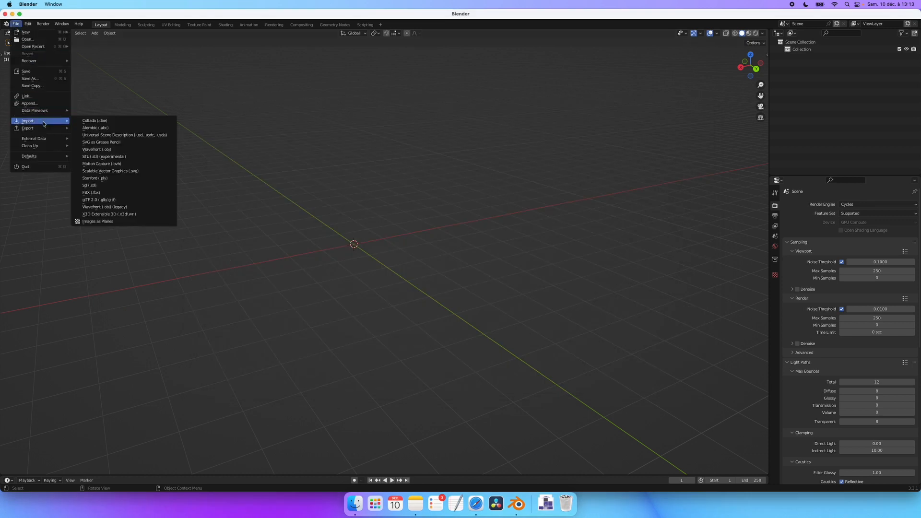
left_click(101, 186)
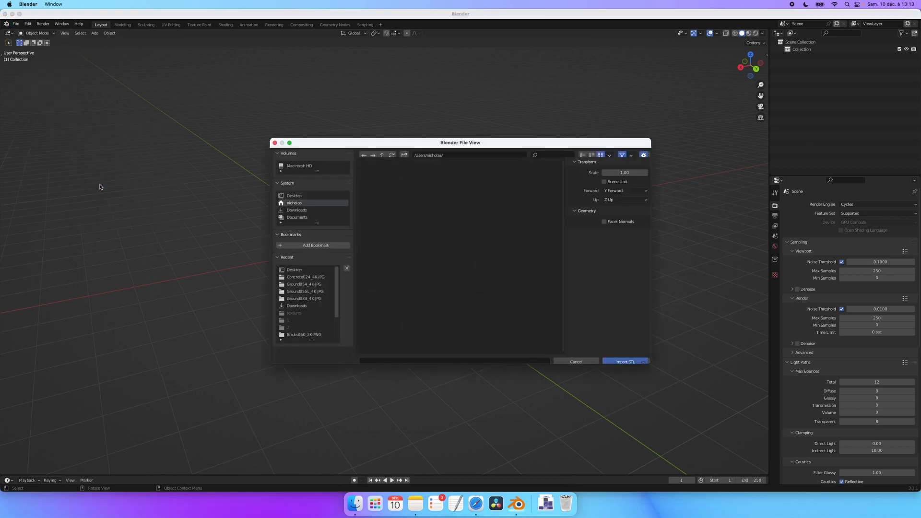
left_click(296, 210)
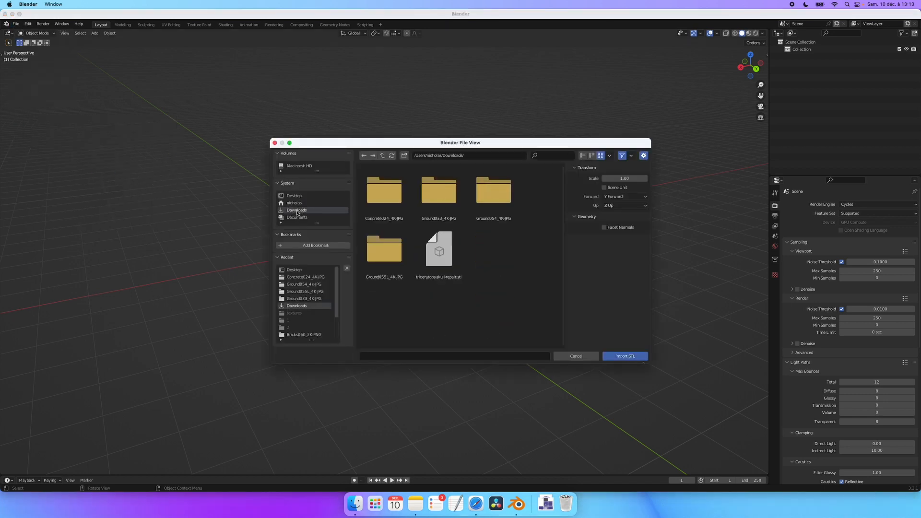
left_click(437, 257)
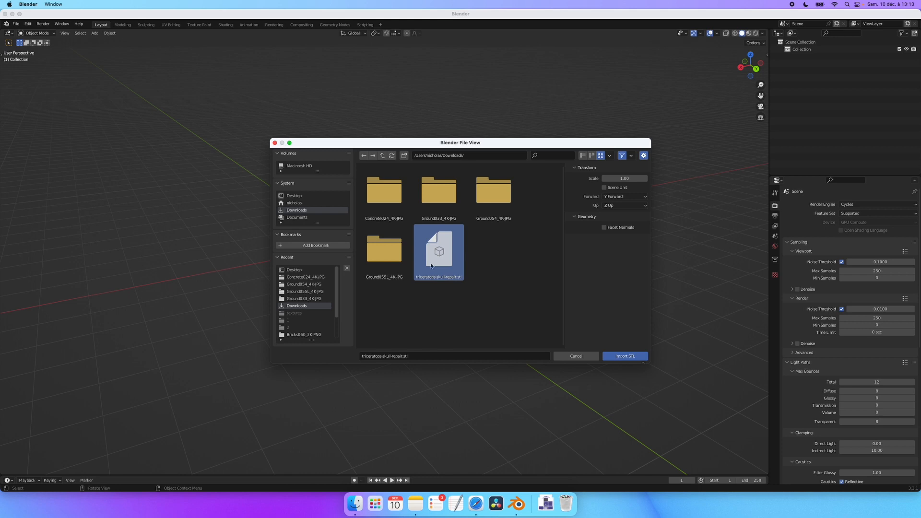
left_click(625, 357)
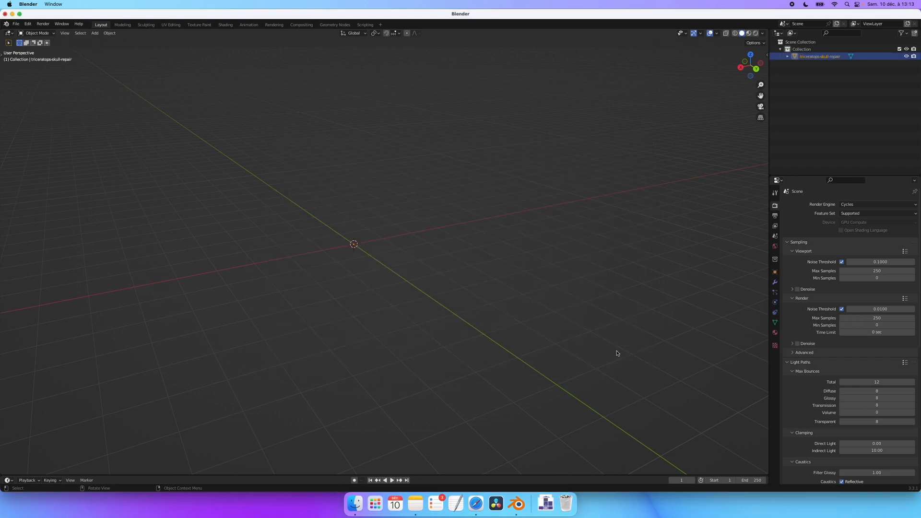
Step: Scale the imported triceratops skull down uniformly to about 0.008 and display its transform values and dimensions
key("ctrl")
scroll(455, 263, "down", 10, "ctrl")
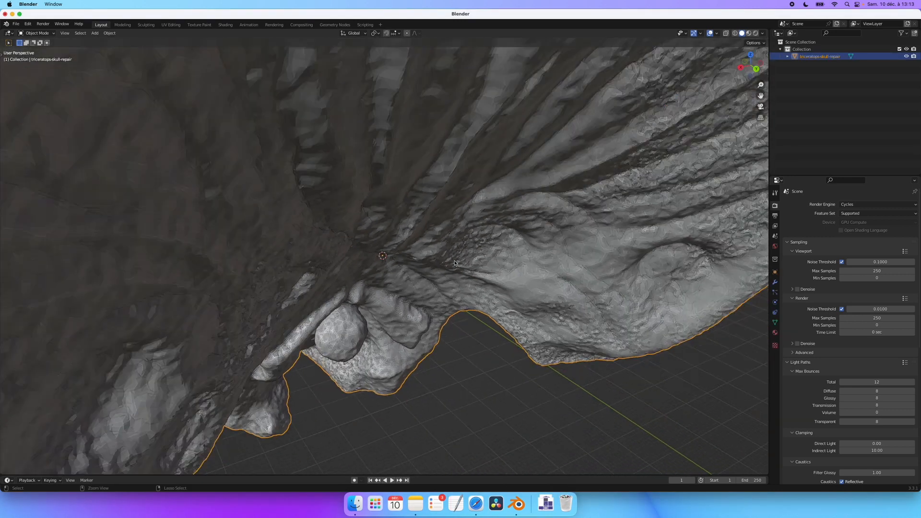
scroll(455, 263, "down", 10, "ctrl")
scroll(454, 263, "up", 10, "ctrl")
scroll(440, 257, "left", 3)
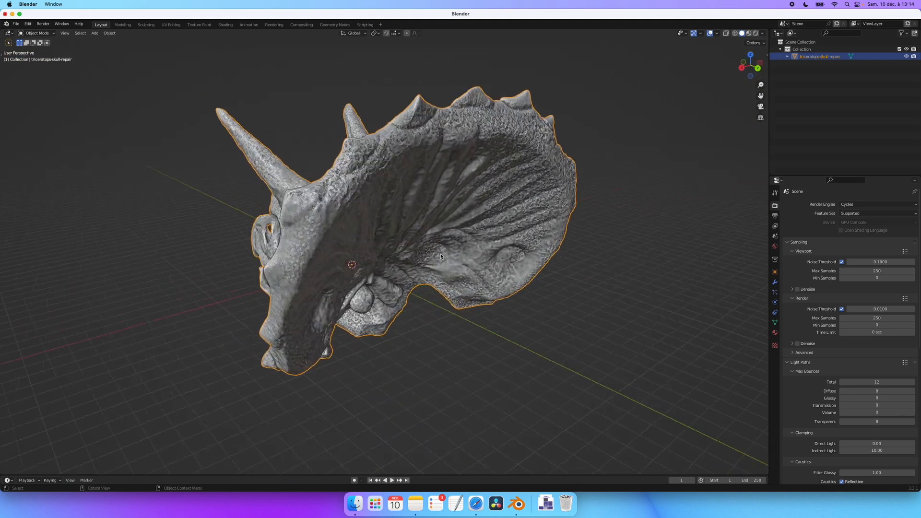
scroll(441, 254, "left", 10)
scroll(441, 254, "down", 4, "ctrl")
scroll(441, 254, "left", 4, "shift")
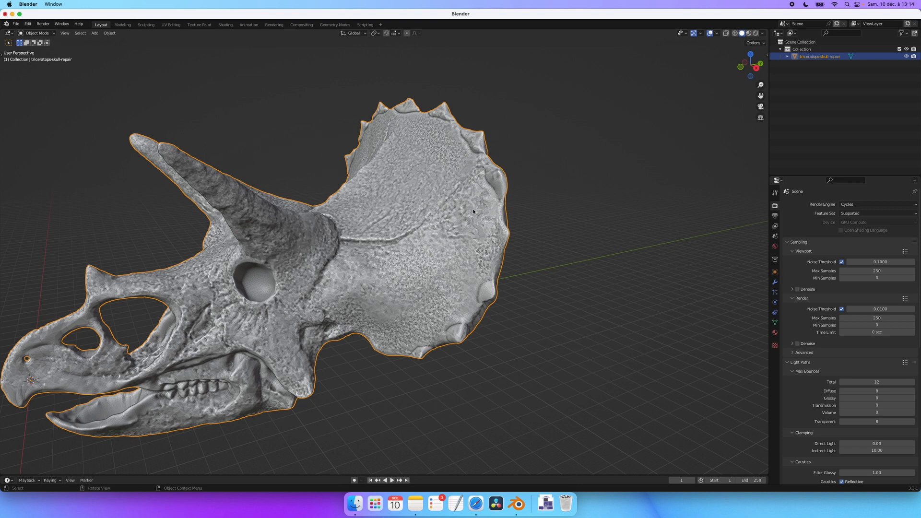
key("s")
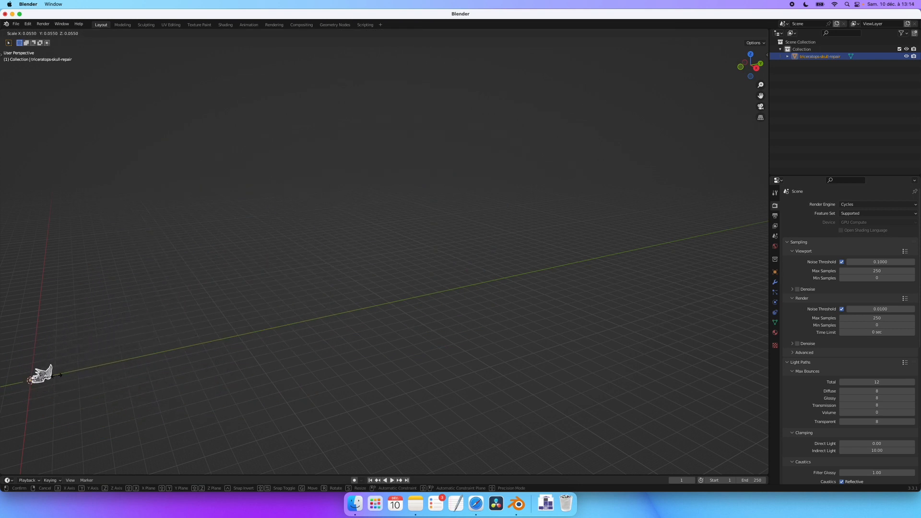
left_click(57, 378)
middle_click_drag(56, 378, 364, 298, "shift")
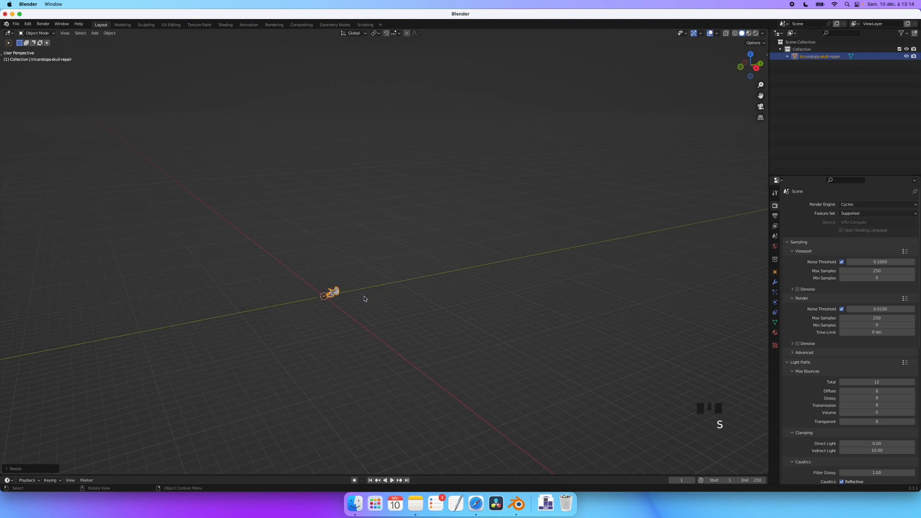
key("n")
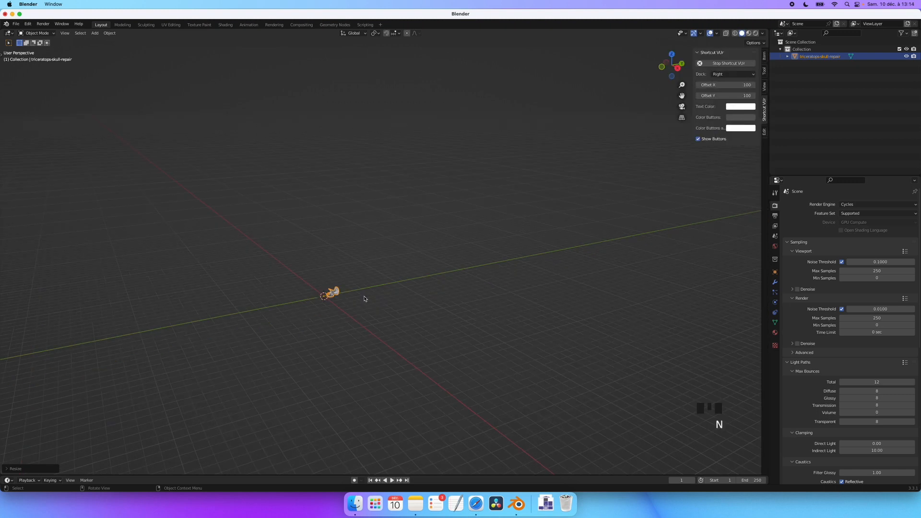
left_click(764, 58)
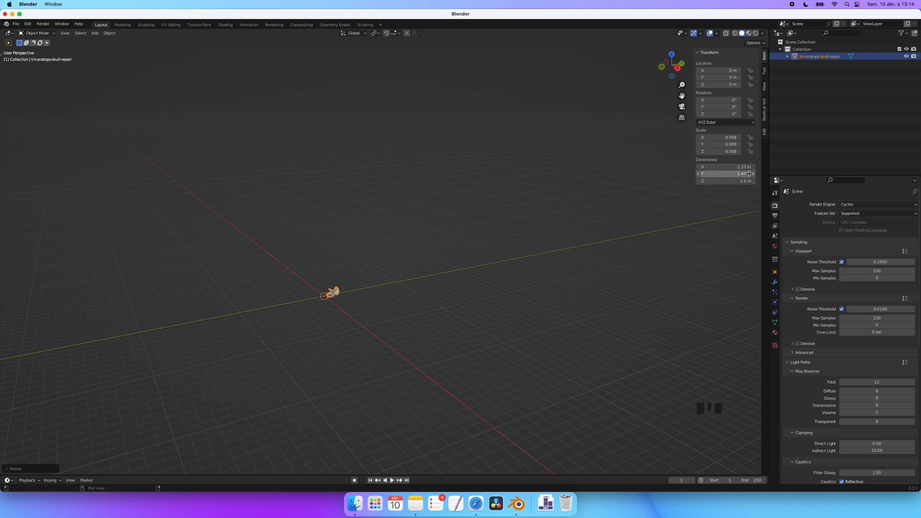
Step: Scale the triceratops skull down further to about 0.005, roughly 0.73 by 0.87 by 0.65 m
left_click(399, 339)
key("s")
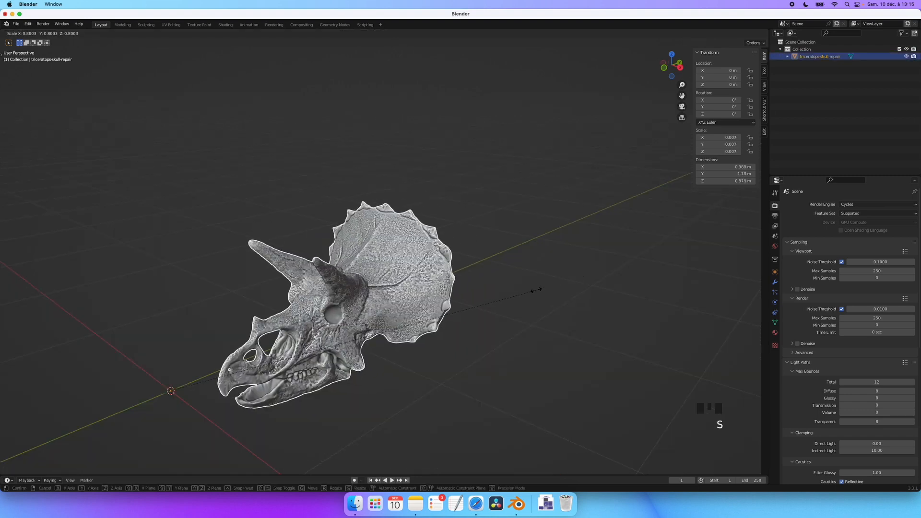
left_click(446, 314)
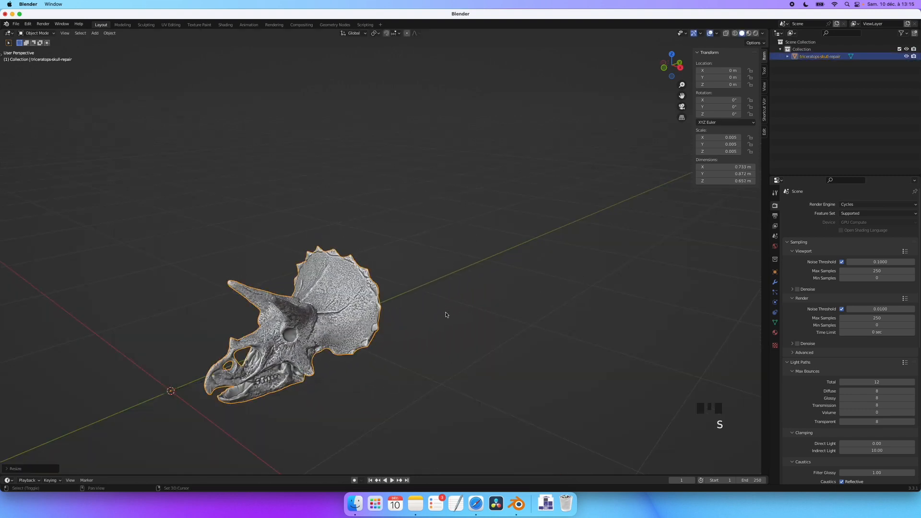
key("KP_Decimal")
scroll(446, 314, "left", 3, "shift")
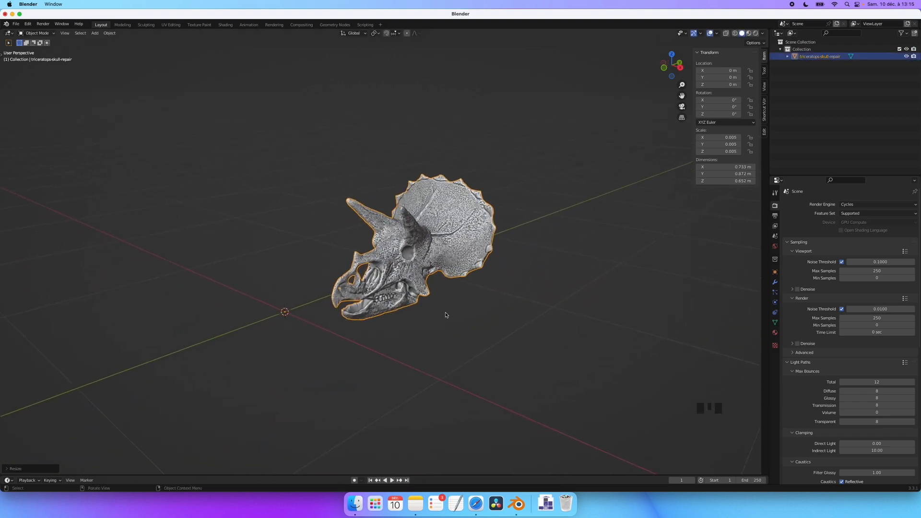
Step: Apply the scale transform to the triceratops skull
key("ctrl+a")
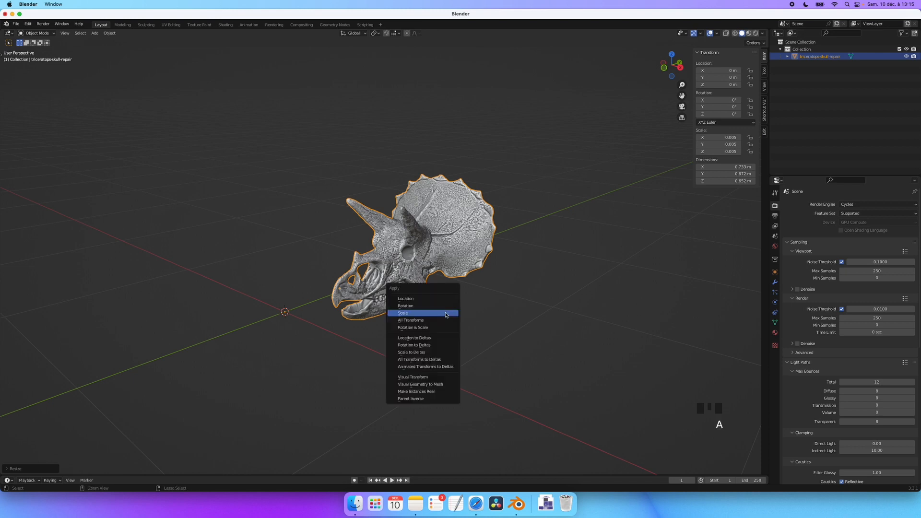
left_click(417, 314)
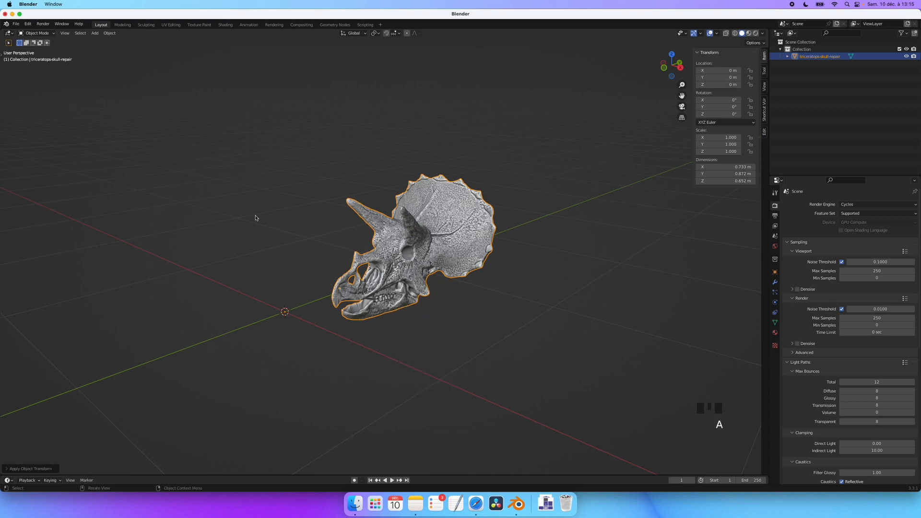
left_click(110, 33)
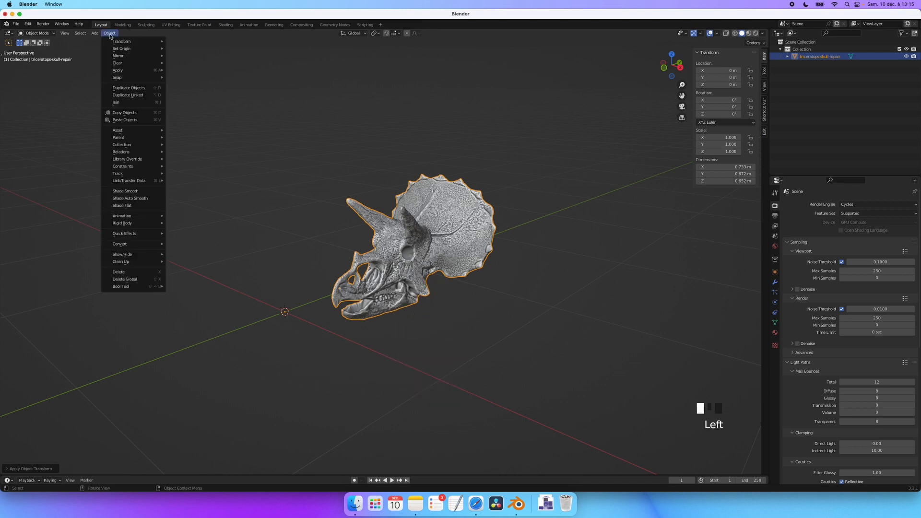
mouse_move(121, 70)
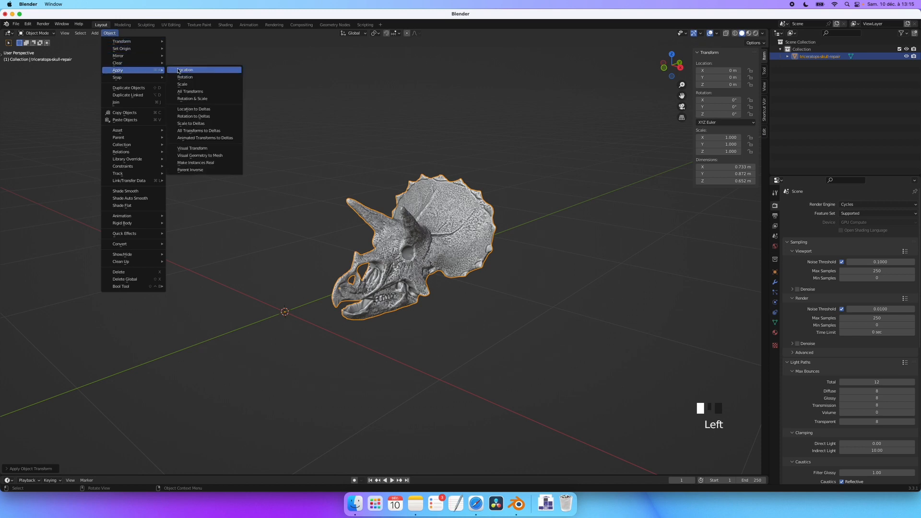
left_click(189, 85)
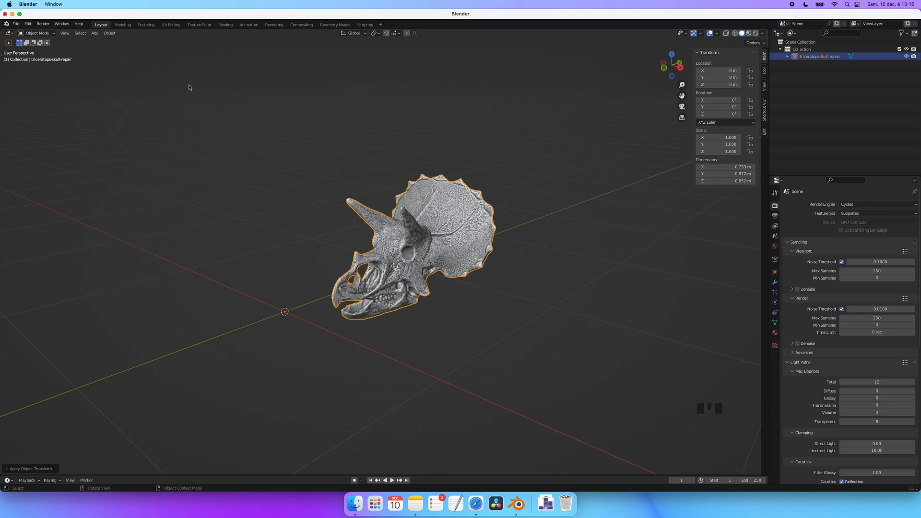
Step: Shade the triceratops skull smooth
right_click(462, 205)
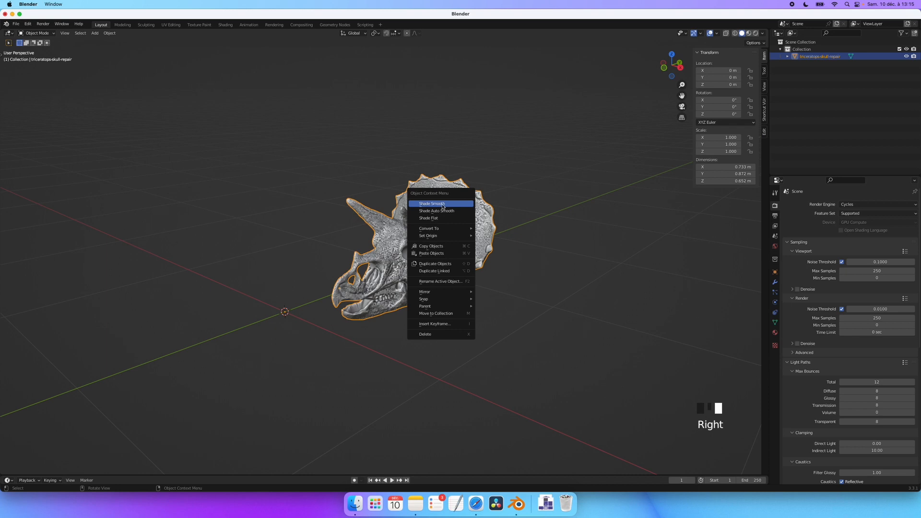
left_click(442, 204)
scroll(484, 224, "up", 4)
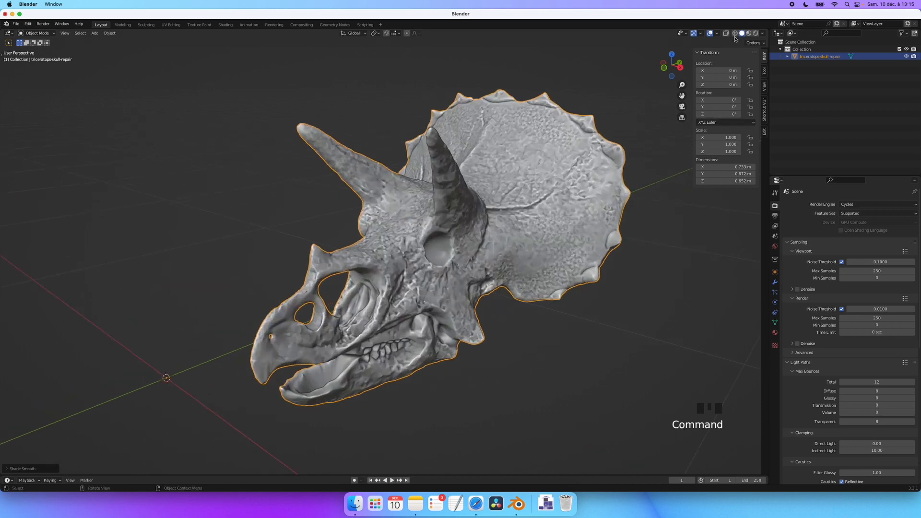
Step: Turn off the Cavity effect in the viewport's solid shading and deselect the skull
left_click(763, 33)
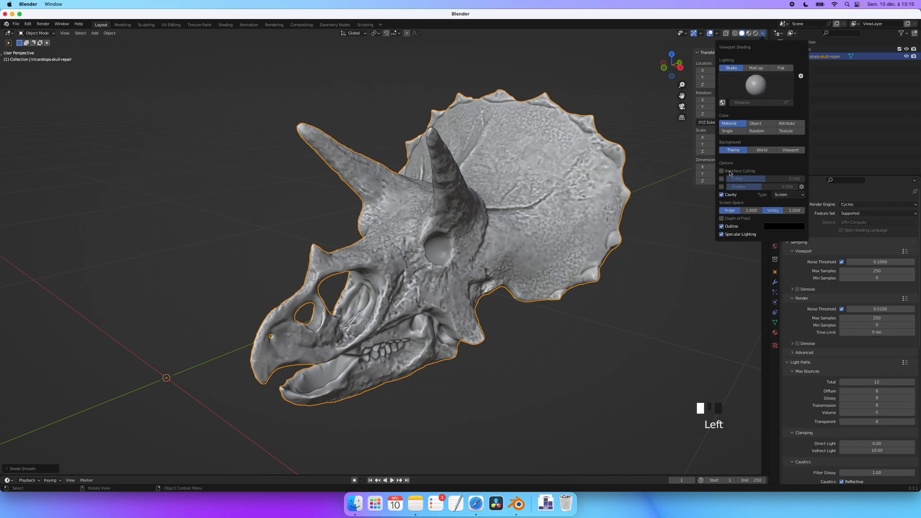
left_click(721, 194)
left_click(721, 195)
left_click(722, 195)
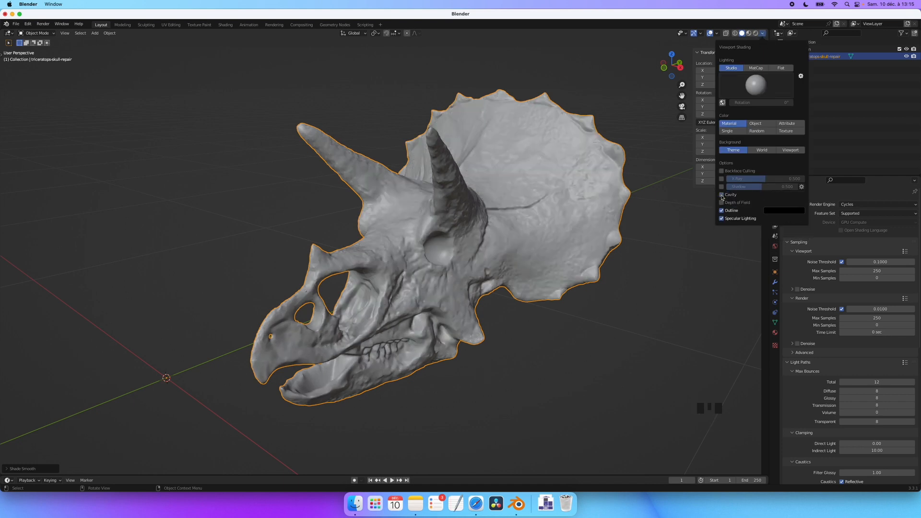
left_click(576, 292)
Step: Select the triceratops skull and hide it in the viewport
scroll(576, 293, "down", 8, "super")
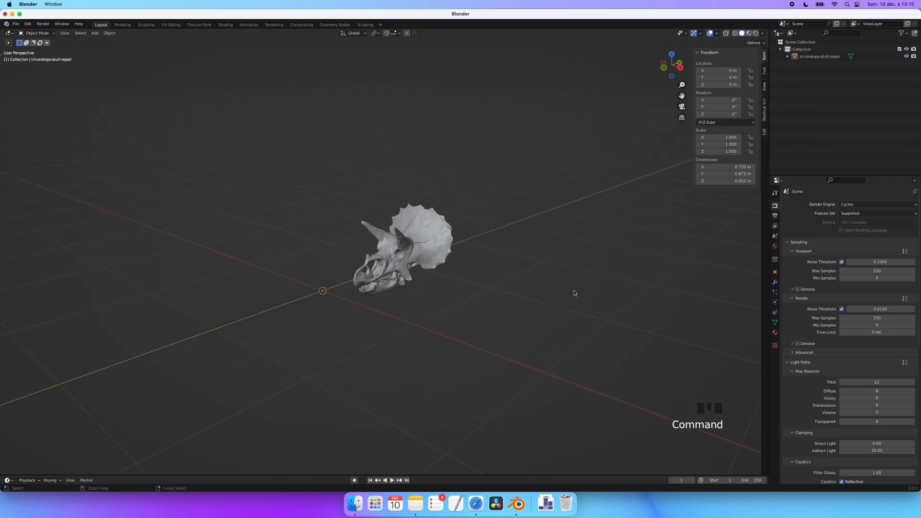
middle_click_drag(432, 275, 457, 275)
scroll(457, 275, "left", 5)
scroll(457, 275, "down", 2, "shift")
scroll(456, 275, "left", 5)
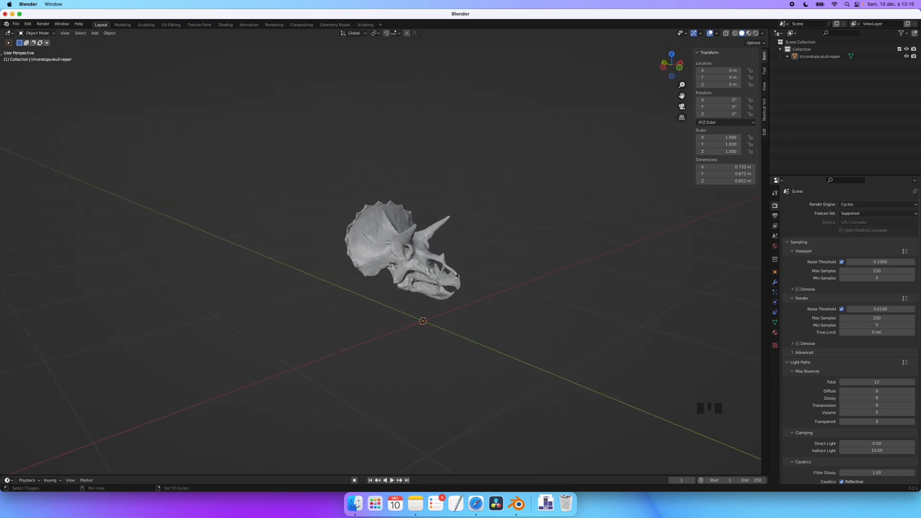
scroll(456, 276, "right", 3, "shift")
left_click(403, 248)
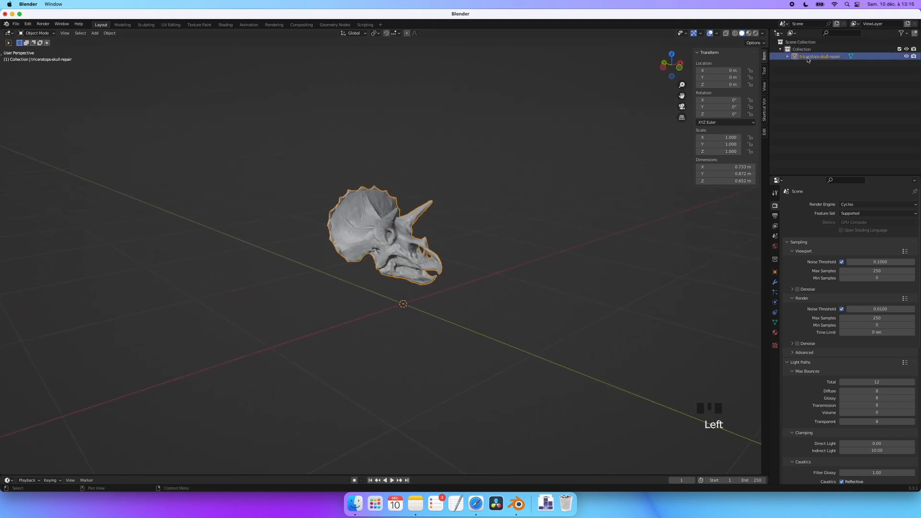
left_click(907, 57)
Step: Add a mesh plane at the origin and scale it up to about 10.3 by 10.3 m
scroll(510, 274, "left", 5)
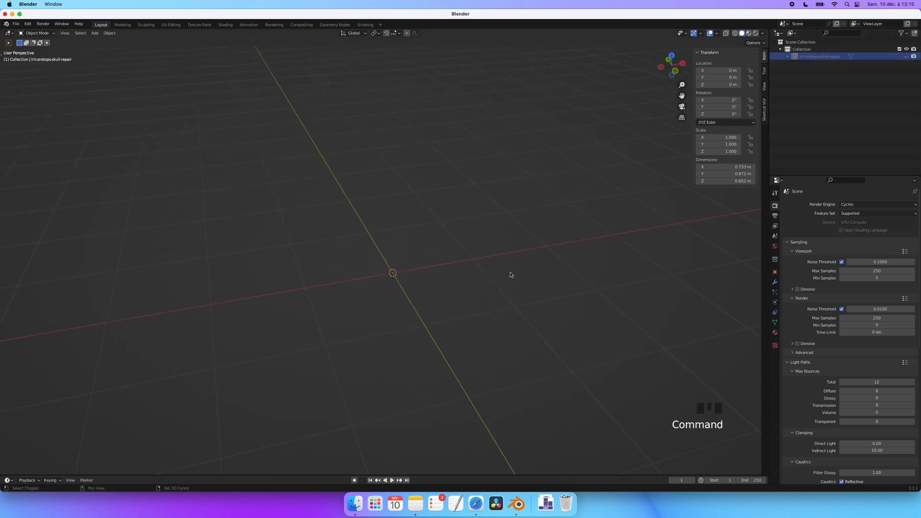
key("shift+a")
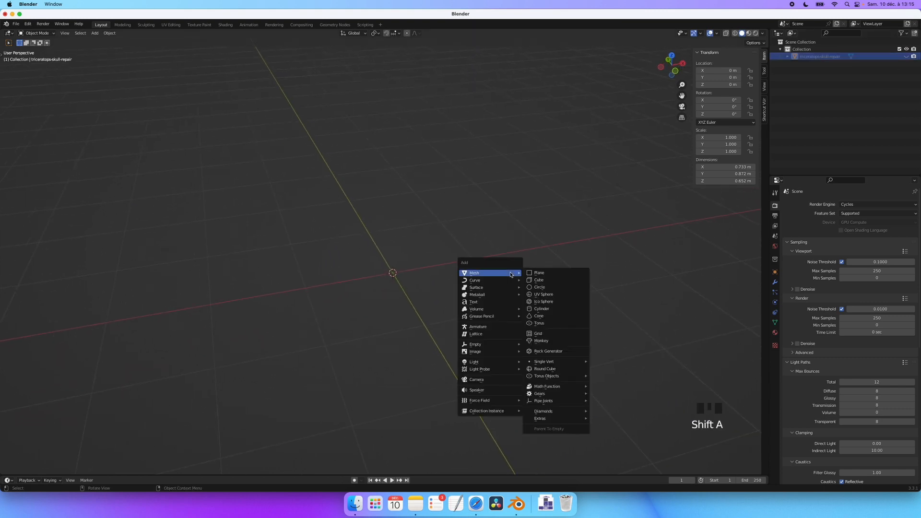
left_click(550, 275)
key("s")
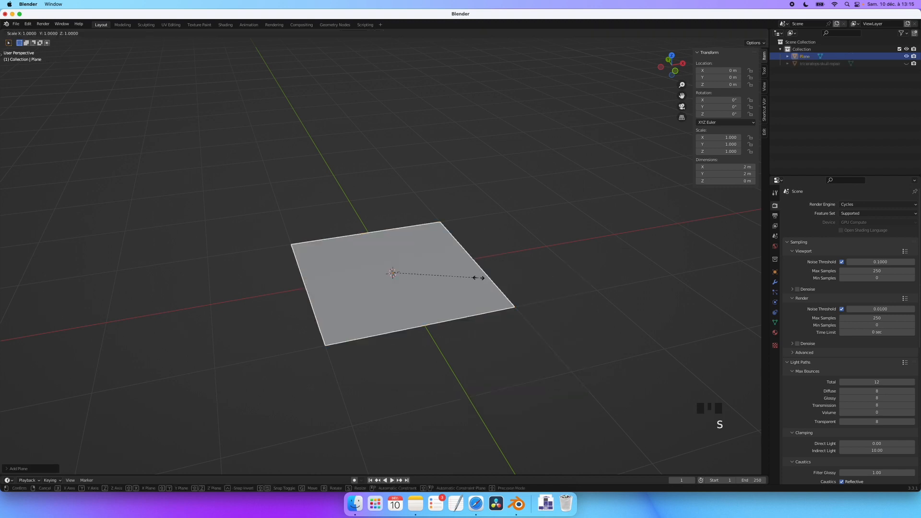
left_click(69, 331)
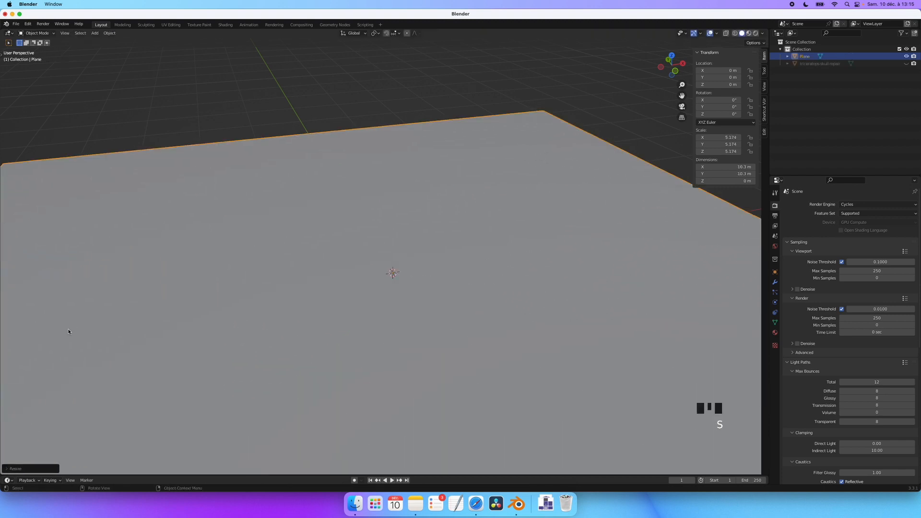
Step: Apply the scale transform to the plane
key("ctrl+a")
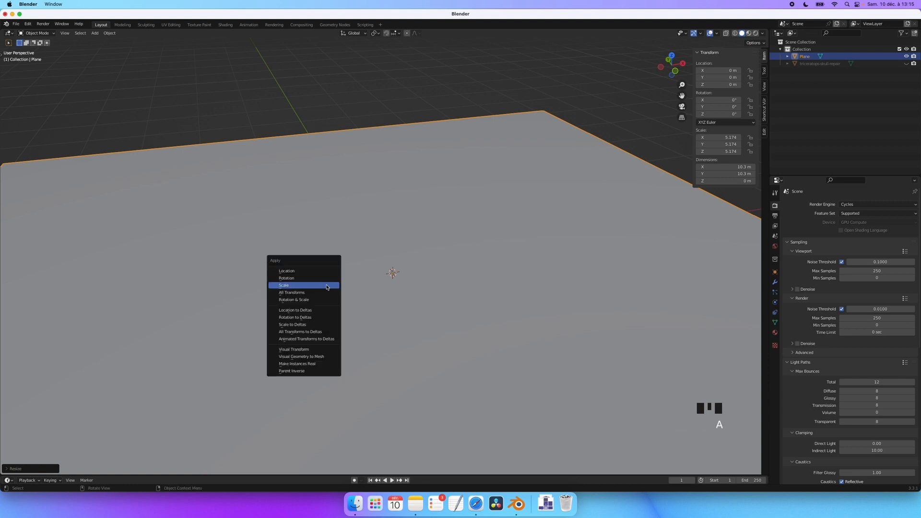
left_click(291, 285)
scroll(367, 289, "down", 4)
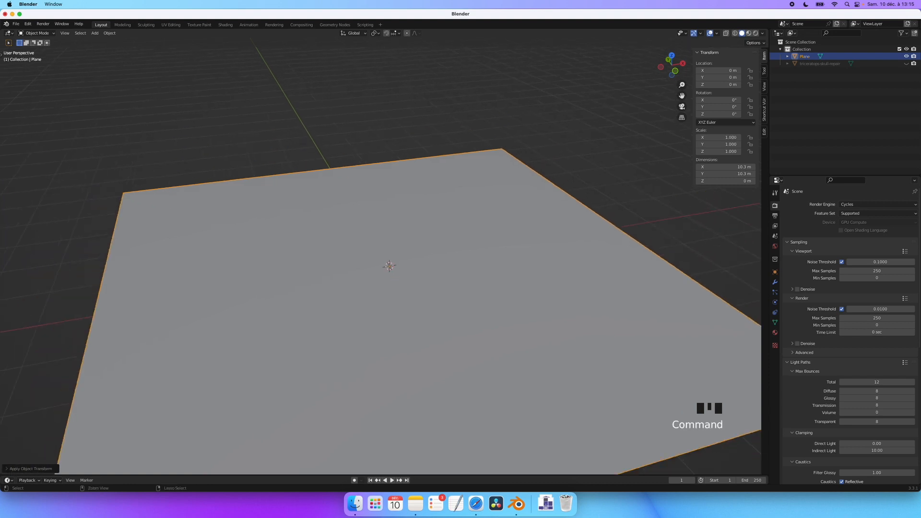
scroll(367, 290, "down", 1)
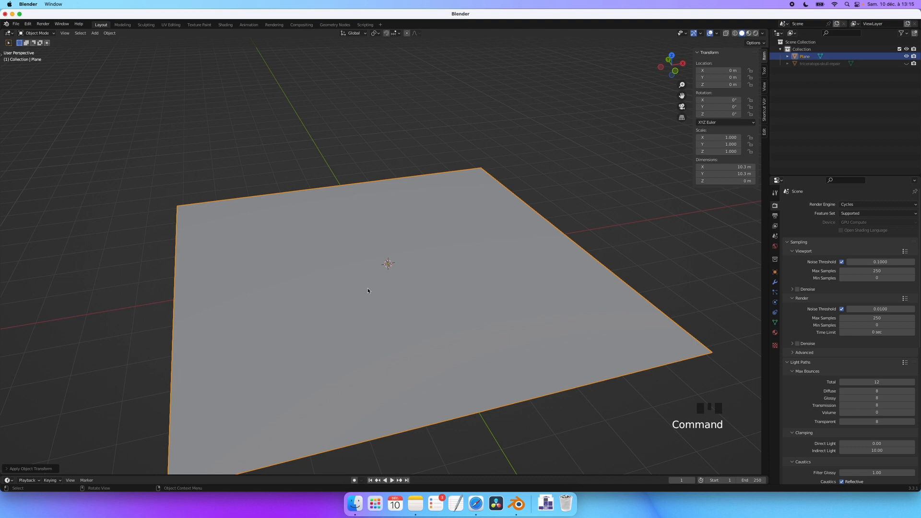
Step: Subdivide the plane's mesh in Edit Mode with the number of cuts set to 100
key("Tab")
middle_click_drag(367, 289, 376, 244)
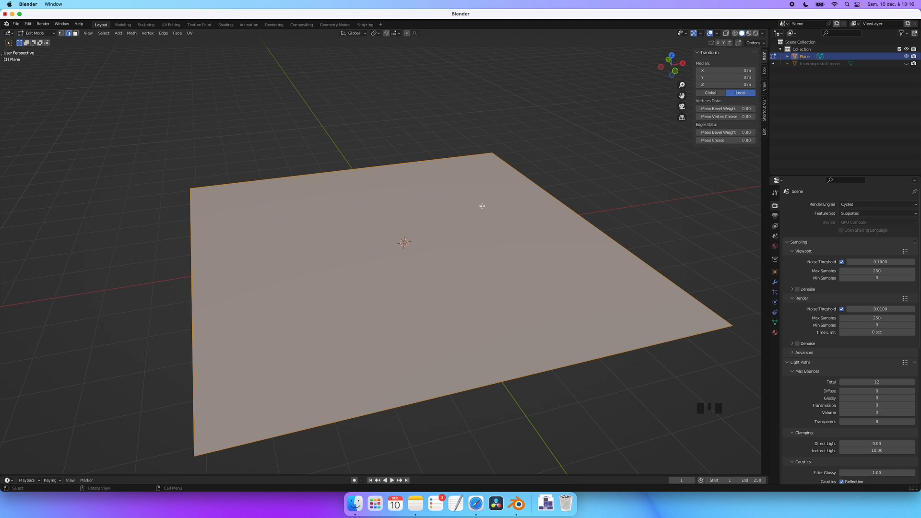
right_click(279, 239)
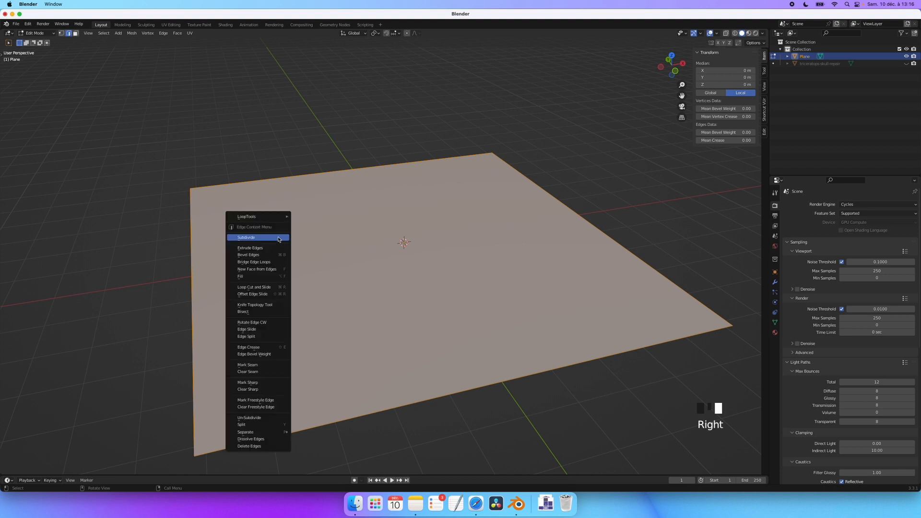
left_click(246, 238)
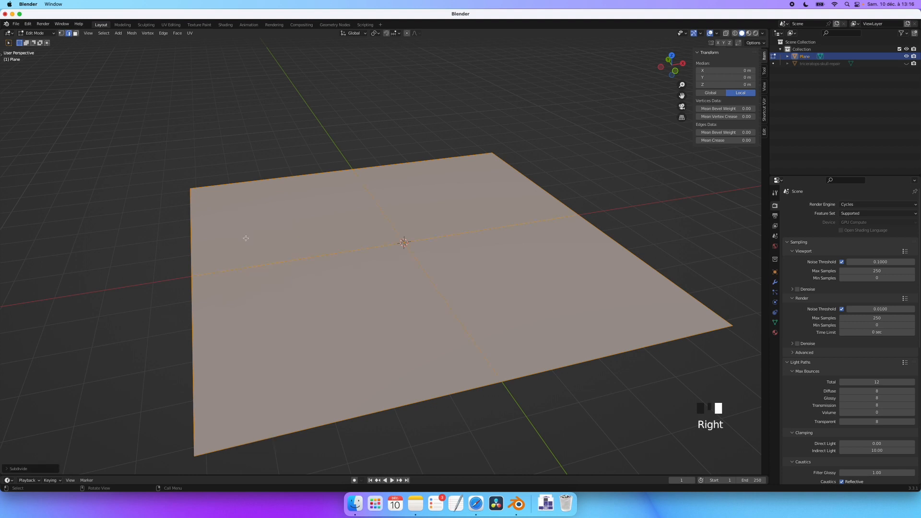
left_click(33, 469)
double_click(77, 419)
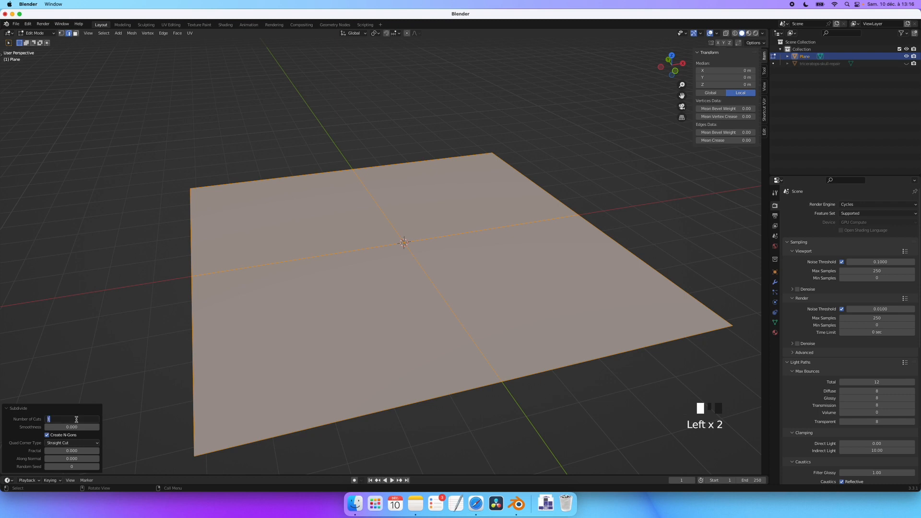
type("100")
key("Return")
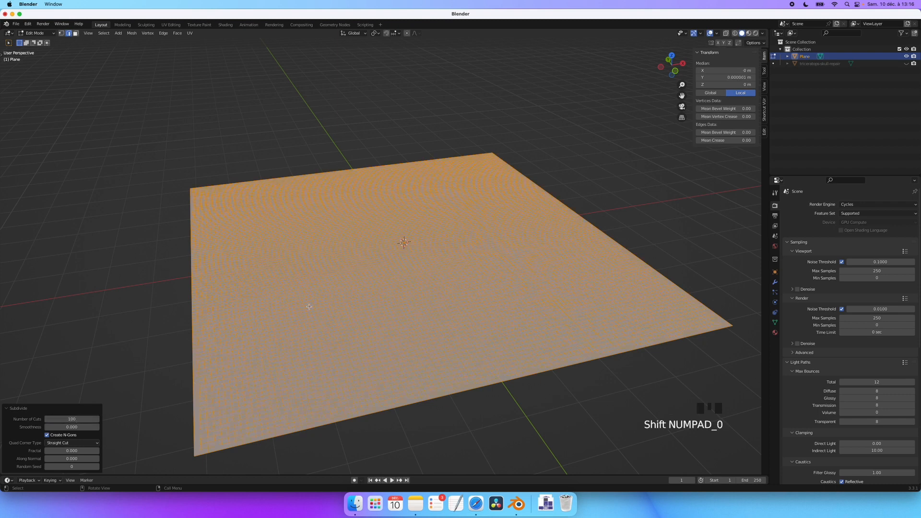
Step: Subdivide the whole plane mesh again with one cut and return to Object Mode
right_click(354, 255)
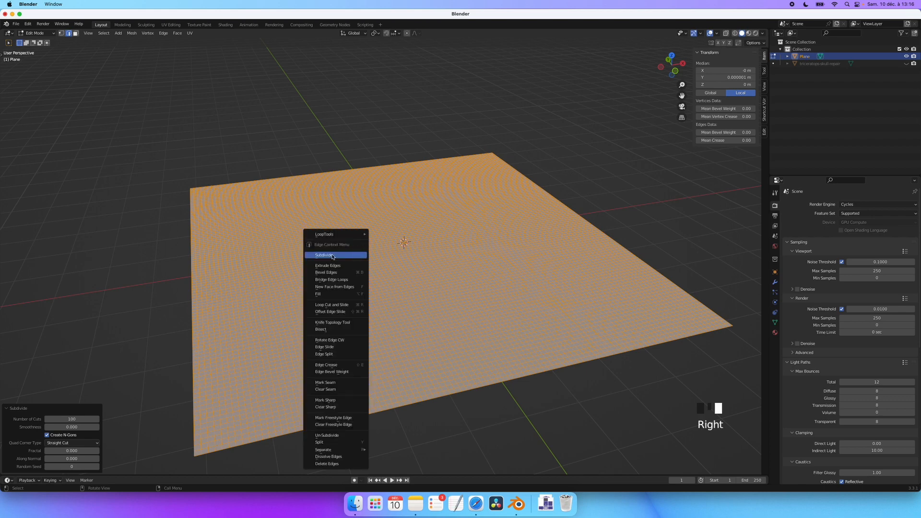
left_click(332, 256)
scroll(372, 290, "up", 5, "super")
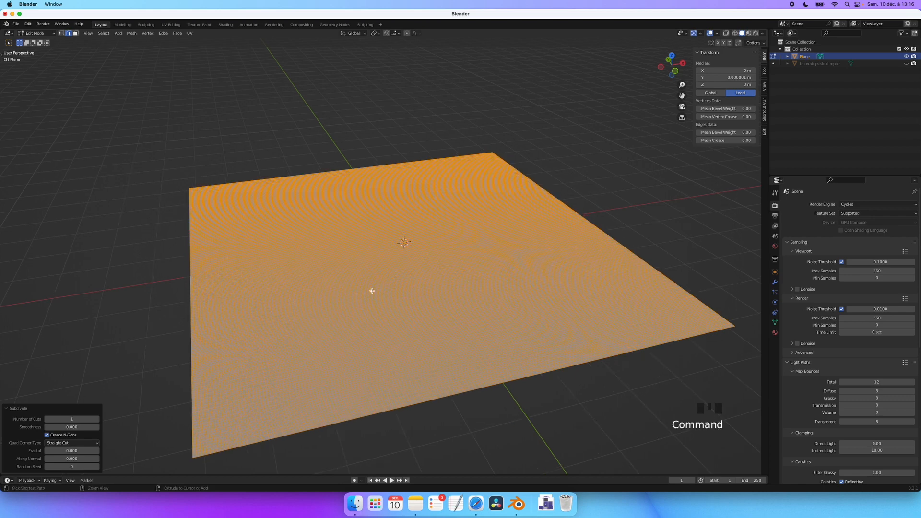
scroll(373, 291, "down", 6, "super")
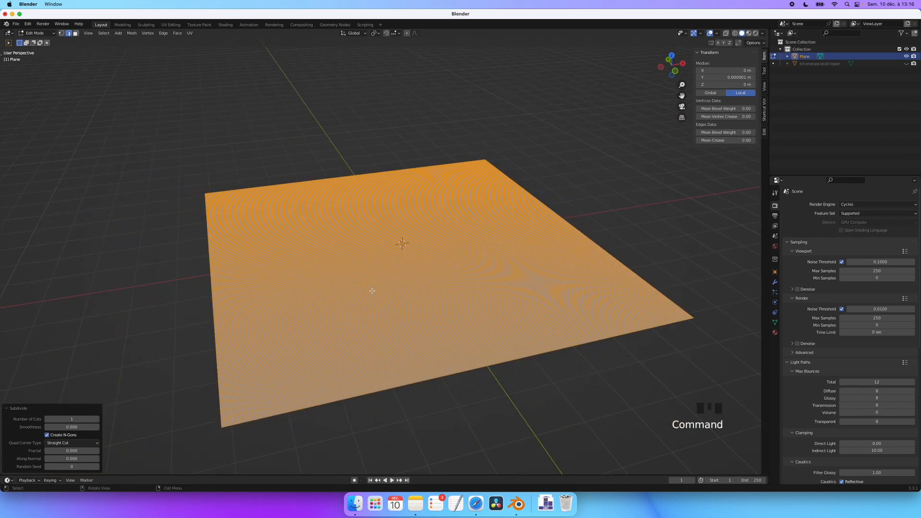
key("Tab")
scroll(451, 266, "down", 5)
scroll(451, 266, "down", 3)
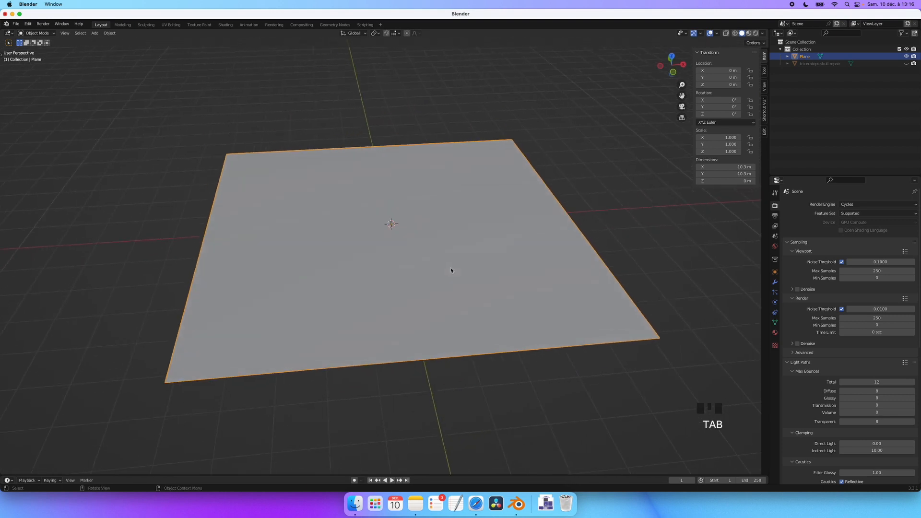
Step: Add a Displace modifier to the subdivided plane
left_click(774, 283)
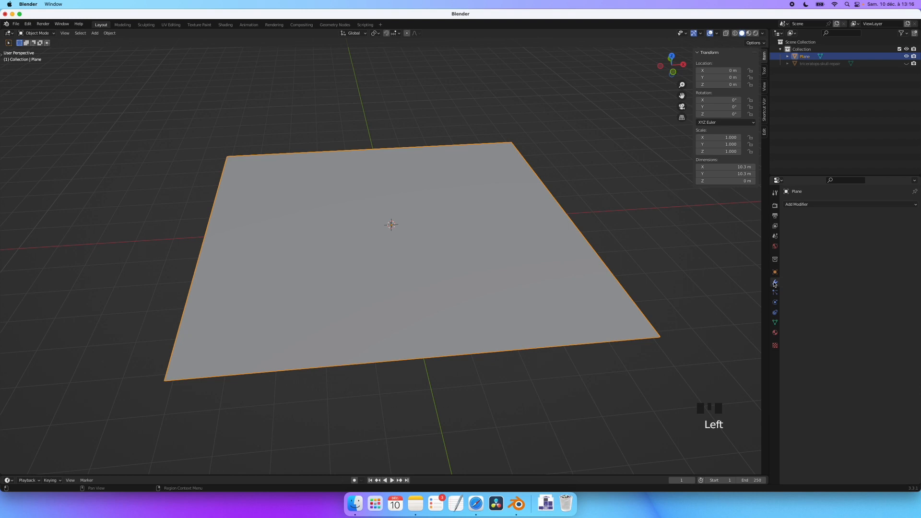
left_click(799, 205)
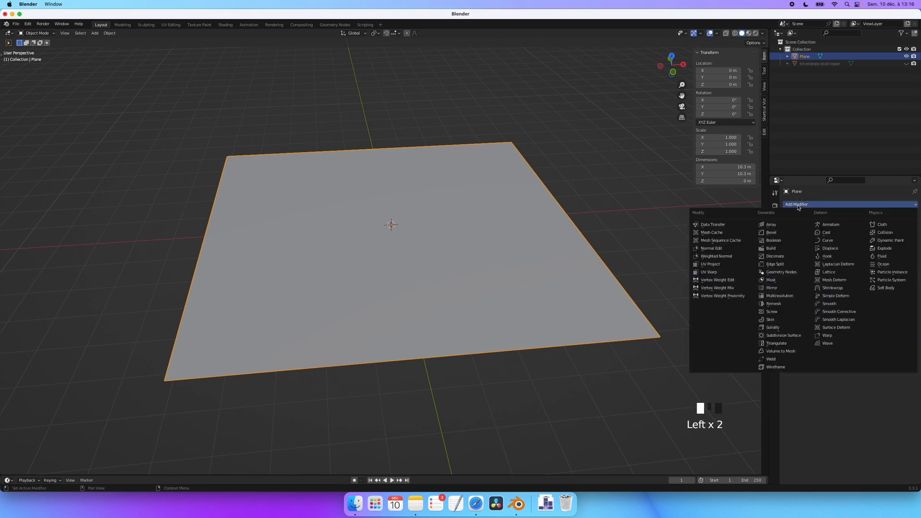
left_click(830, 248)
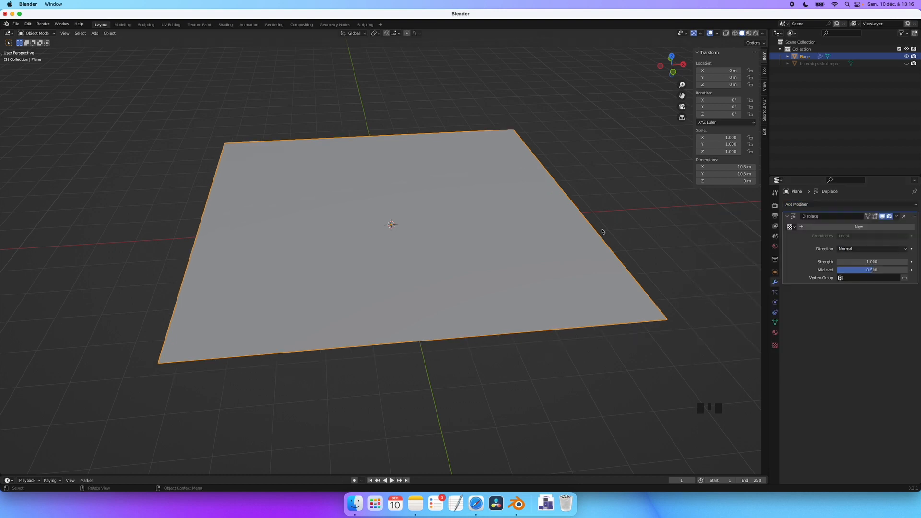
middle_click_drag(588, 225, 602, 232)
middle_click_drag(468, 177, 632, 237)
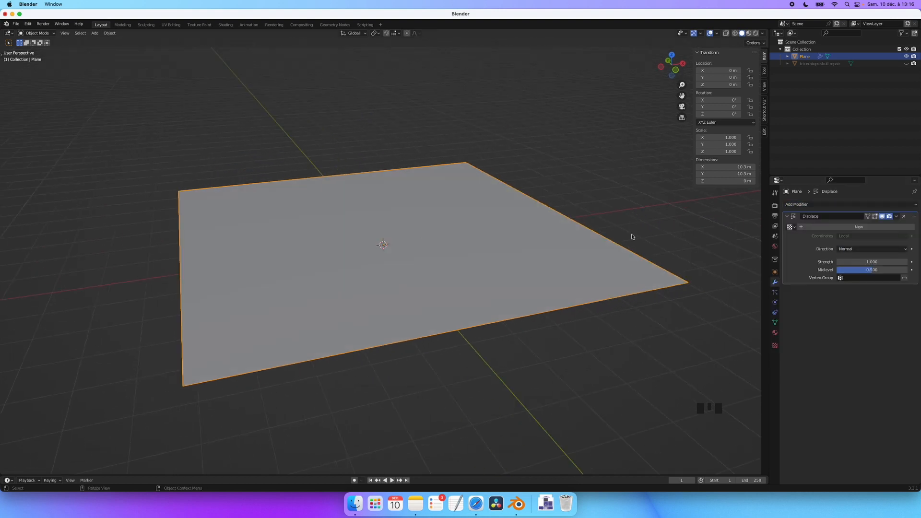
Step: Create a new texture for the plane's Displace modifier and set its type to Voronoi
left_click(858, 229)
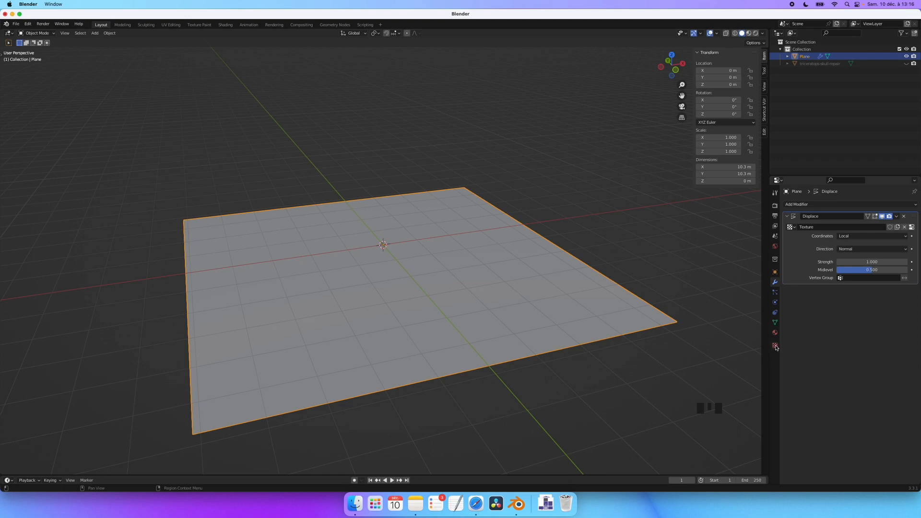
left_click(776, 346)
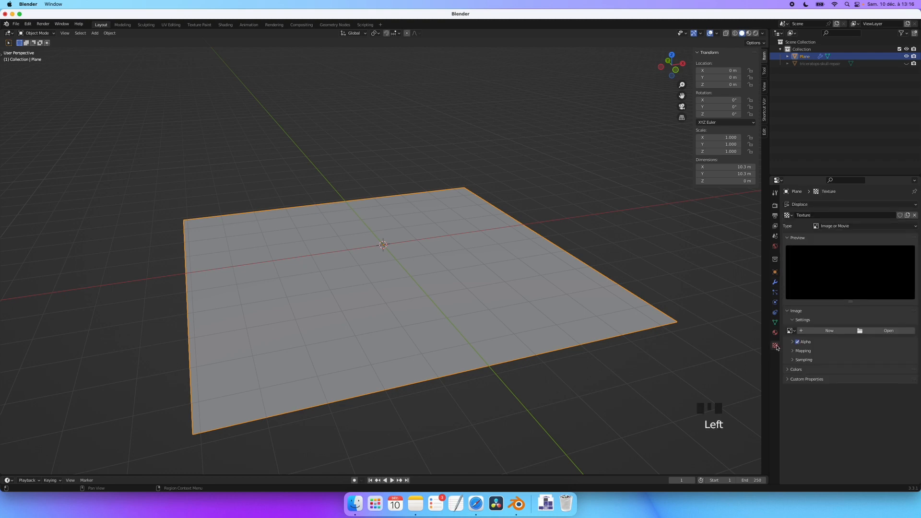
left_click(839, 227)
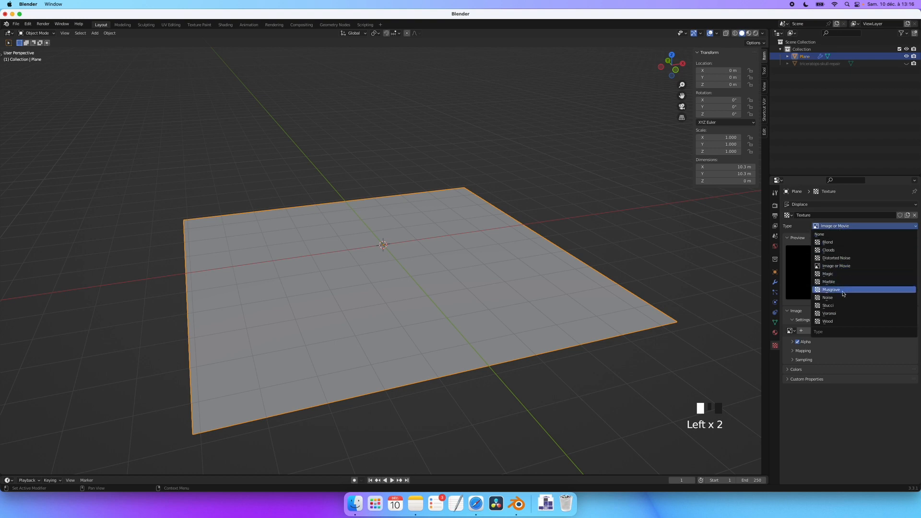
left_click(835, 313)
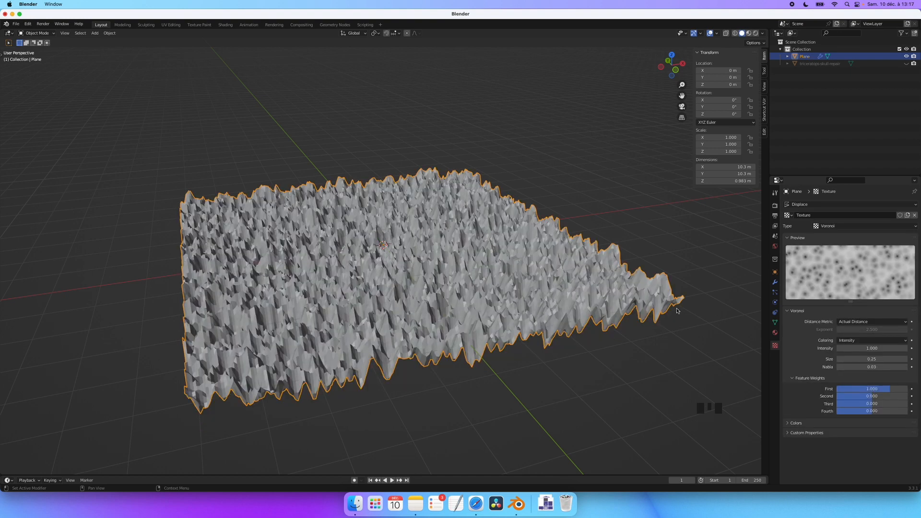
Step: Reduce the plane's Displace modifier strength to 0.2
scroll(677, 311, "up", 3, "super")
scroll(677, 311, "down", 2, "super")
left_click(775, 282)
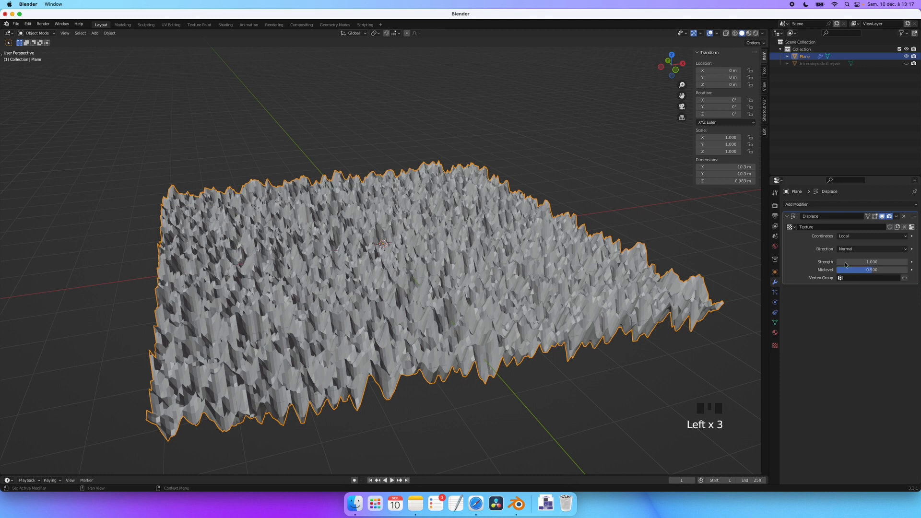
left_click_drag(857, 263, 814, 263)
scroll(460, 299, "up", 1, "super")
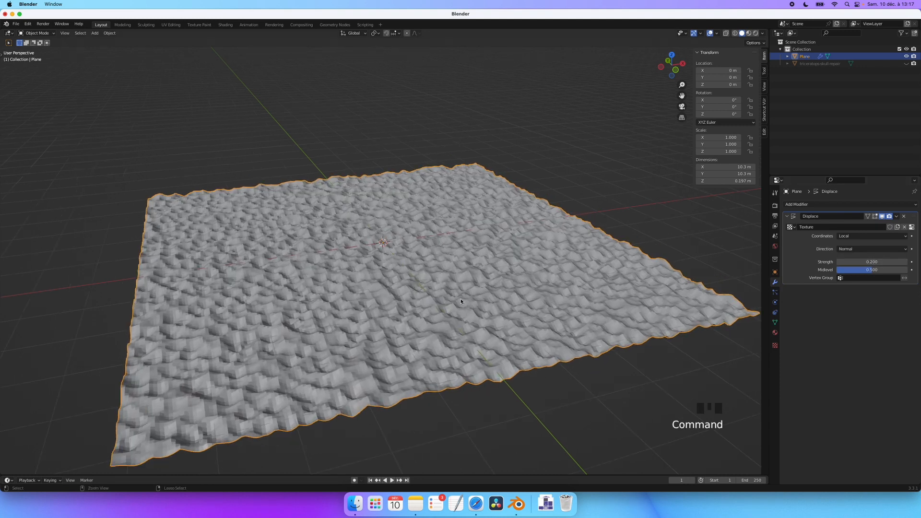
Step: Apply Shade Smooth to the displaced plane
scroll(460, 302, "up", 6, "super")
right_click(460, 265)
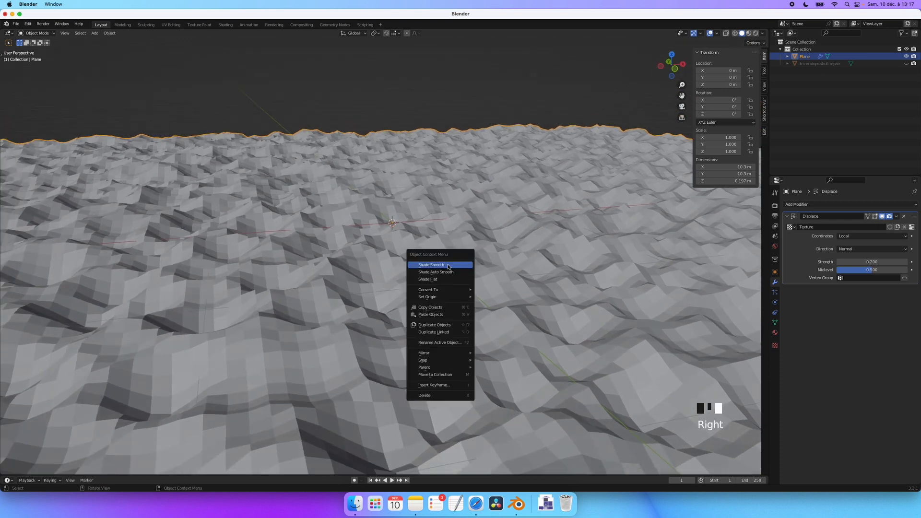
left_click(432, 265)
scroll(502, 280, "right", 3)
scroll(502, 280, "down", 3, "super")
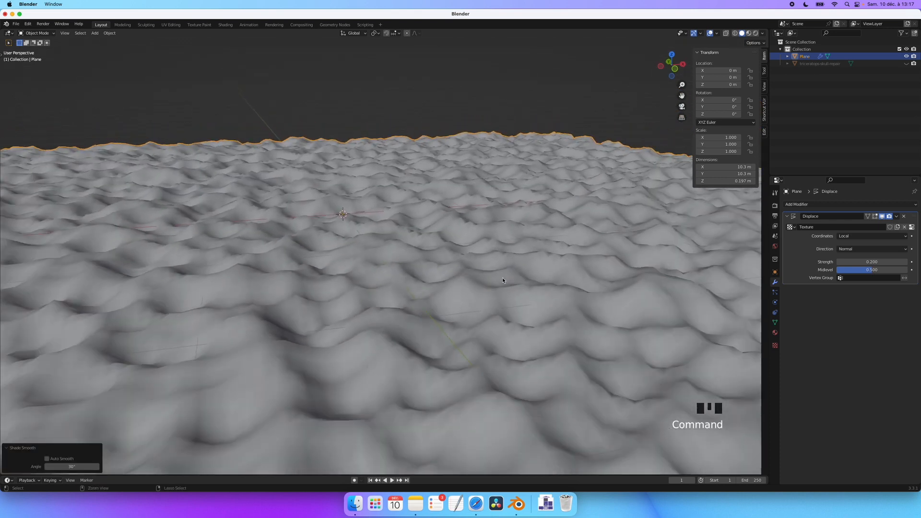
Step: Set the Voronoi displacement texture's intensity to 1.2 and its size to 0.53
left_click(775, 346)
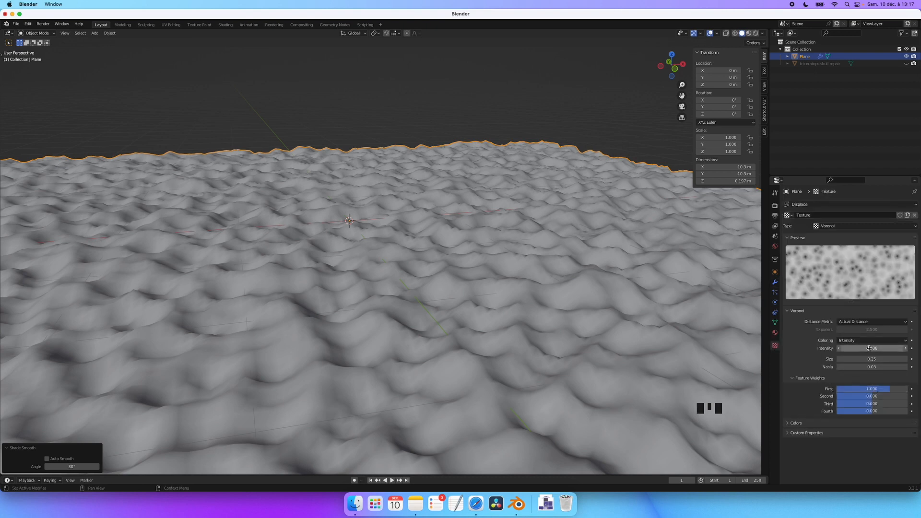
mouse_move(868, 348)
left_mouse_down()
mouse_move(888, 348)
mouse_move(868, 348)
mouse_move(878, 348)
mouse_move(876, 360)
mouse_move(899, 360)
mouse_move(876, 359)
left_mouse_up()
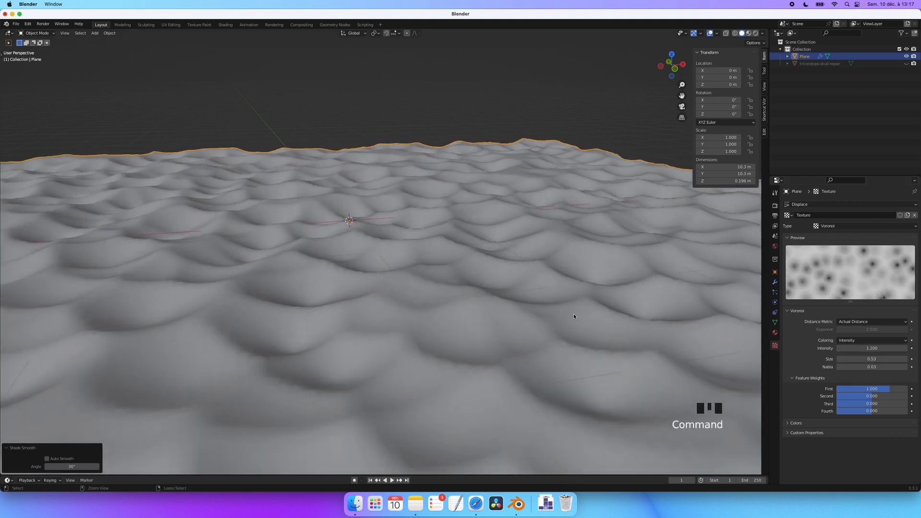
scroll(574, 312, "down", 2, "super")
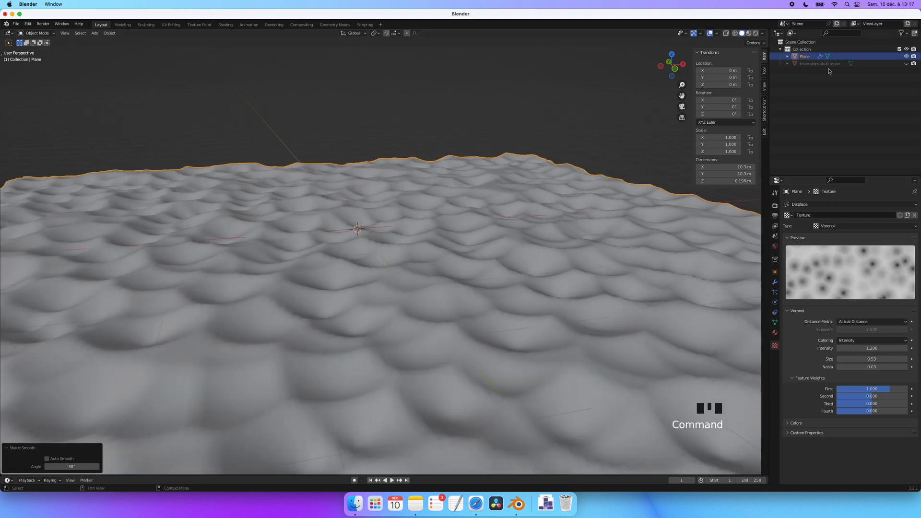
Step: Unhide the triceratops skull and inspect its scale against the surrounding dunes
left_click(906, 64)
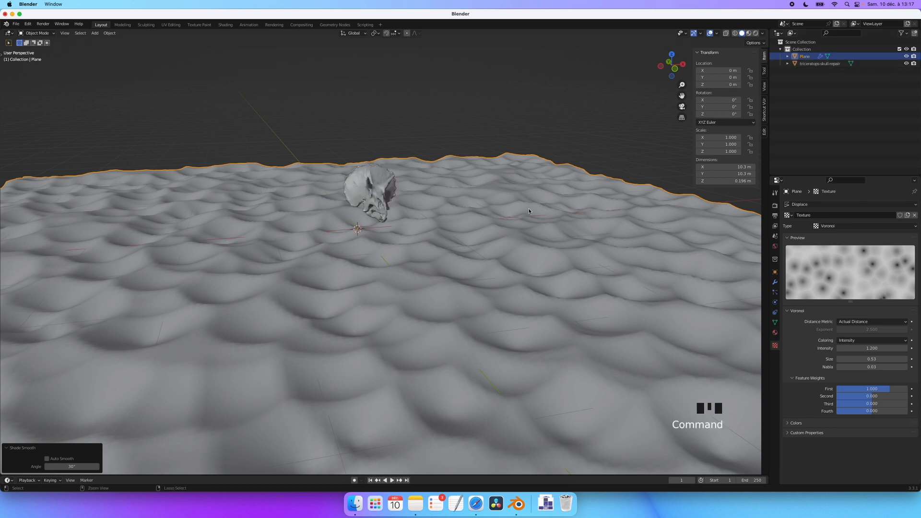
scroll(529, 208, "right", 5)
scroll(529, 208, "up", 4, "super")
scroll(529, 209, "up", 1, "super")
scroll(528, 209, "up", 5, "shift")
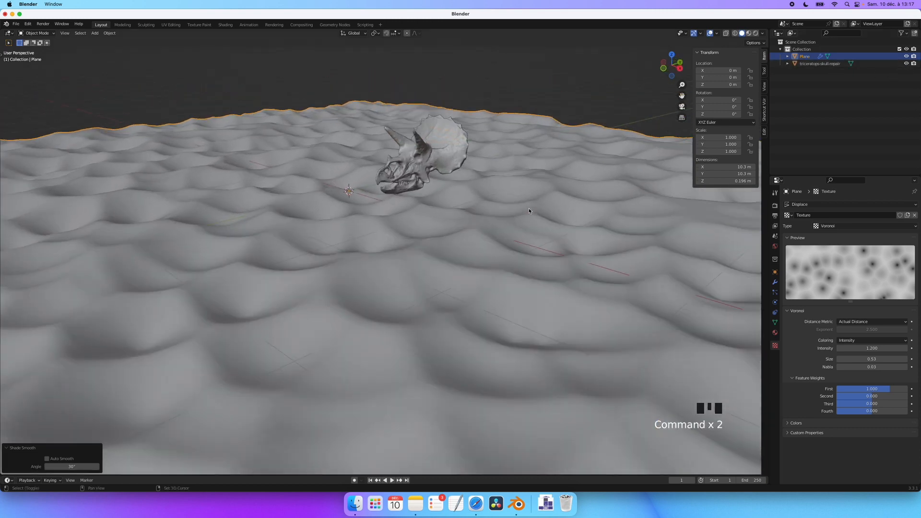
scroll(529, 209, "down", 1, "shift")
scroll(527, 211, "up", 4, "super")
scroll(526, 212, "down", 5, "super")
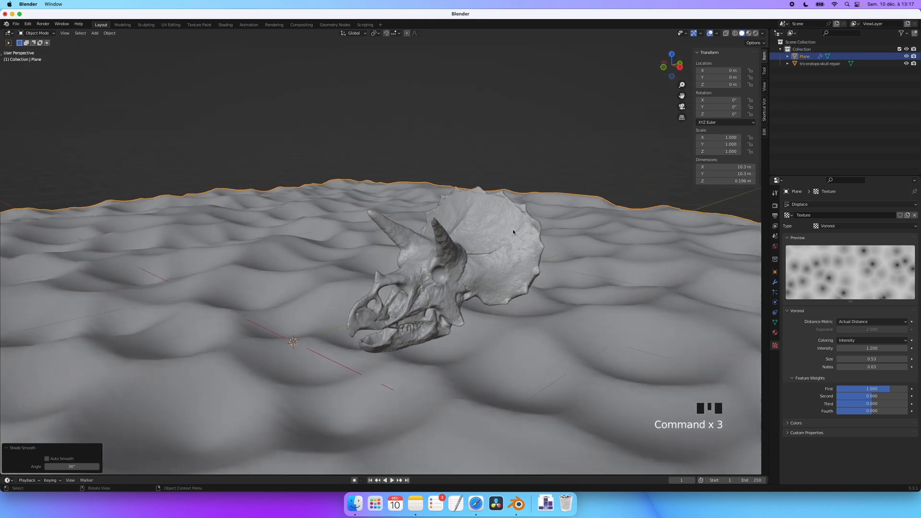
left_click(551, 294)
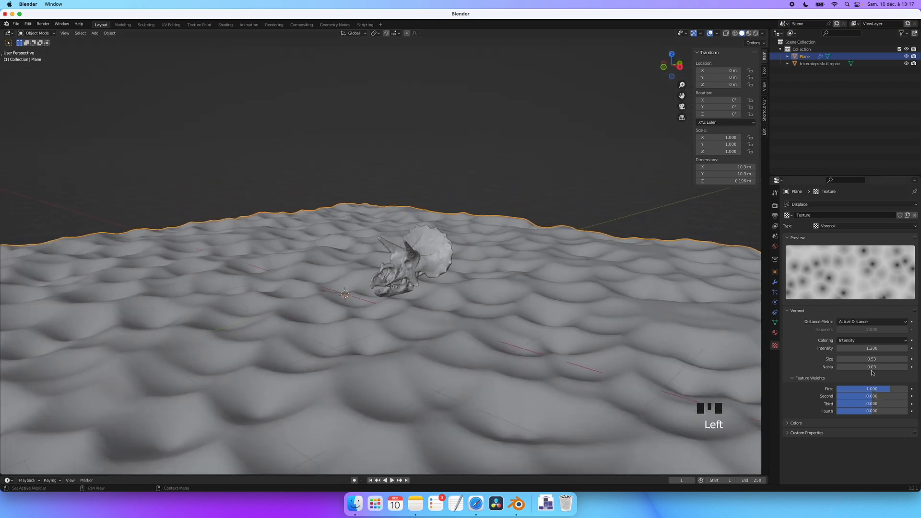
Step: Set the Voronoi texture size to 0.65 and the feature weights to First 1.2, Second 0.3, Third -0.32 and Fourth 0.12
mouse_move(859, 359)
left_mouse_down()
mouse_move(878, 359)
mouse_move(867, 359)
left_mouse_up()
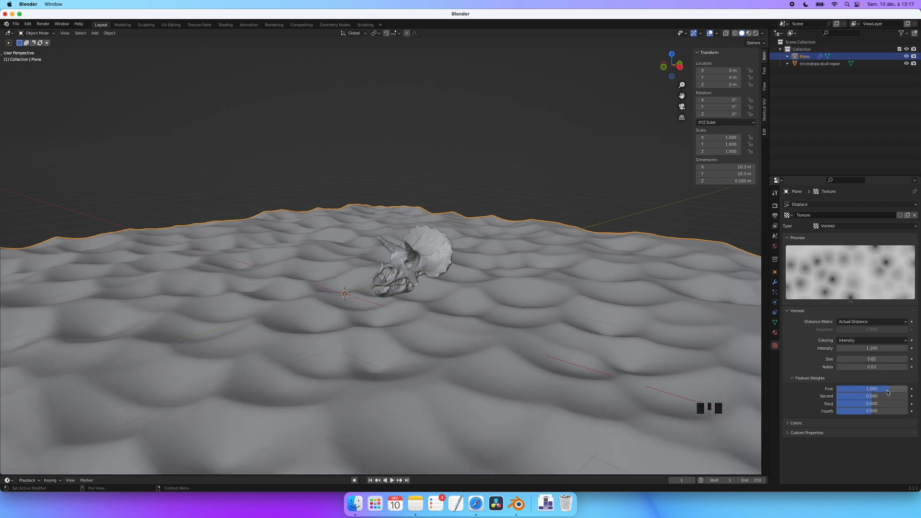
left_click_drag(879, 389, 875, 411)
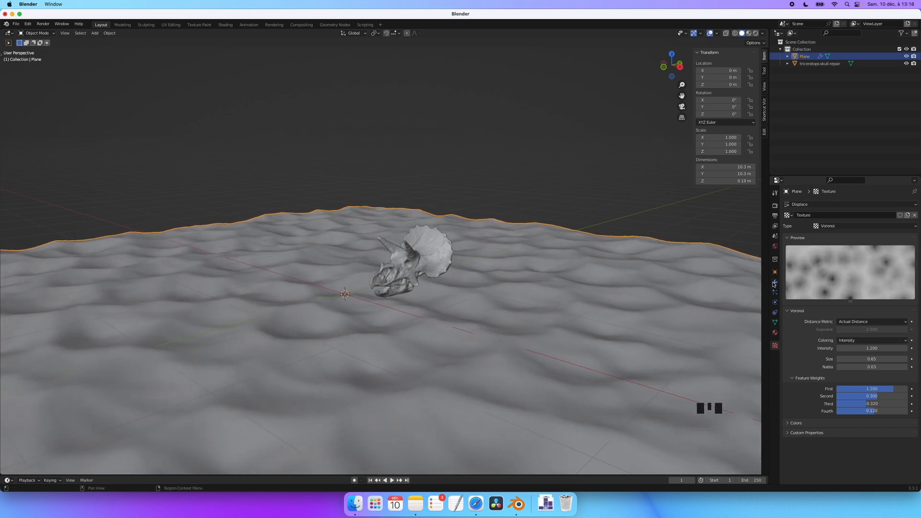
Step: Raise the plane's Displace modifier strength to 0.6
left_click(776, 283)
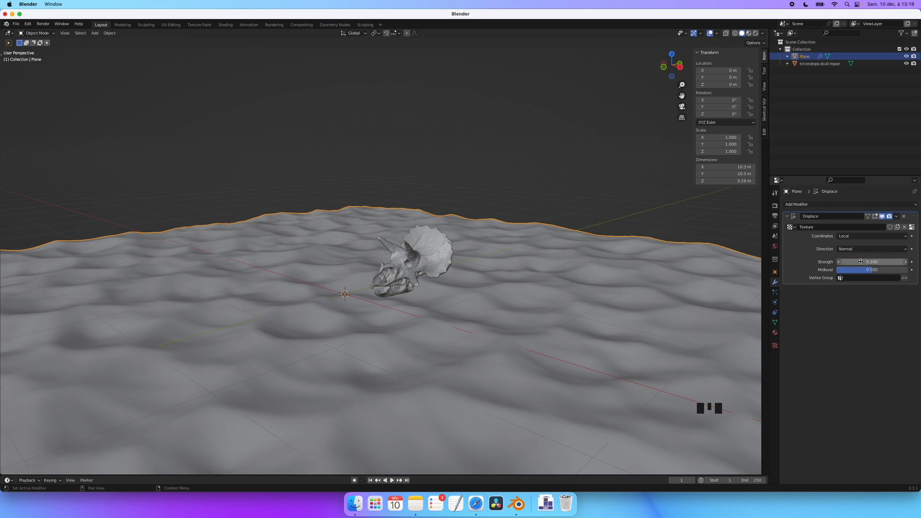
mouse_move(860, 261)
left_mouse_down()
mouse_move(911, 262)
mouse_move(868, 262)
mouse_move(878, 261)
left_mouse_up()
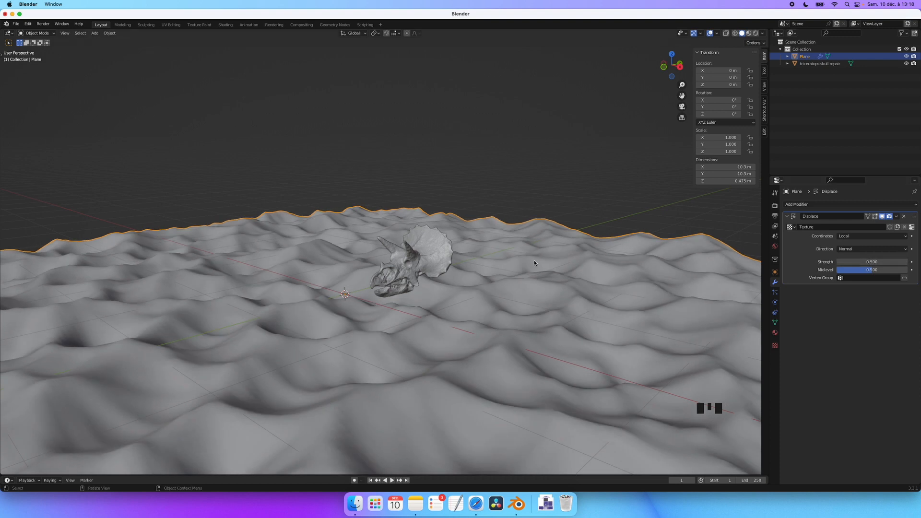
scroll(534, 260, "left", 5)
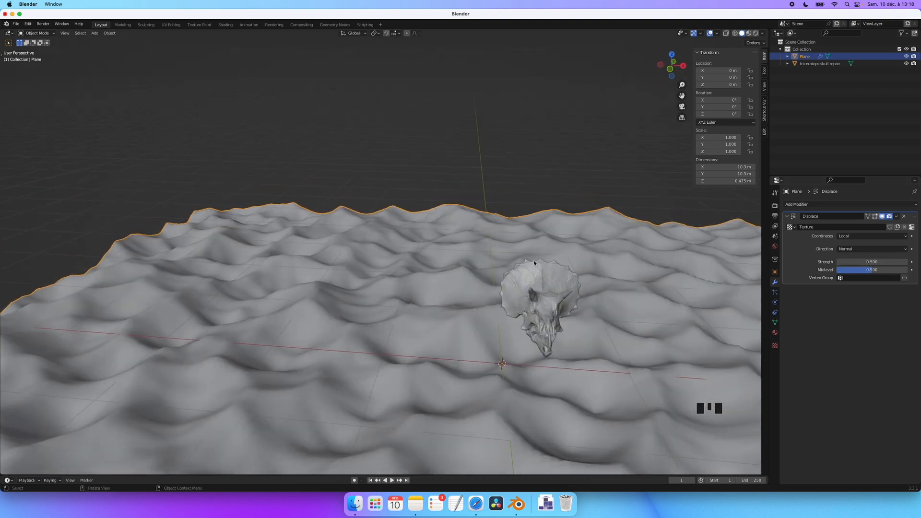
left_click(905, 262)
Step: Examine the shape of the displaced dunes around the skull from several angles and distances
scroll(596, 329, "right", 3, "shift")
scroll(595, 326, "right", 3)
scroll(594, 327, "left", 2)
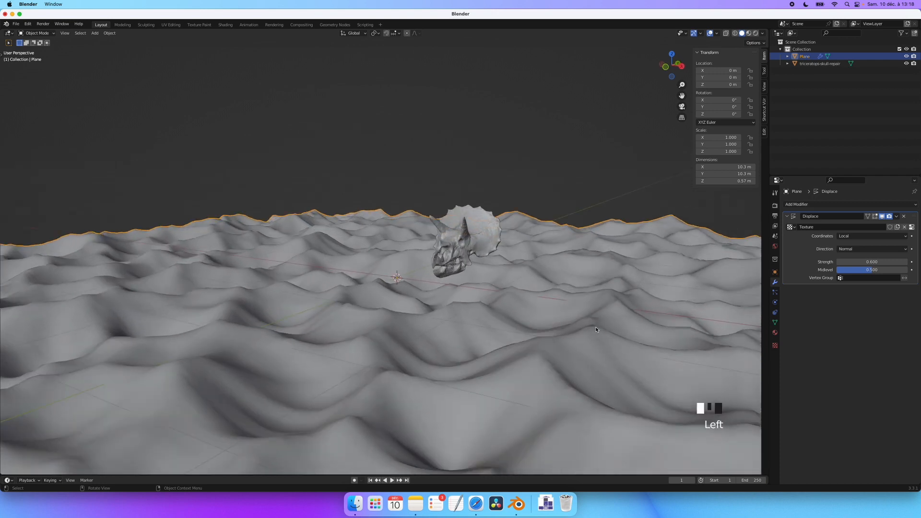
scroll(595, 326, "down", 2, "super")
scroll(490, 277, "left", 3)
scroll(490, 278, "up", 2)
scroll(489, 278, "down", 4, "super")
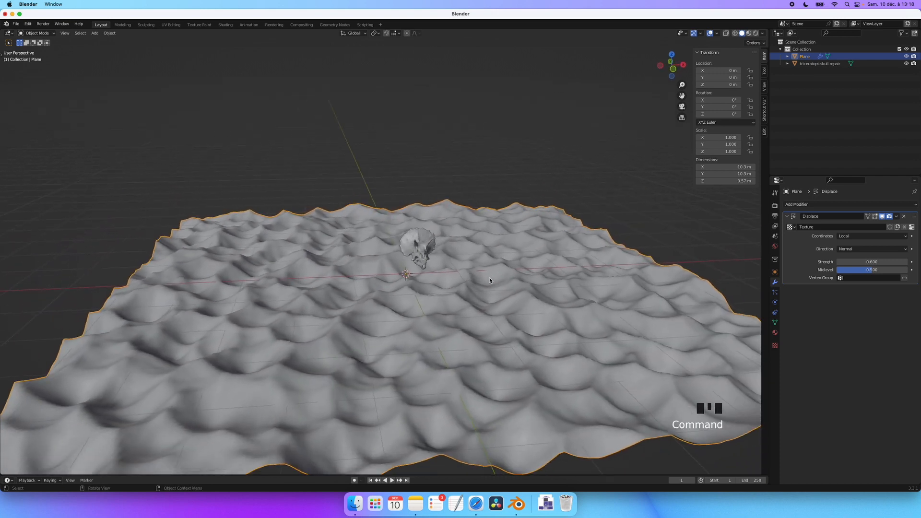
scroll(489, 278, "right", 3)
scroll(490, 277, "up", 2, "super")
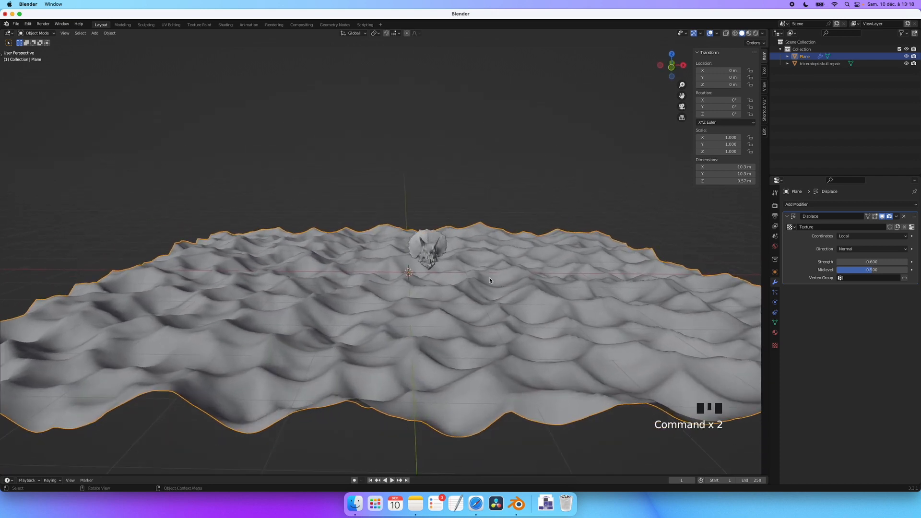
Step: Save the project to the Desktop as DESERT.blend
key("super")
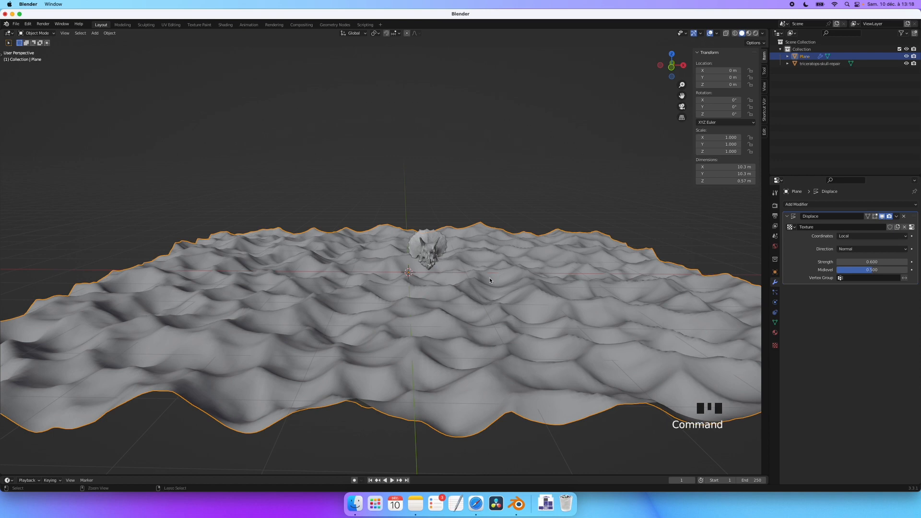
key("super+s")
left_click(405, 356)
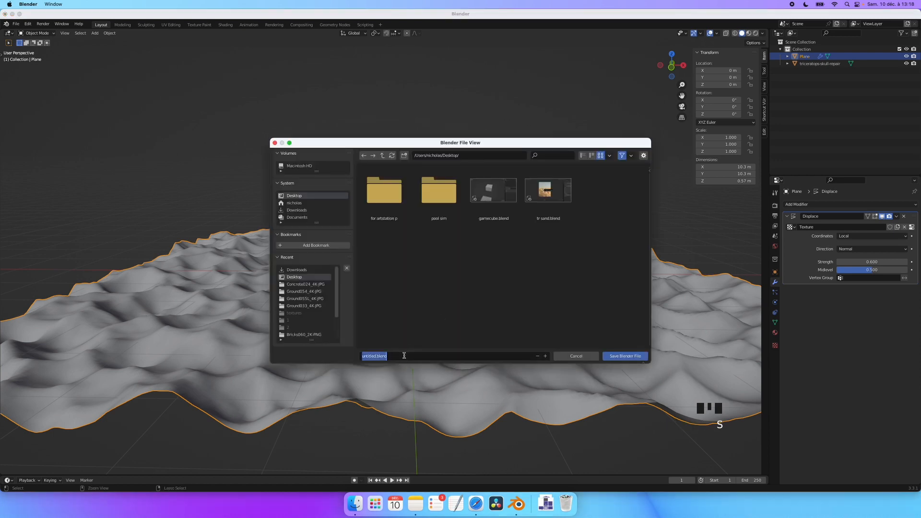
type("DESERT")
left_click(624, 356)
Step: Add a camera to the scene
scroll(453, 289, "up", 3)
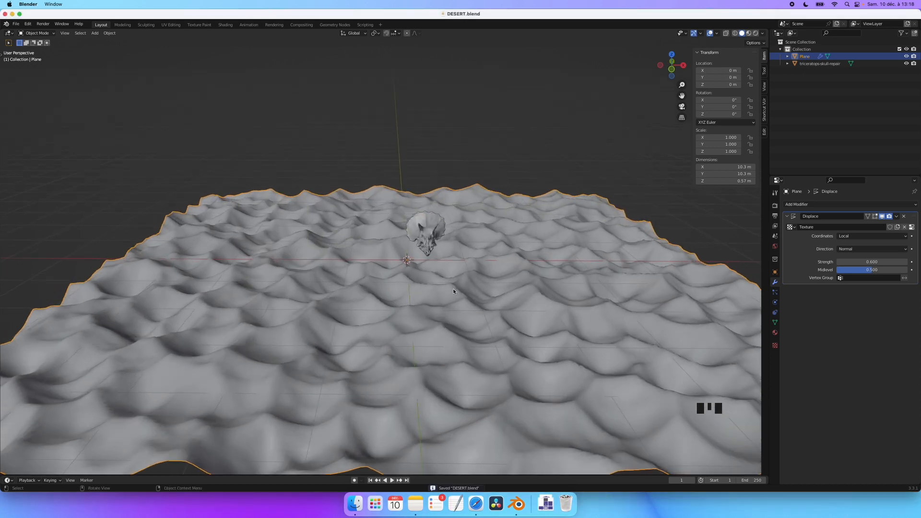
key("shift+a")
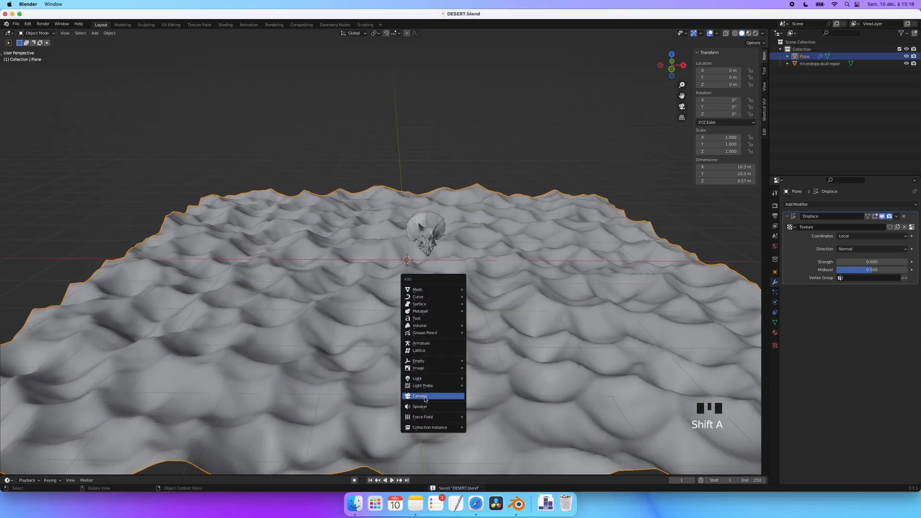
left_click(424, 399)
Step: Move the camera back about 4.36 m along negative Y and raise it about 1.17 m along Z
key("g")
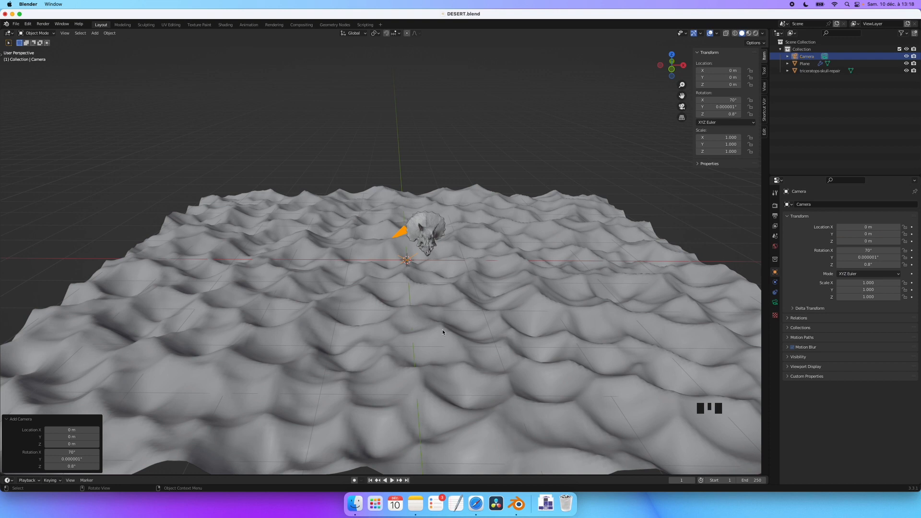
key("y")
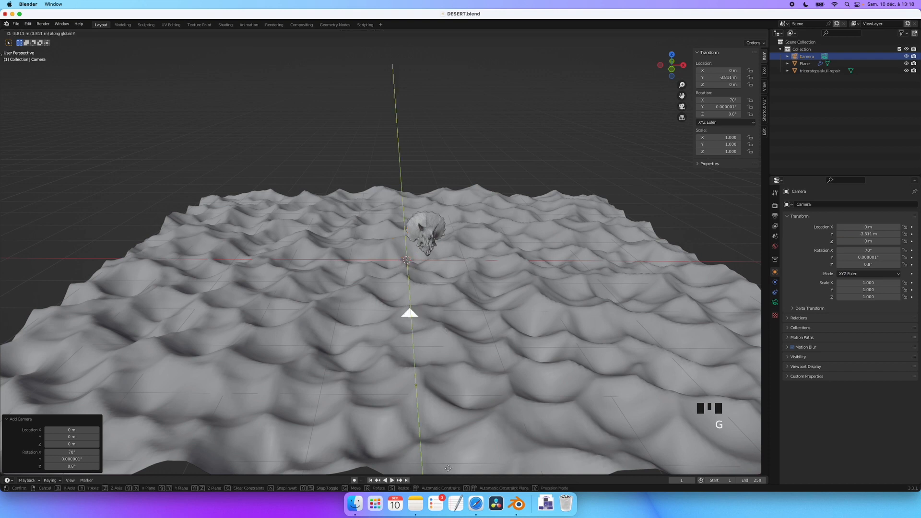
left_click(449, 55)
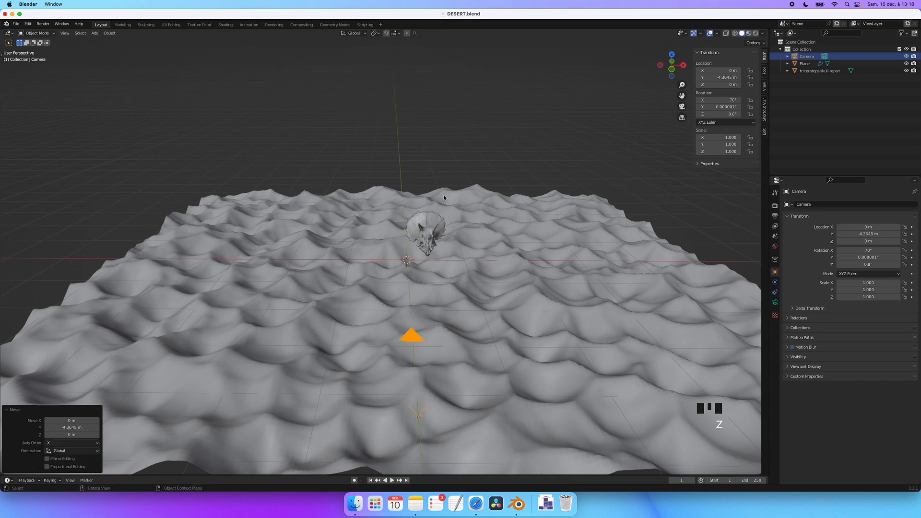
key("g")
key("z")
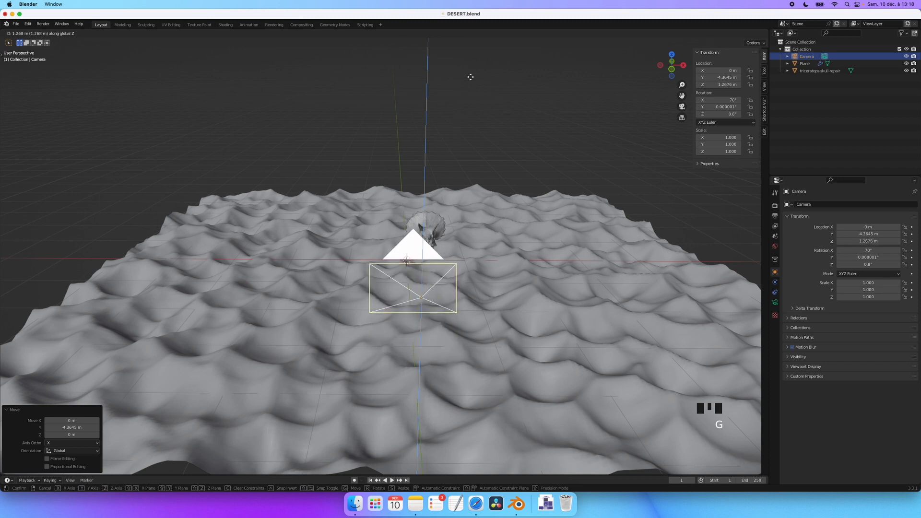
left_click(490, 151)
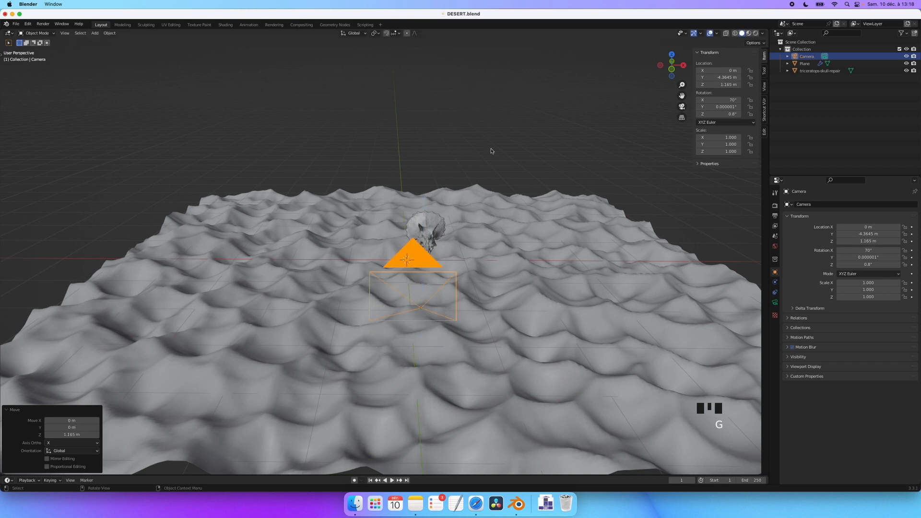
Step: Look through the camera and set its X rotation to 90°
left_click(682, 107)
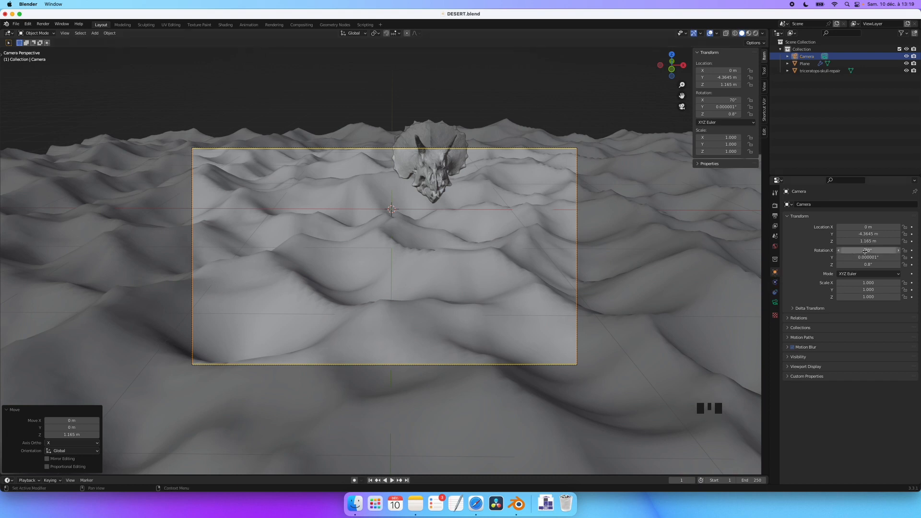
left_click(865, 250)
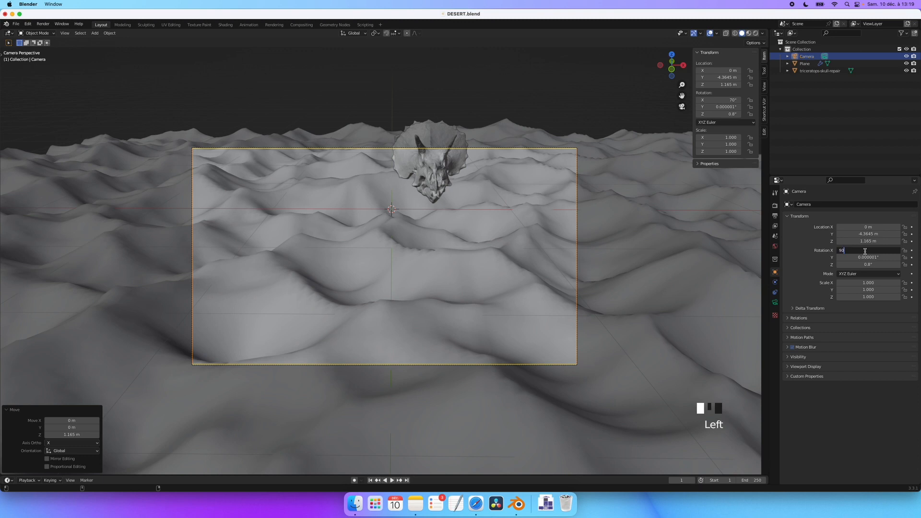
type("90")
key("Return")
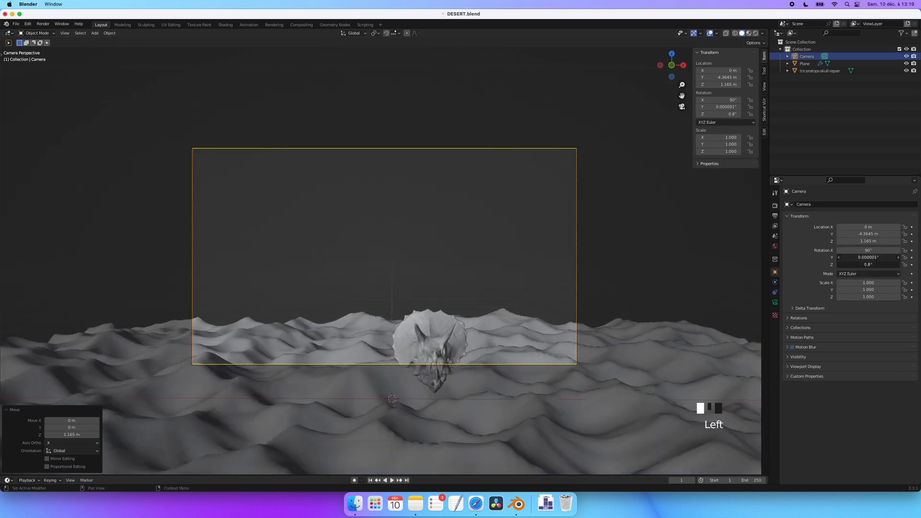
Step: Set the camera's Y and Z rotation to 0° and lower the camera about 0.45 m along Z
left_click_drag(865, 257, 865, 263)
type("0")
key("Return")
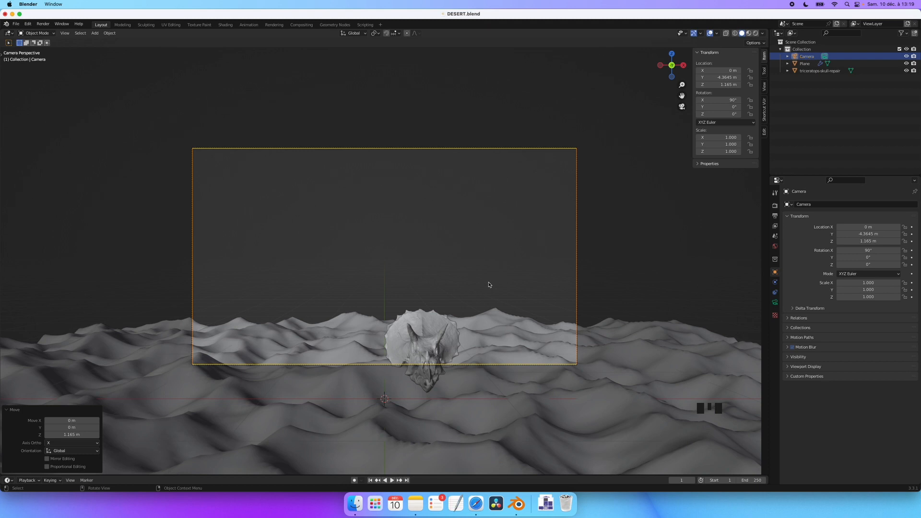
key("g")
key("z")
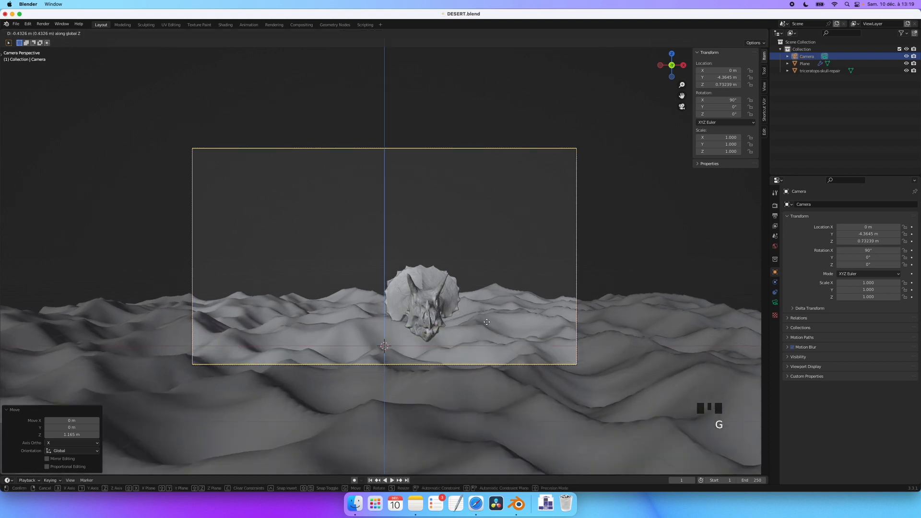
left_click(487, 322)
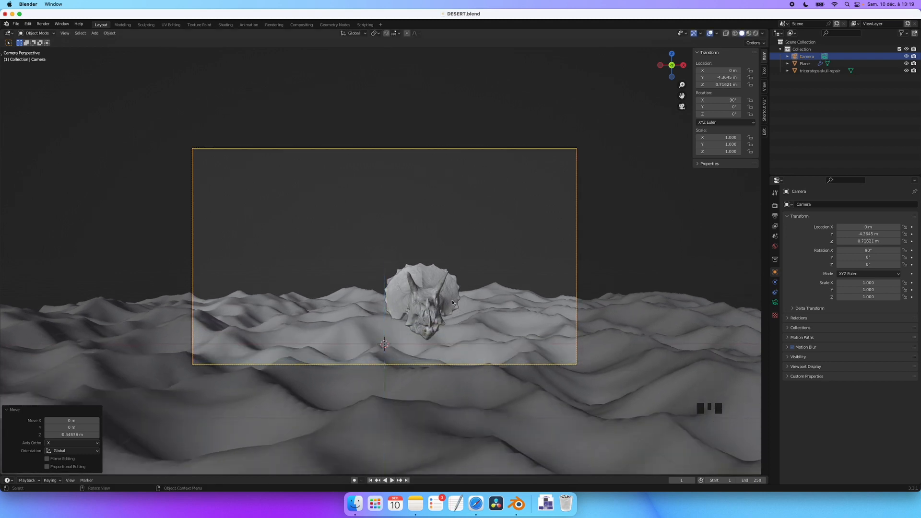
Step: Set the triceratops skull's origin to its geometry
left_click(441, 295)
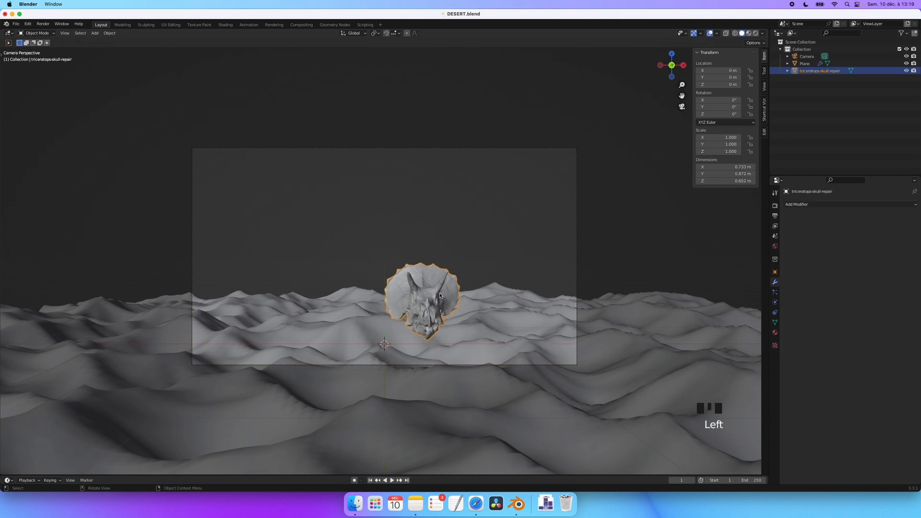
scroll(420, 290, "left", 8)
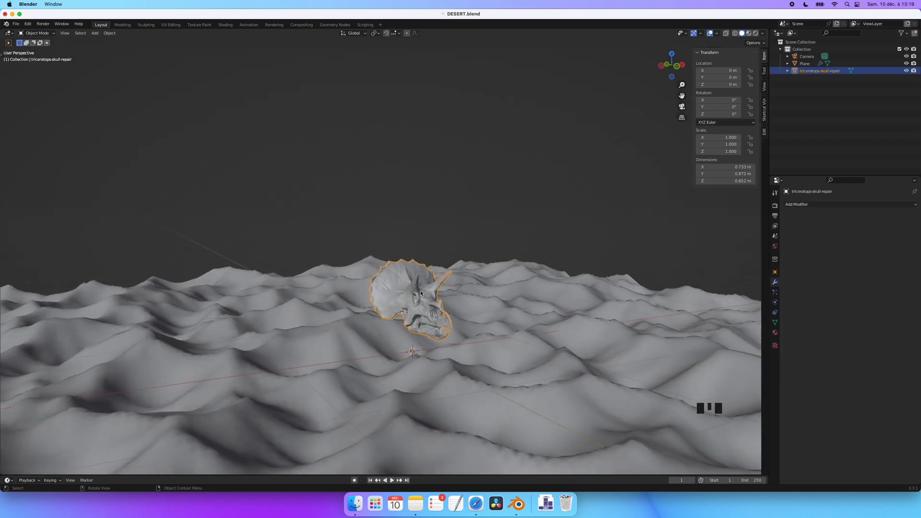
scroll(421, 291, "up", 3, "super")
scroll(421, 290, "down", 3, "super")
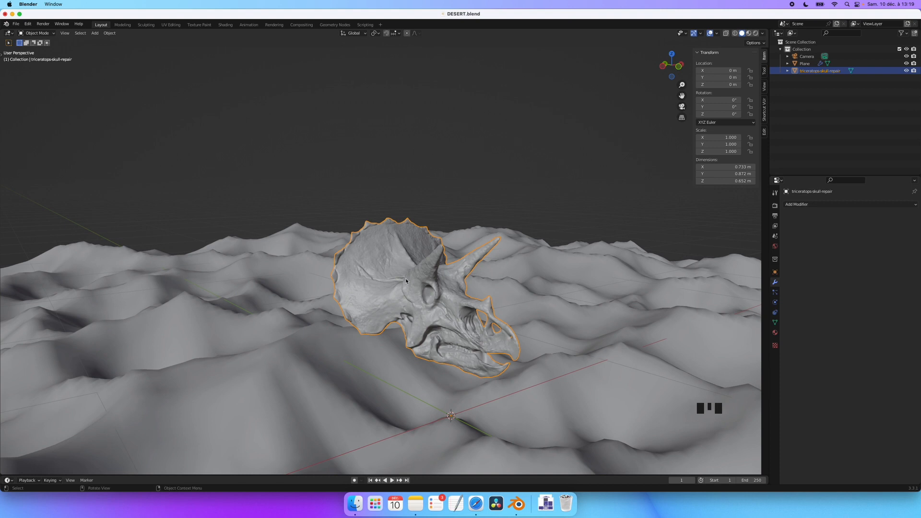
right_click(388, 288)
mouse_move(390, 314)
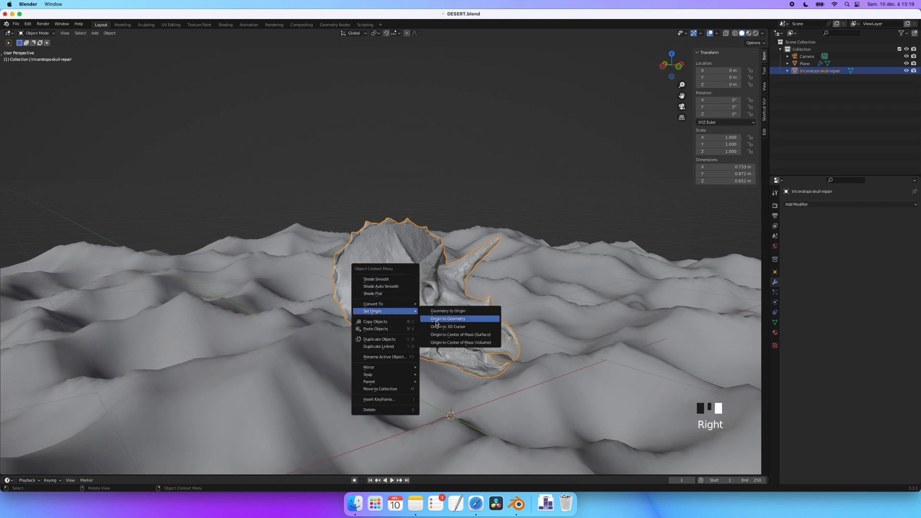
left_click(436, 320)
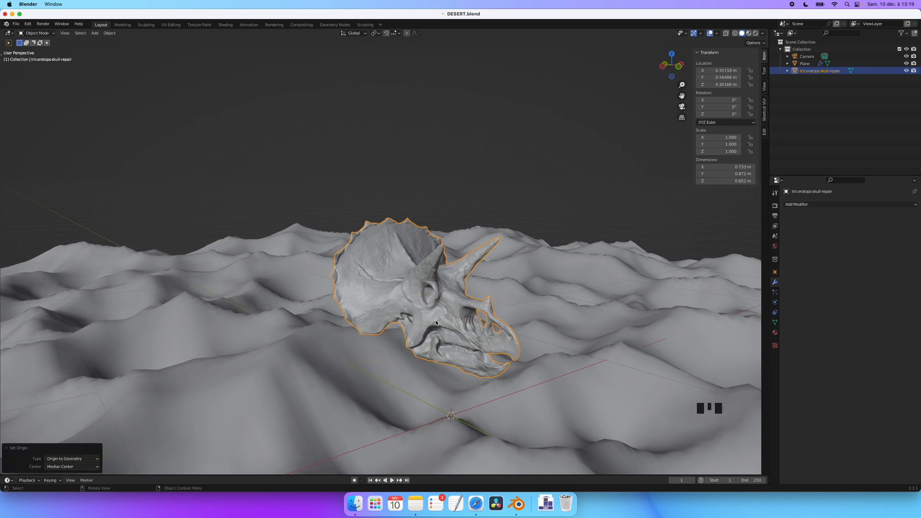
Step: Snap the skull to the 3D cursor at the world origin
key("shift+s")
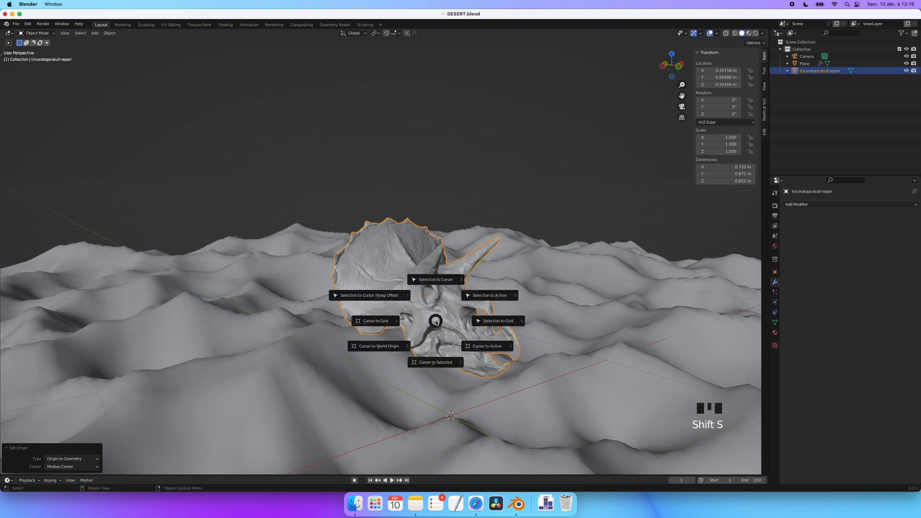
left_click(431, 277)
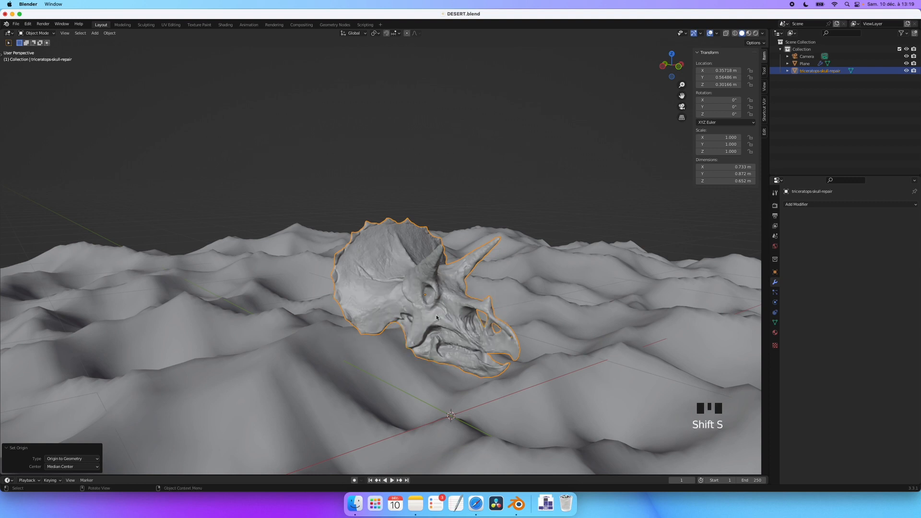
scroll(436, 315, "down", 2, "shift")
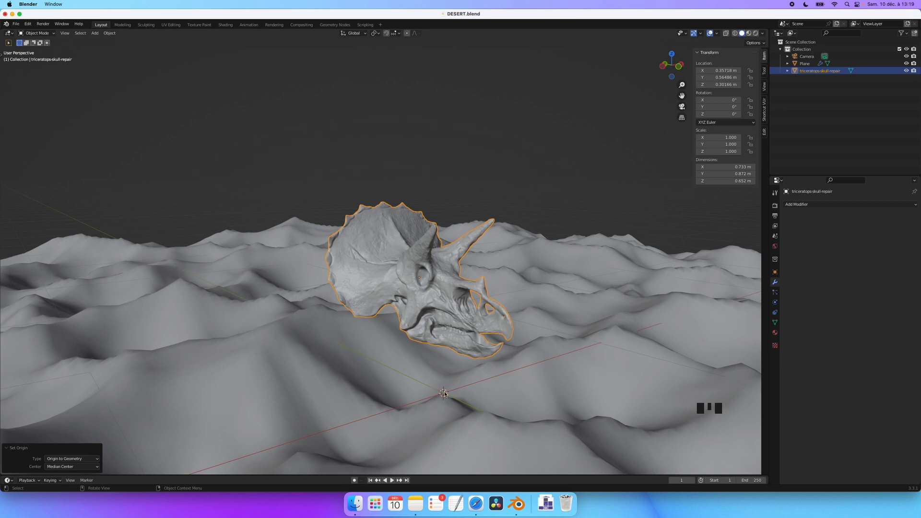
key("shift+s")
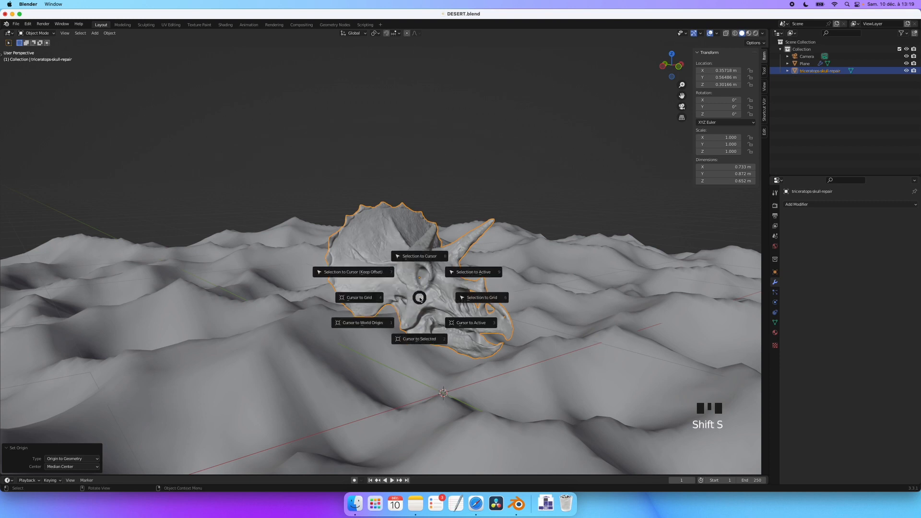
left_click(421, 258)
scroll(453, 350, "down", 2, "super")
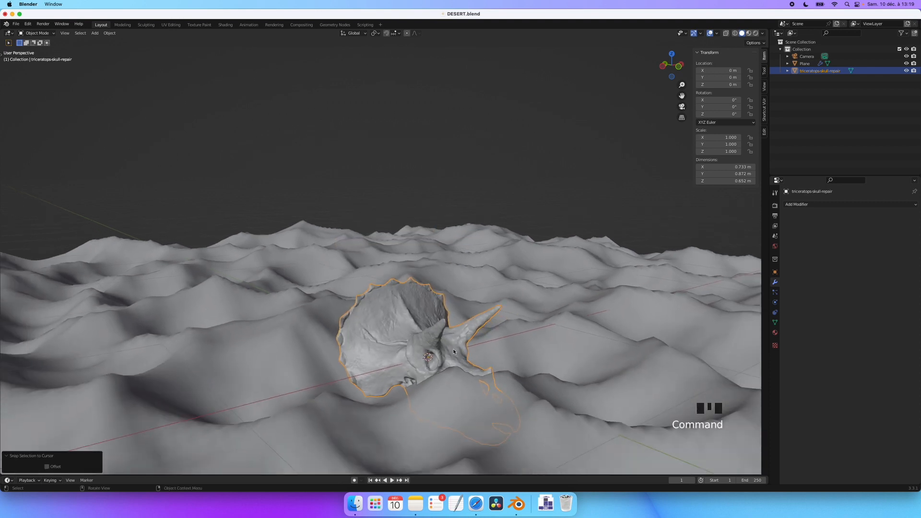
Step: Return to the camera view and raise the skull about 0.2 m along Z
left_click(682, 106)
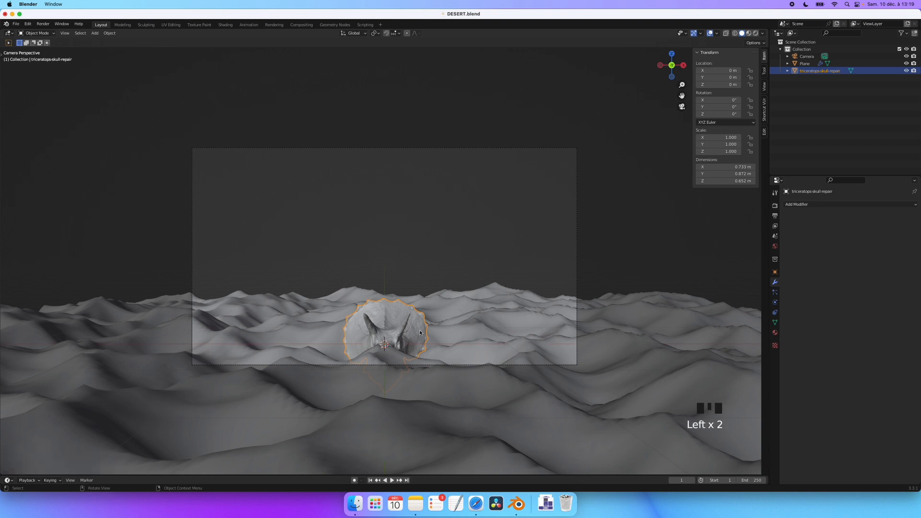
key("g")
key("z")
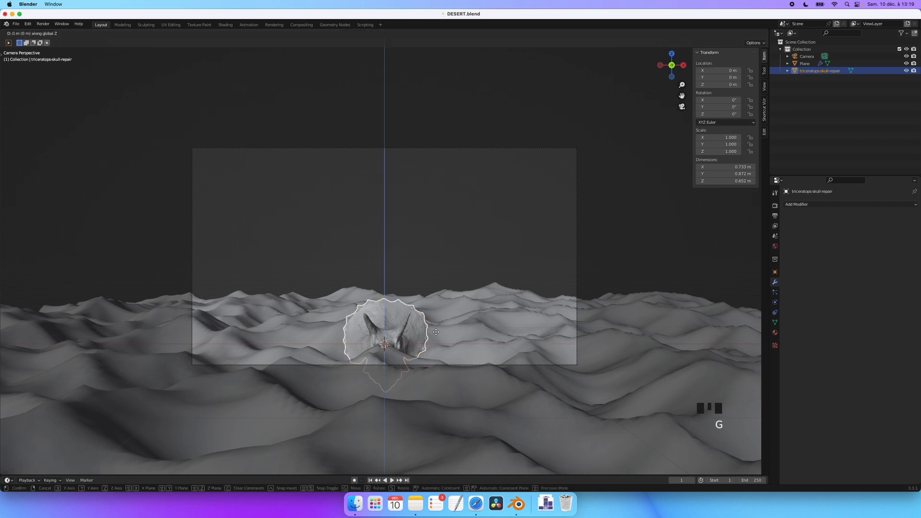
left_click(436, 307)
Step: Rotate the skull freely to about -15° X, -5° Y and -38° Z, and lower it about 0.08 m along Z
key("r")
key("r")
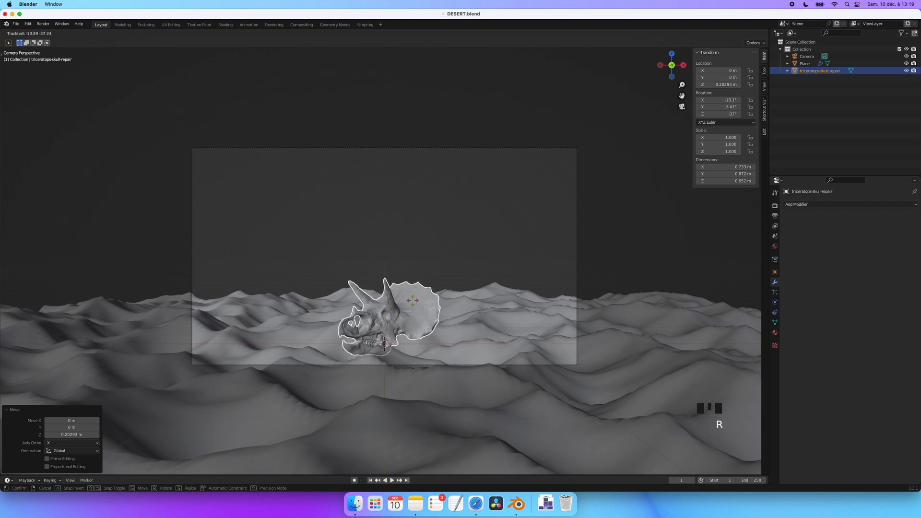
left_click(436, 316)
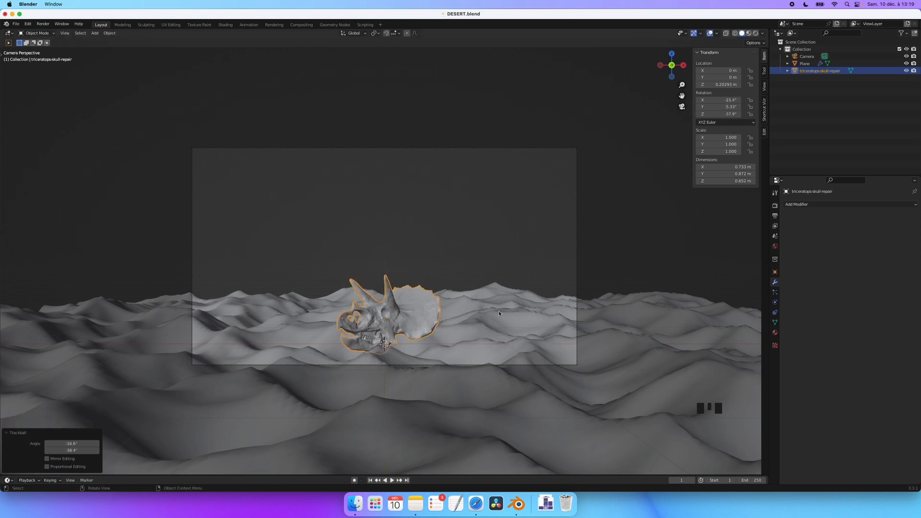
key("g")
key("z")
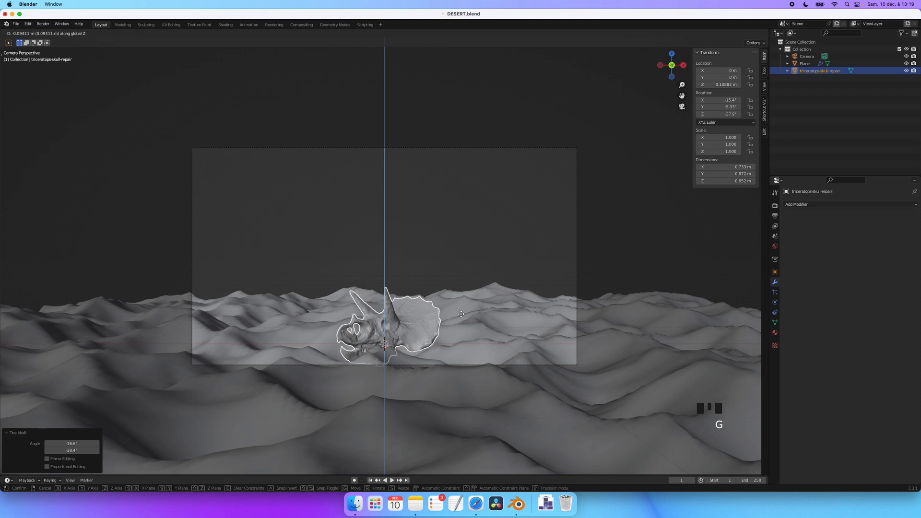
left_click(480, 331)
Step: Move the dune plane about 0.8 m along Y, away from the camera
left_click(506, 348)
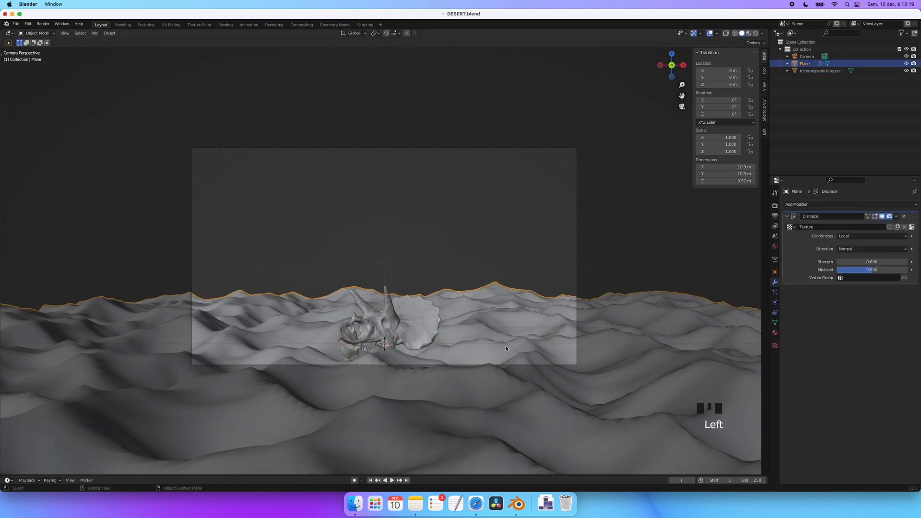
key("g")
key("y")
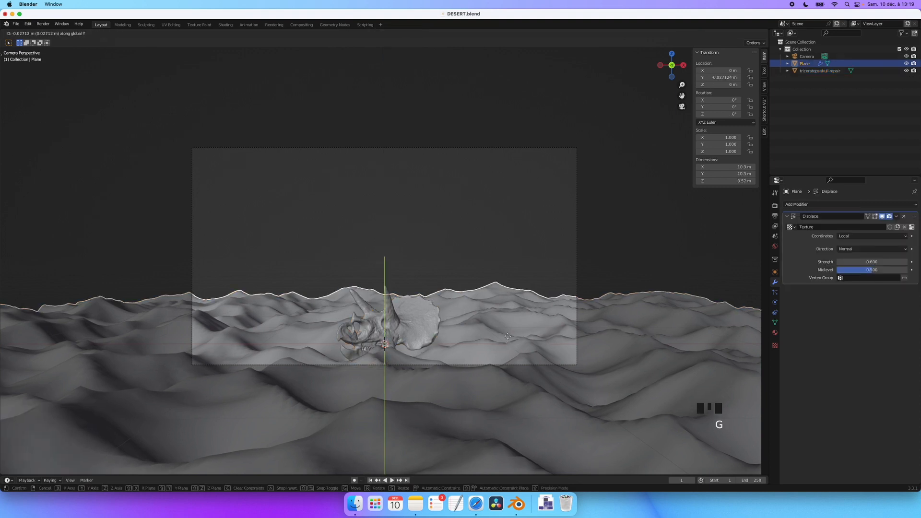
left_click(402, 401)
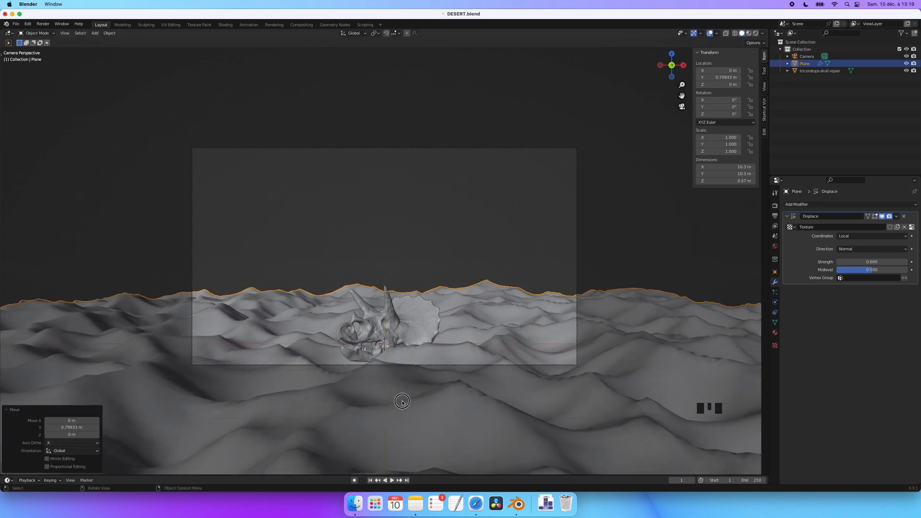
Step: Rotate the skull about 9° around the global Y axis
left_click(428, 324)
key("r")
key("y")
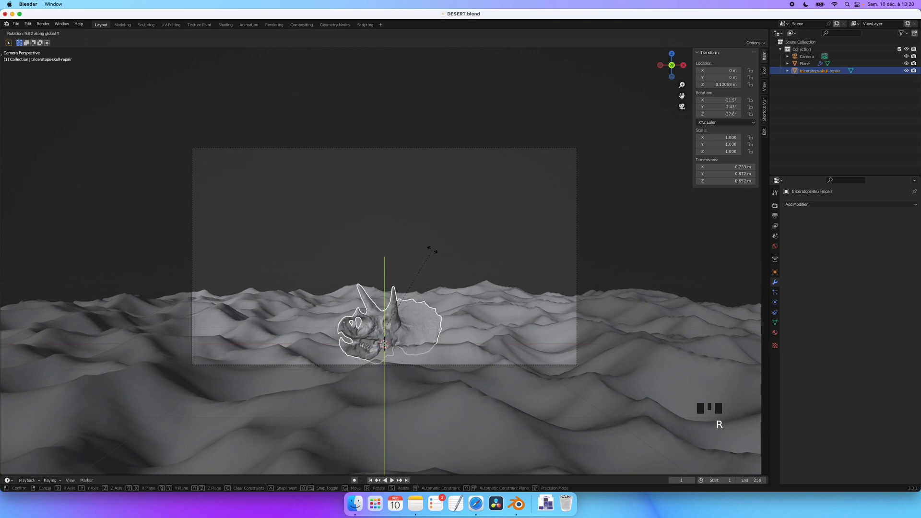
left_click(432, 249)
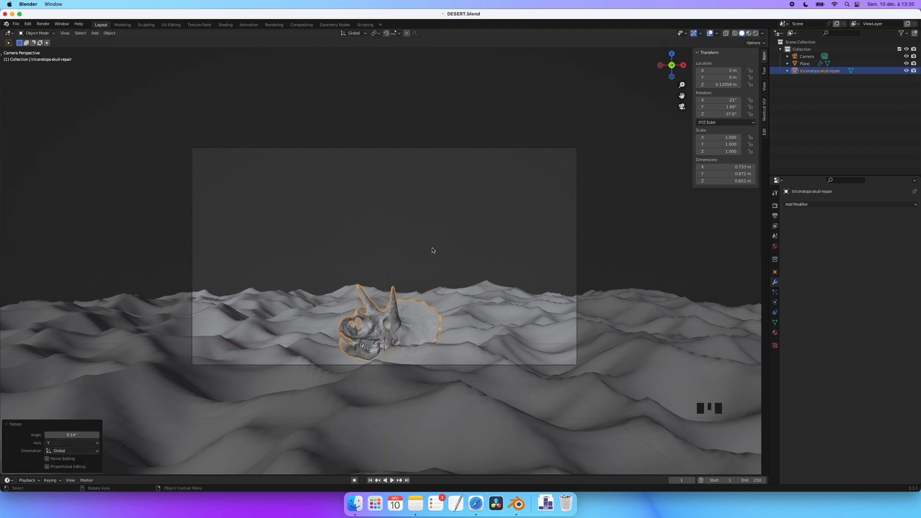
Step: Tilt the camera down around the X axis to about 84° so the skull sits closer to the frame's centre
left_click(577, 184)
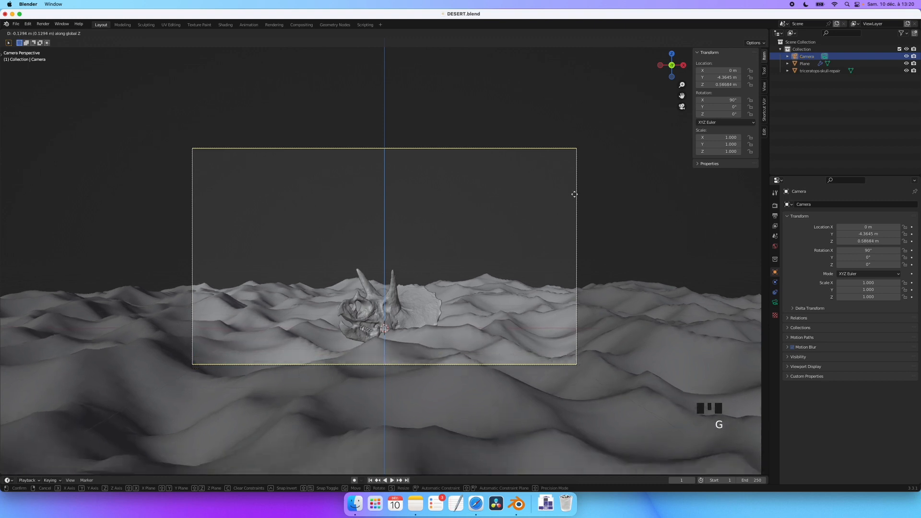
right_click(575, 186)
key("r")
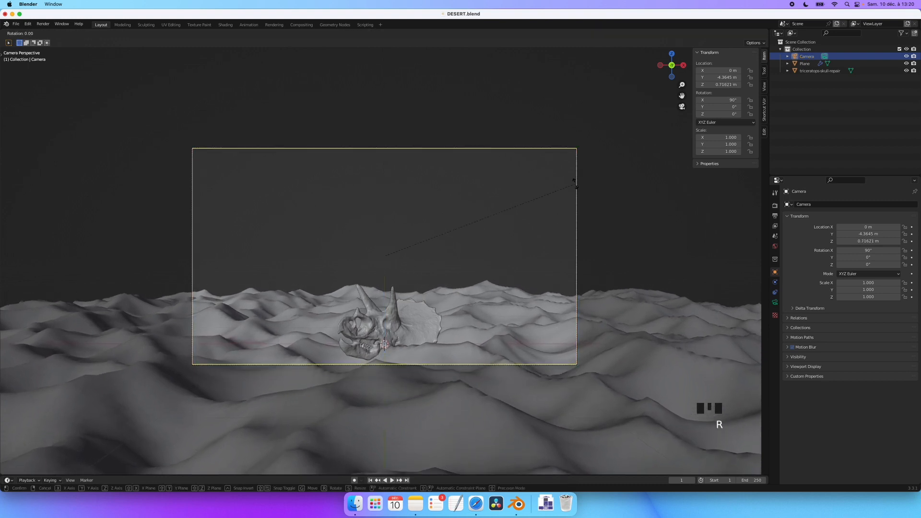
key("x")
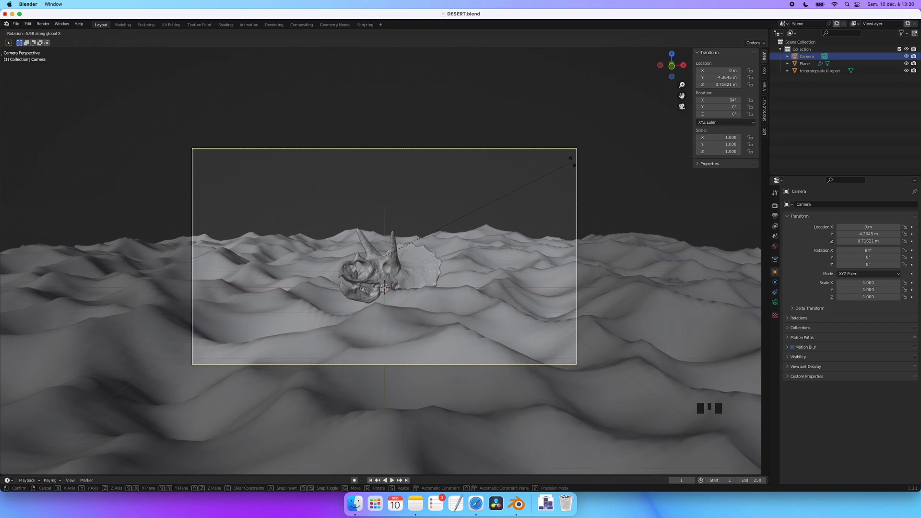
left_click(532, 231)
Step: Add a Subdivision Surface modifier to the dune plane below its Displace modifier
left_click(533, 287)
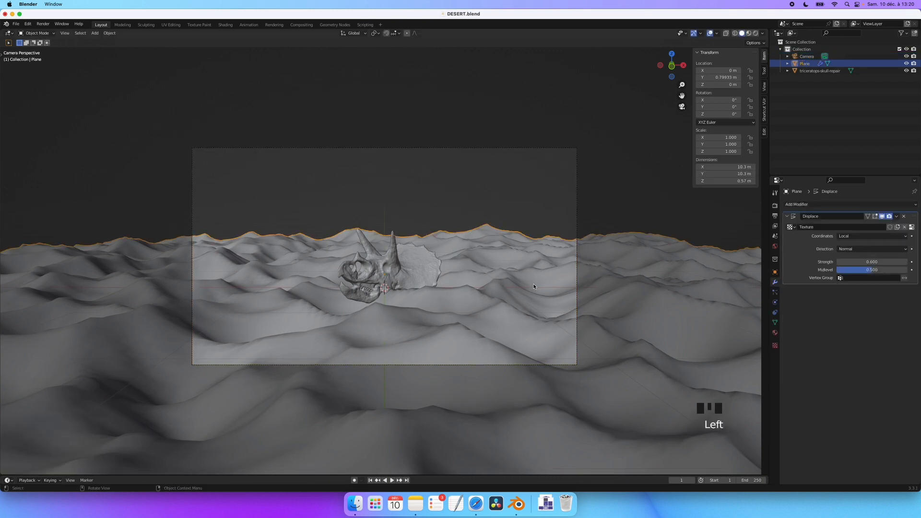
left_click(787, 216)
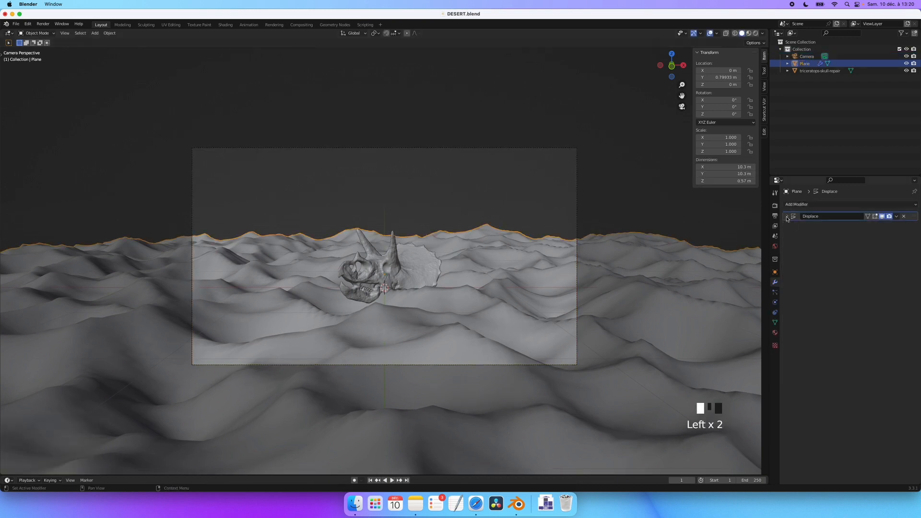
left_click(811, 205)
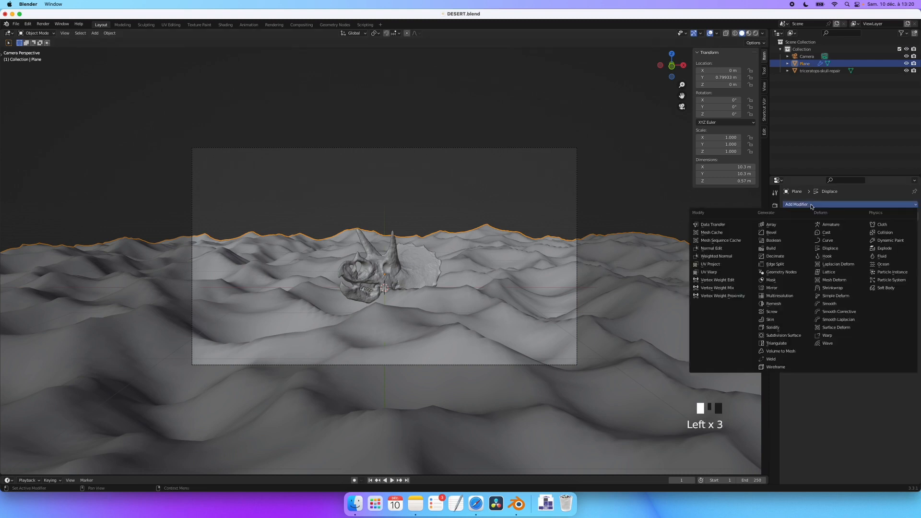
left_click(783, 335)
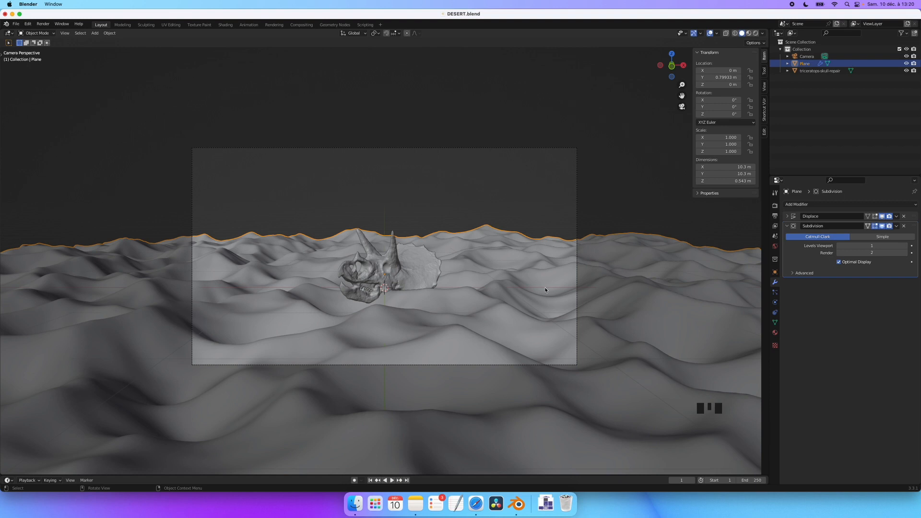
Step: Switch the viewport to rendered shading and open the world settings
left_click(756, 35)
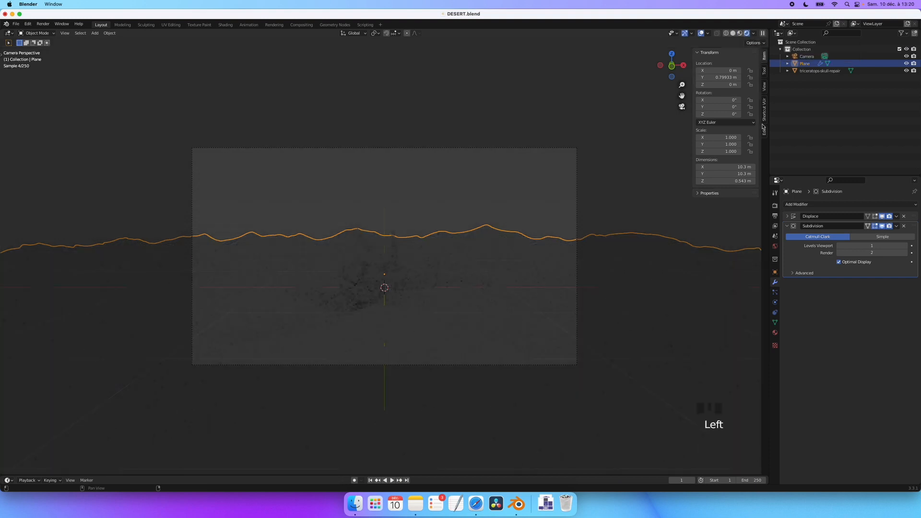
left_click(774, 206)
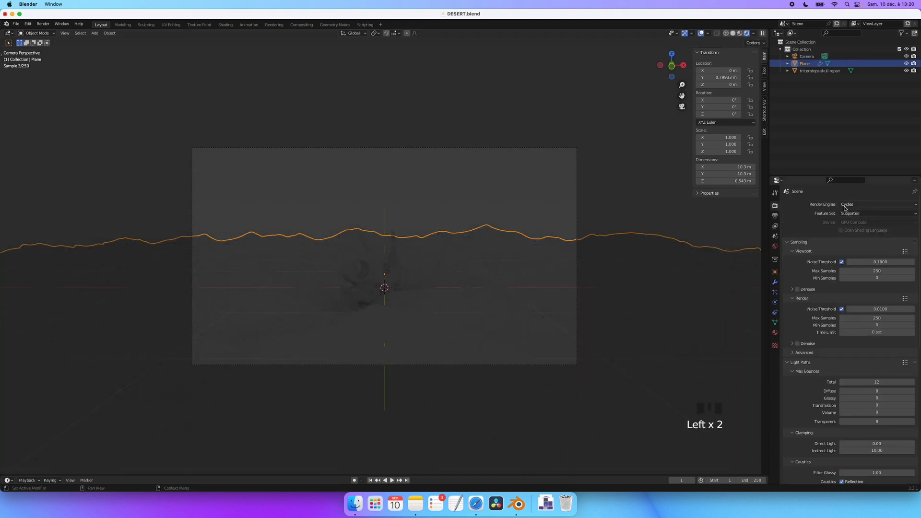
left_click(564, 207)
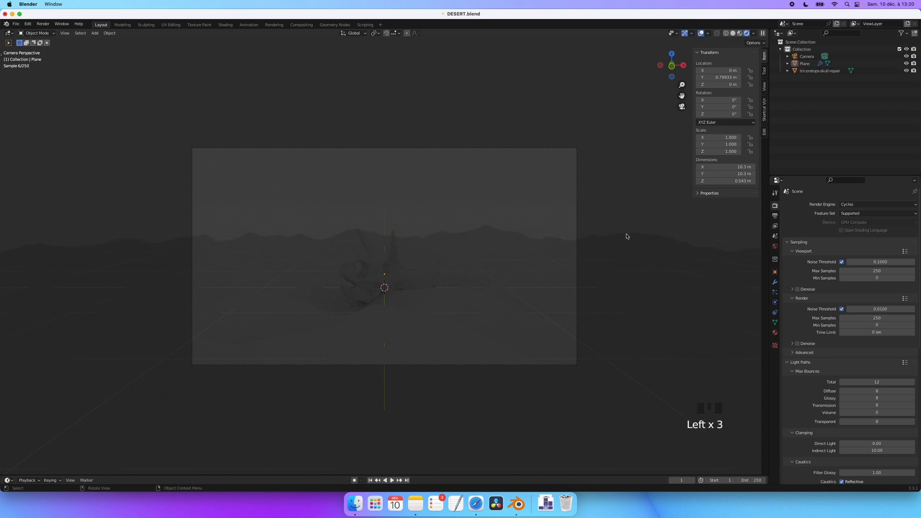
left_click(641, 272)
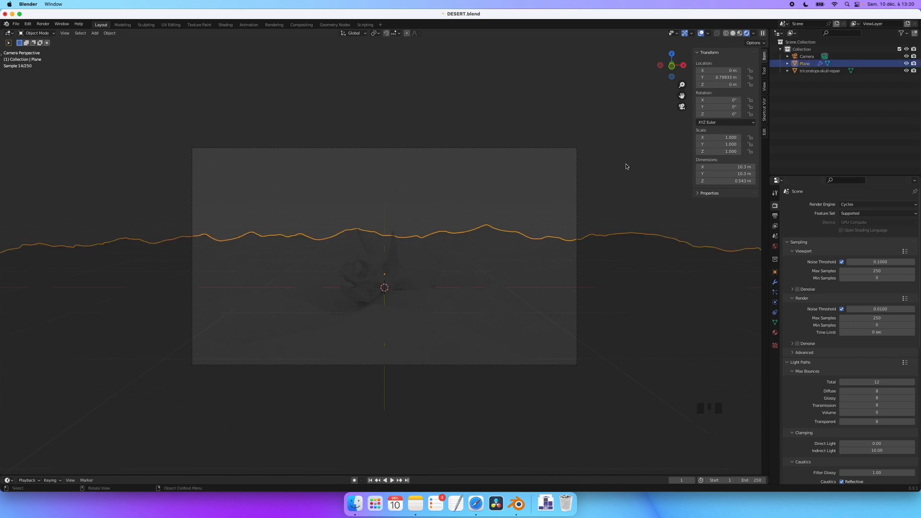
left_click(775, 247)
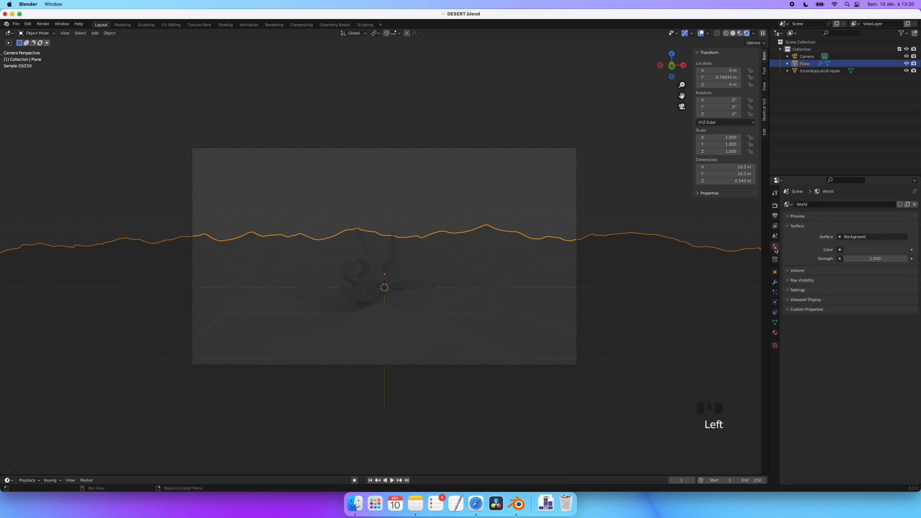
Step: Use a Nishita Sky Texture as the world background colour and set its sun rotation to about -191°
left_click(840, 250)
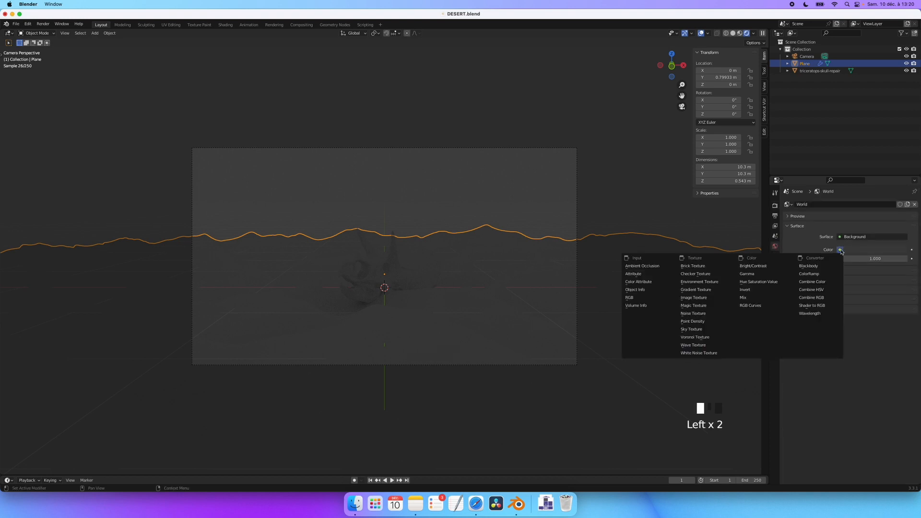
left_click(691, 330)
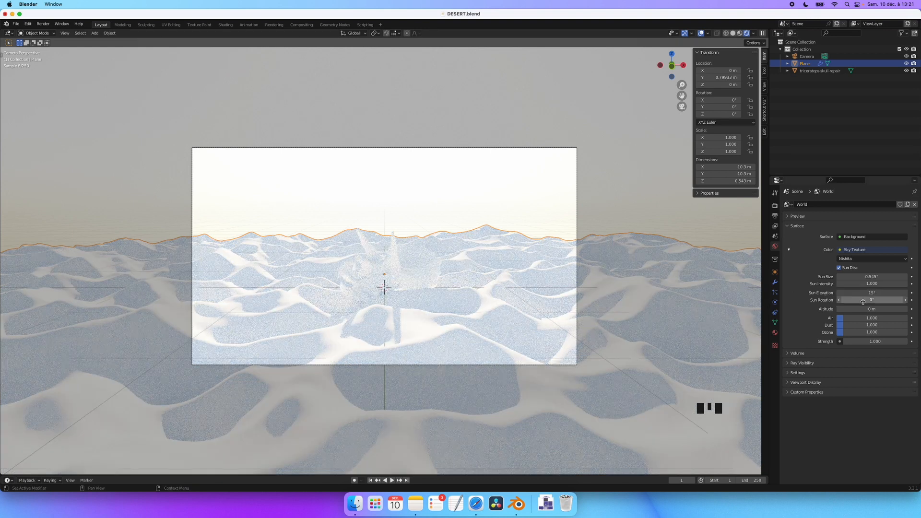
left_click_drag(863, 300, 798, 301)
left_click_drag(864, 301, 780, 301)
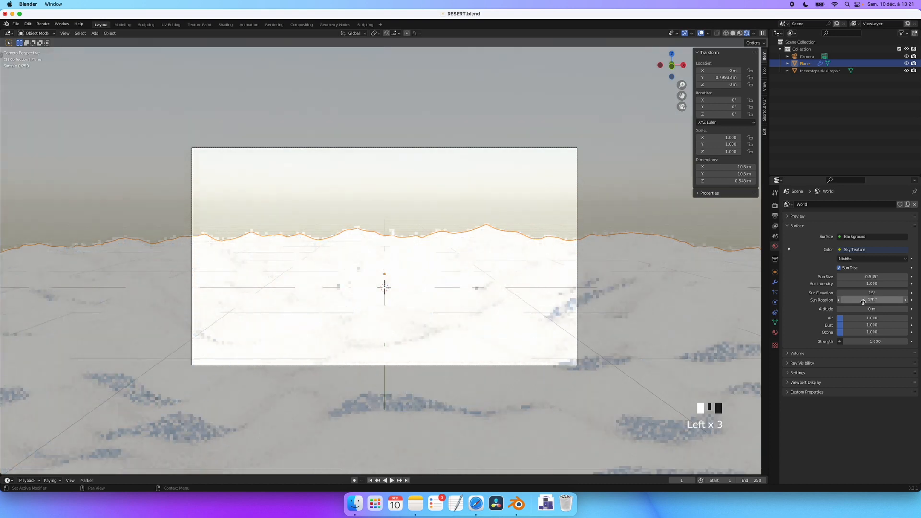
Step: Set the sky's air and dust to 2.650, the sun elevation to 6.1° and the sun rotation to -211°
left_click_drag(844, 318, 855, 326)
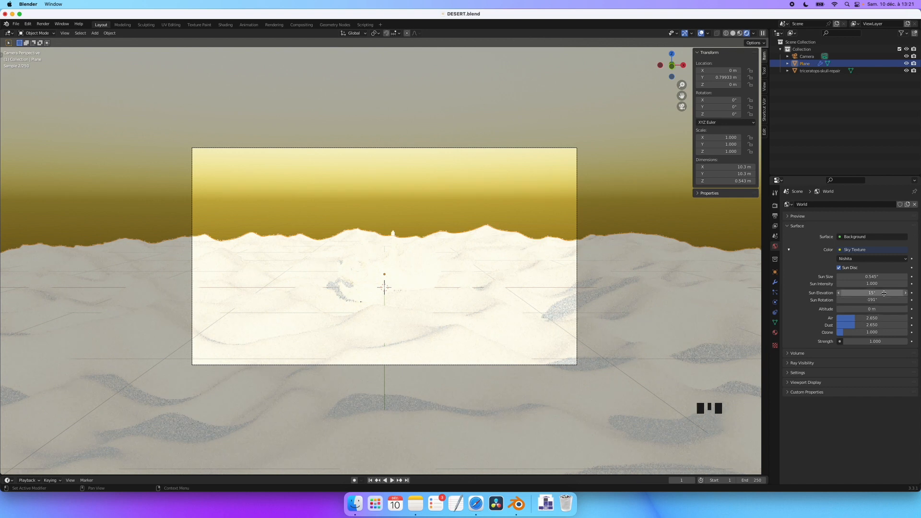
left_click_drag(885, 294, 844, 300)
mouse_move(872, 300)
left_mouse_down()
mouse_move(906, 300)
mouse_move(849, 300)
mouse_move(868, 299)
mouse_move(859, 300)
left_mouse_up()
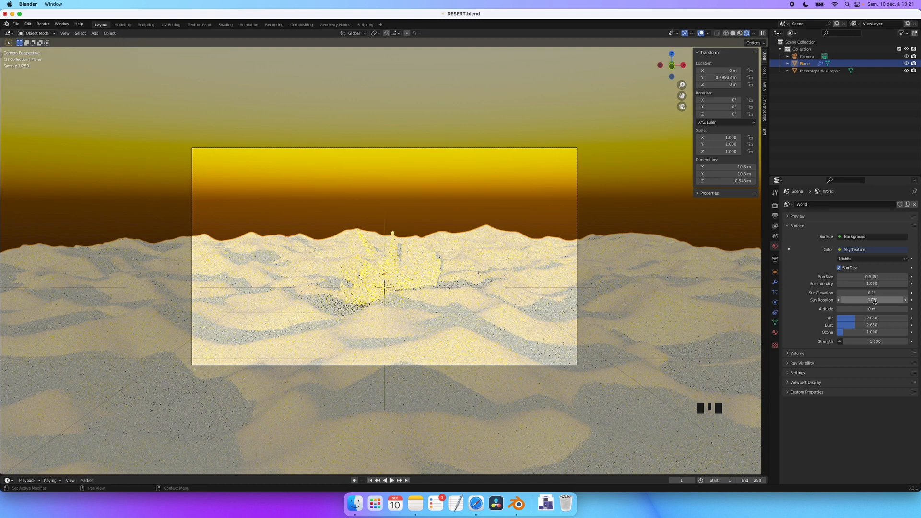
left_click_drag(873, 300, 893, 301)
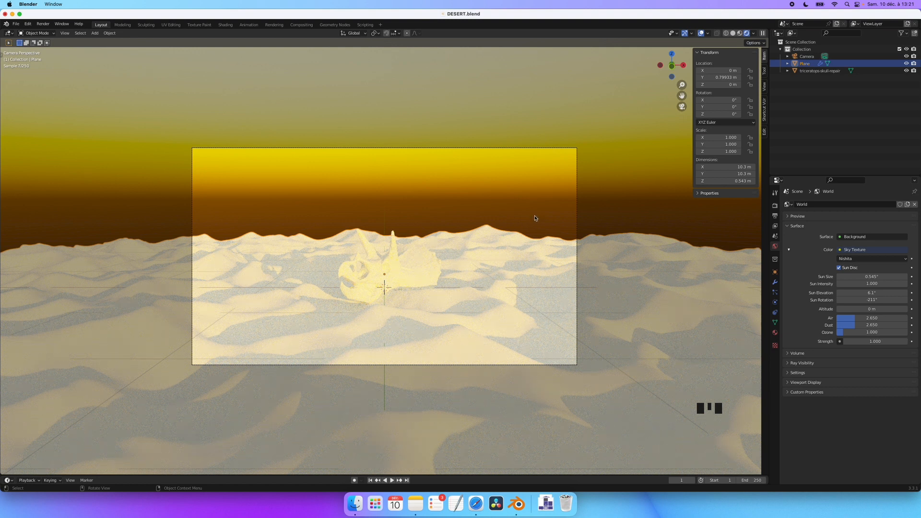
Step: Rotate the camera, dune plane and skull together about 10.6° around the global X axis and save the file
key("a")
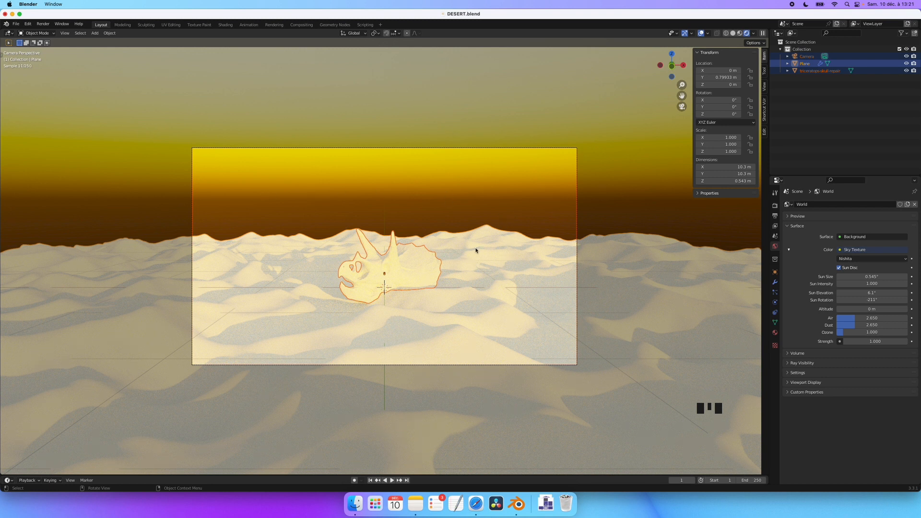
key("r")
key("x")
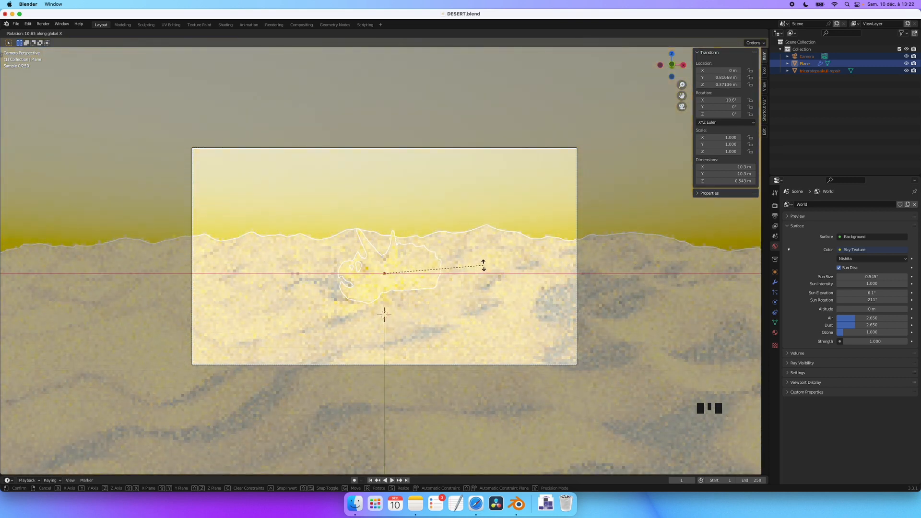
left_click(483, 266)
left_click(633, 209)
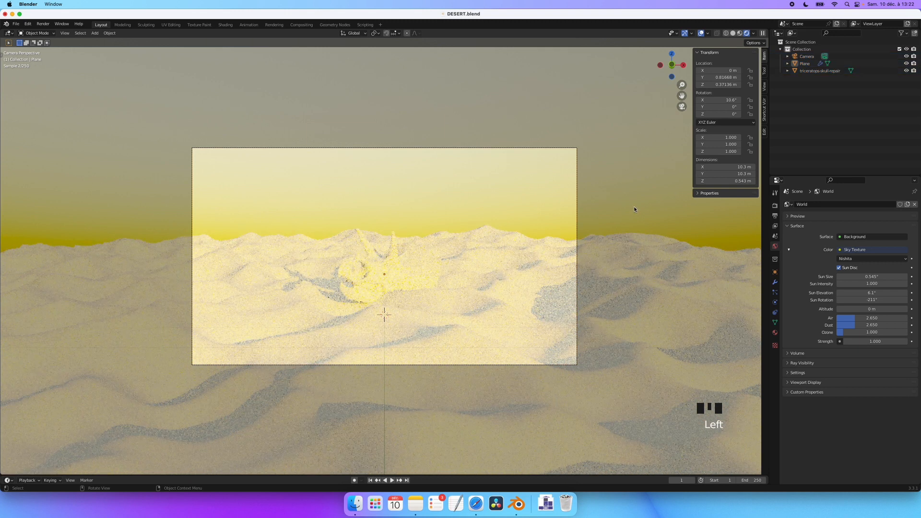
key("super+s")
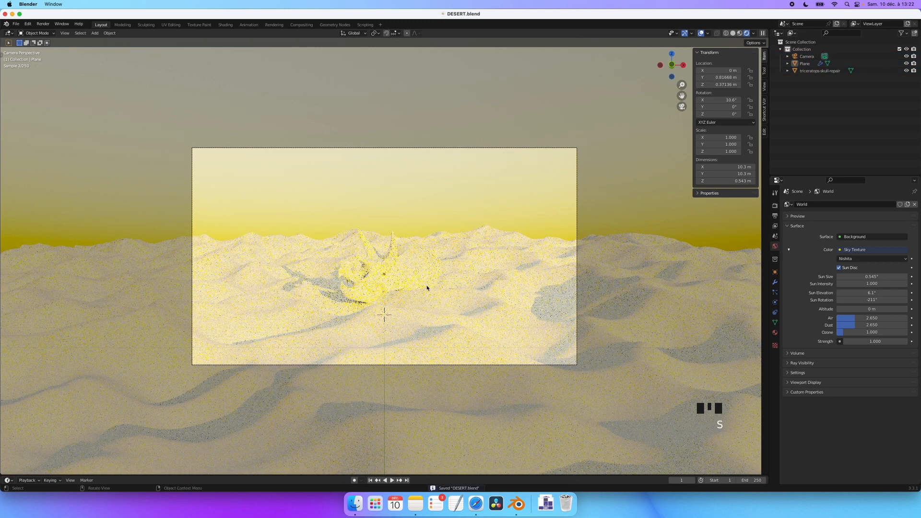
Step: Lower the sky's air to 2.050 and the sun elevation to 5.4°, and save the file
left_click(860, 319)
left_click_drag(860, 319, 857, 293)
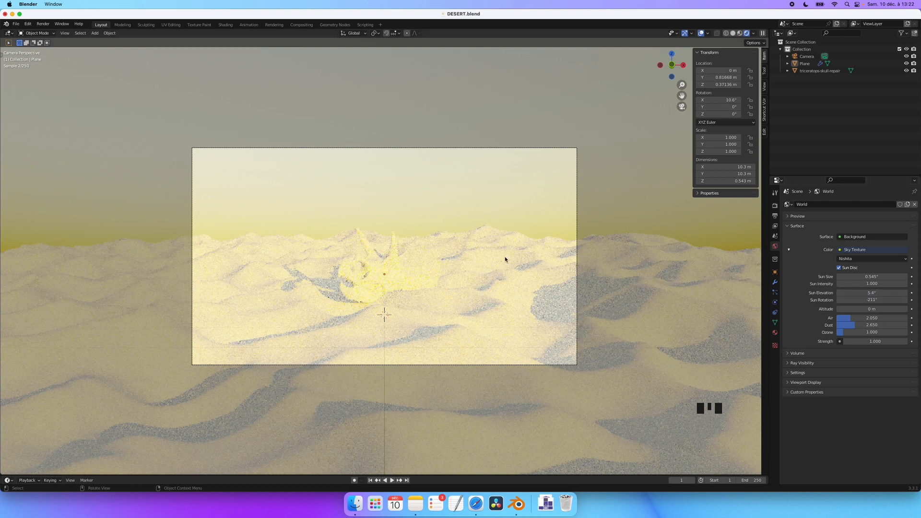
key("super+s")
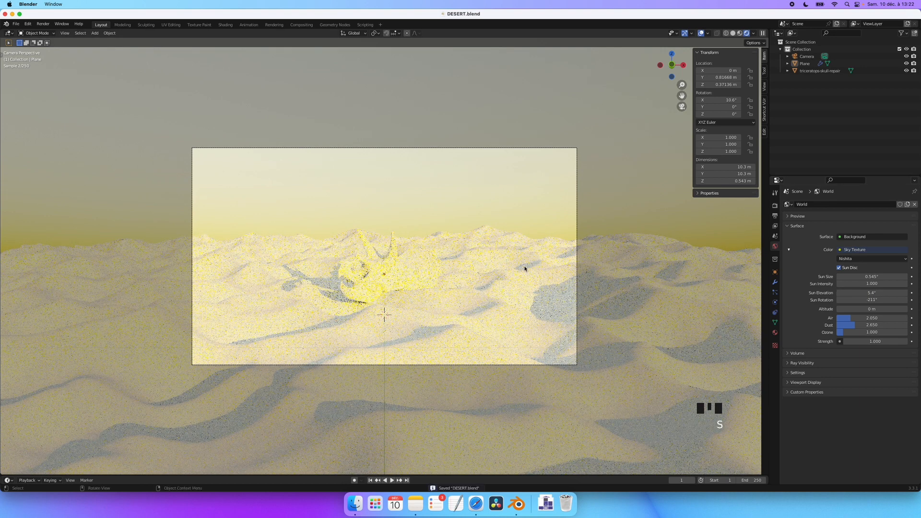
Step: Select the dune plane, switch to Safari and search the ambientCG assets for "SAND"
left_click(525, 269)
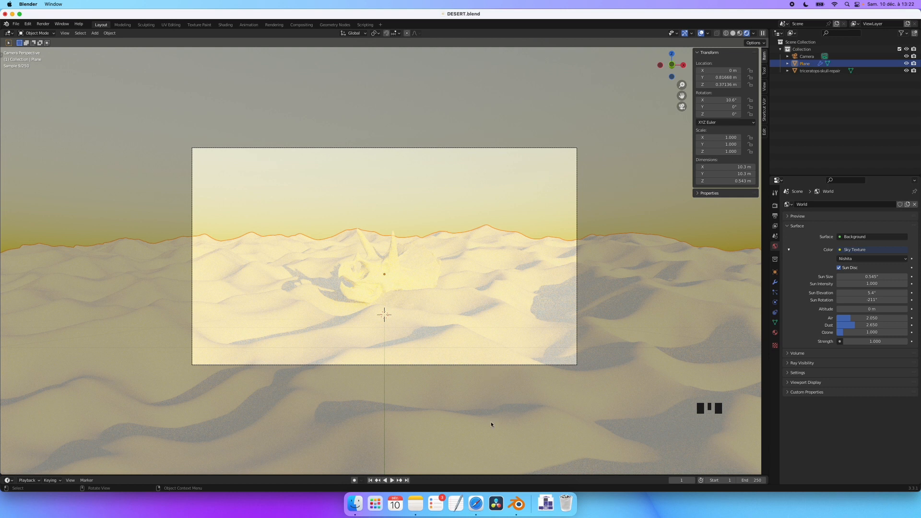
left_click(474, 505)
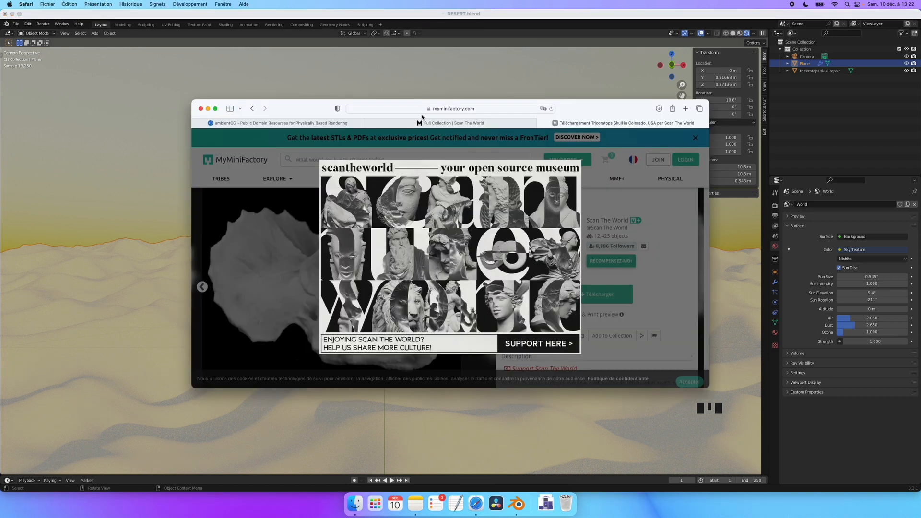
left_click(293, 123)
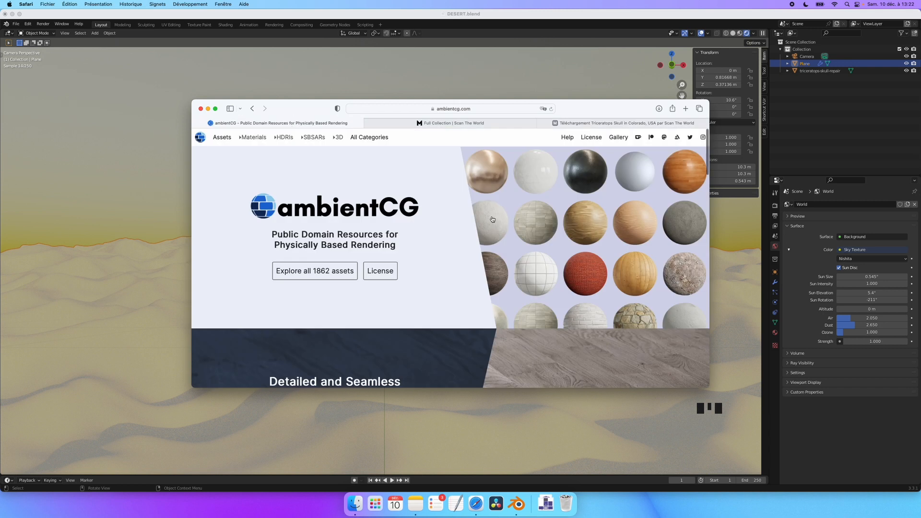
mouse_move(492, 219)
left_click(253, 138)
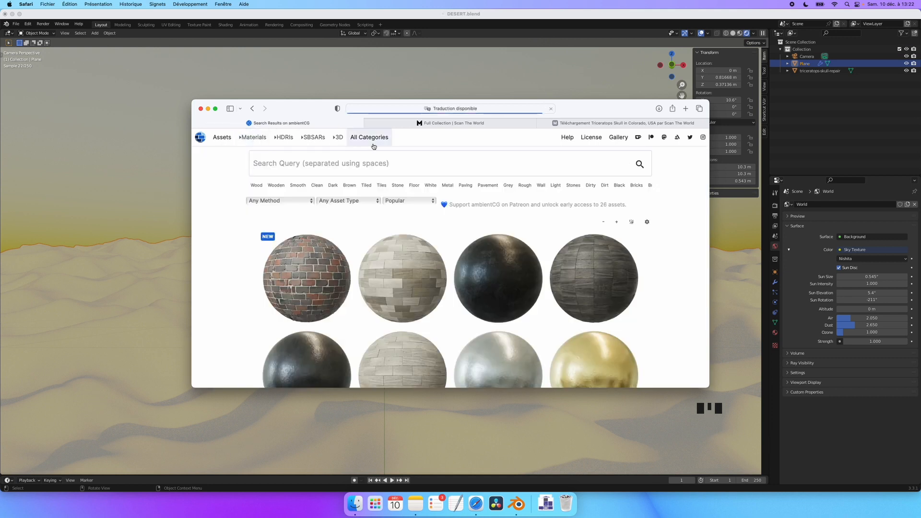
type("SA")
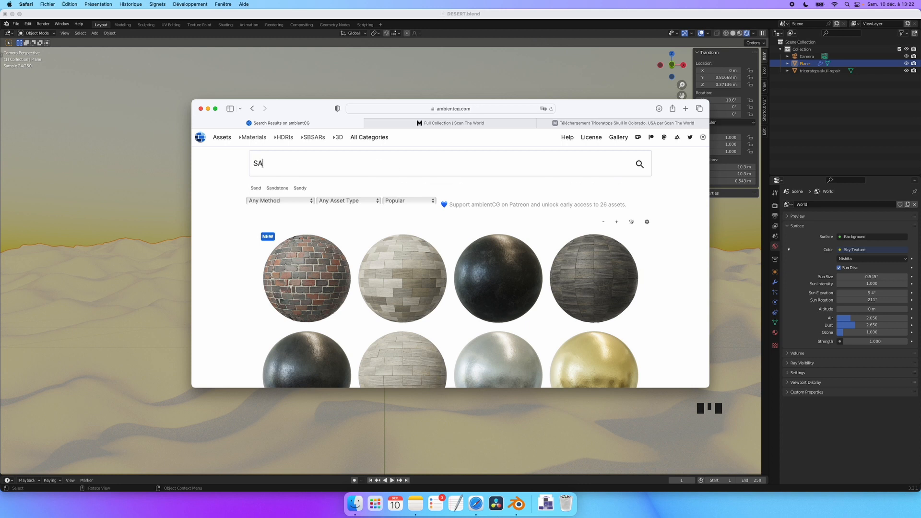
type("ND")
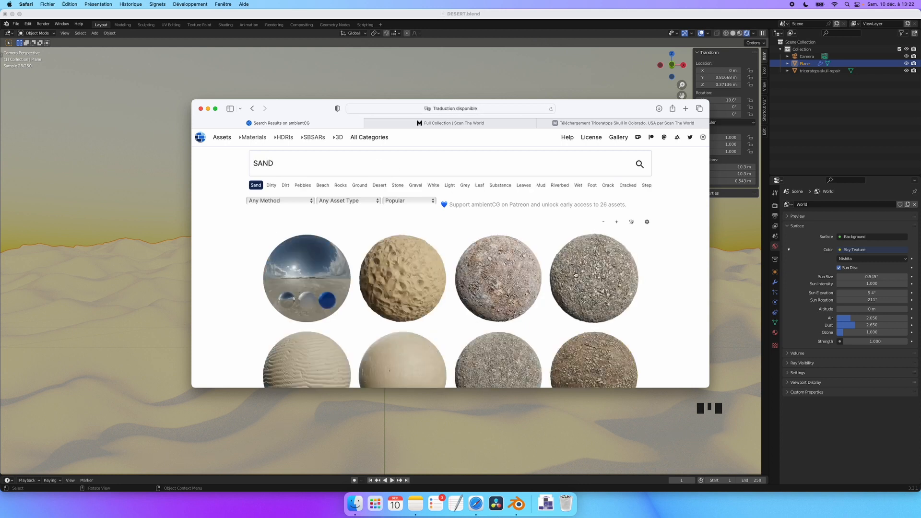
Step: Browse the sand materials, examine the Ground 033 preview and return to the search results
scroll(424, 276, "down", 5)
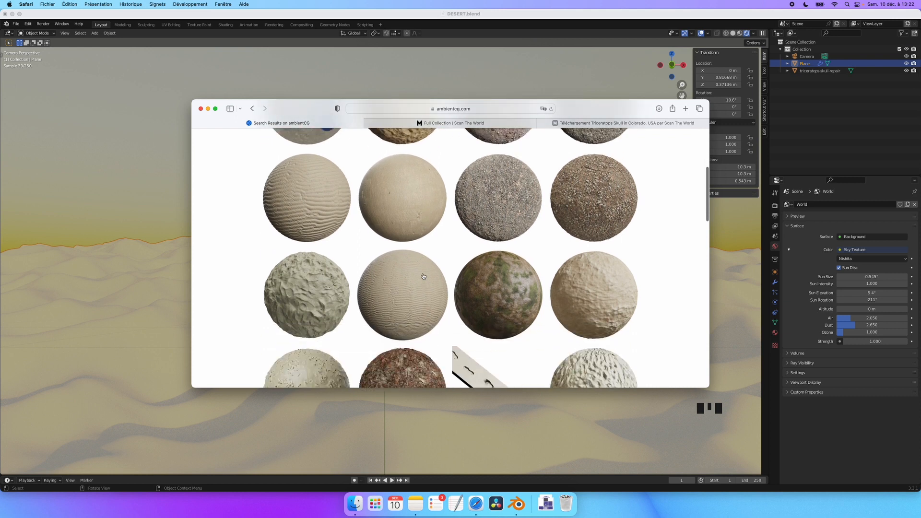
scroll(432, 288, "up", 2)
scroll(430, 312, "down", 3)
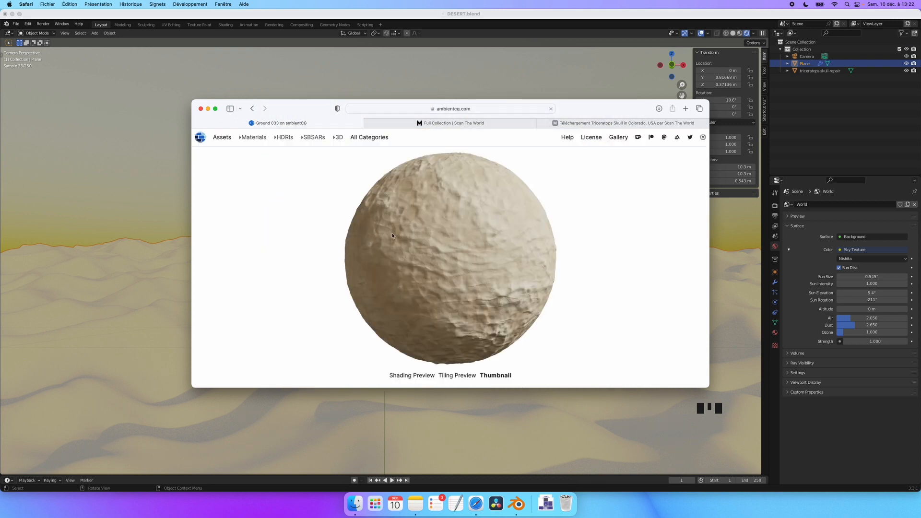
scroll(392, 236, "down", 3)
scroll(392, 235, "left", 5)
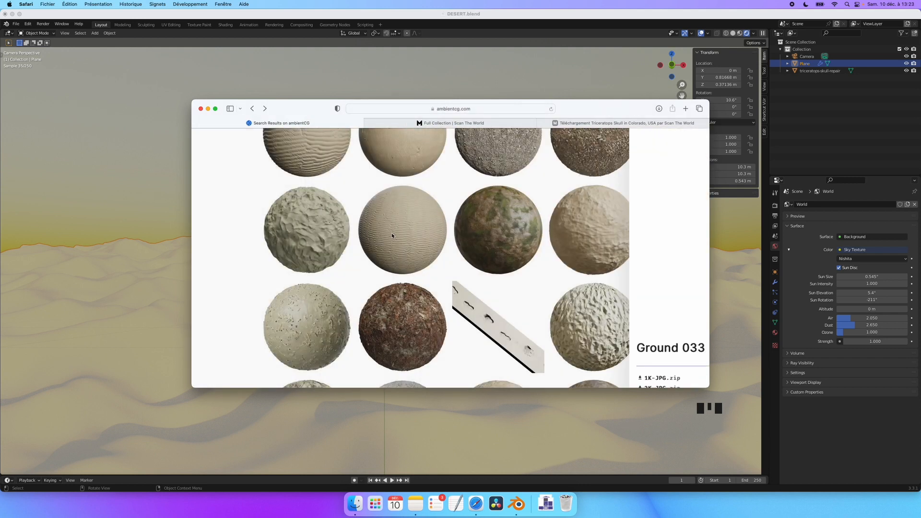
Step: Open the Ground 054 sand material and download its 4K-JPG.zip texture set
left_click(384, 260)
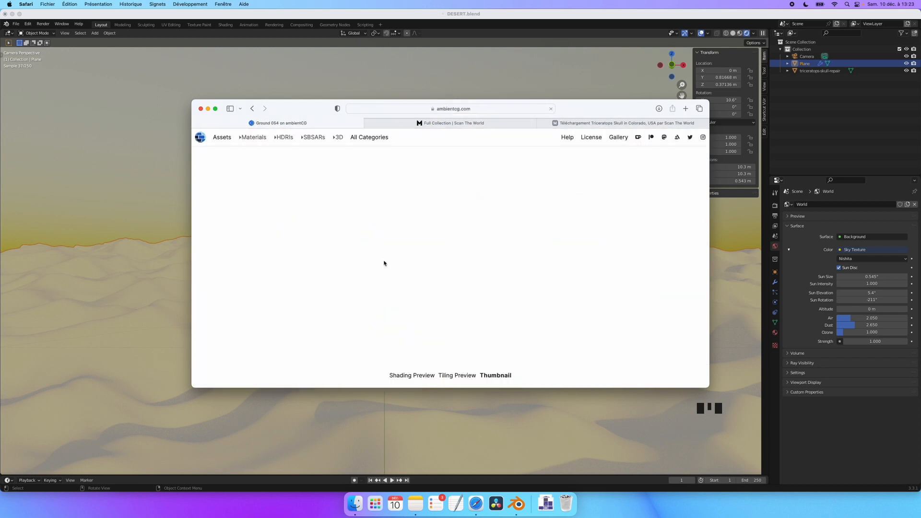
scroll(385, 261, "down", 5)
scroll(473, 277, "up", 5)
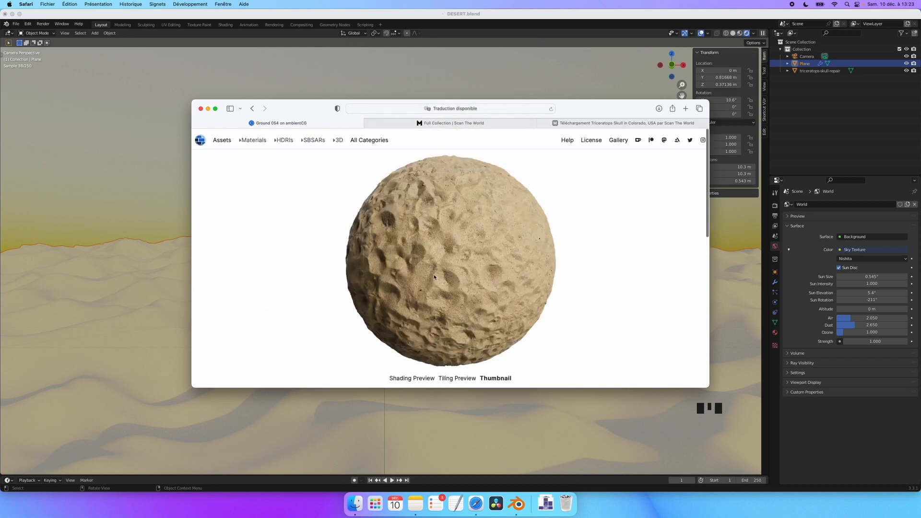
scroll(473, 277, "down", 1)
scroll(473, 277, "down", 2)
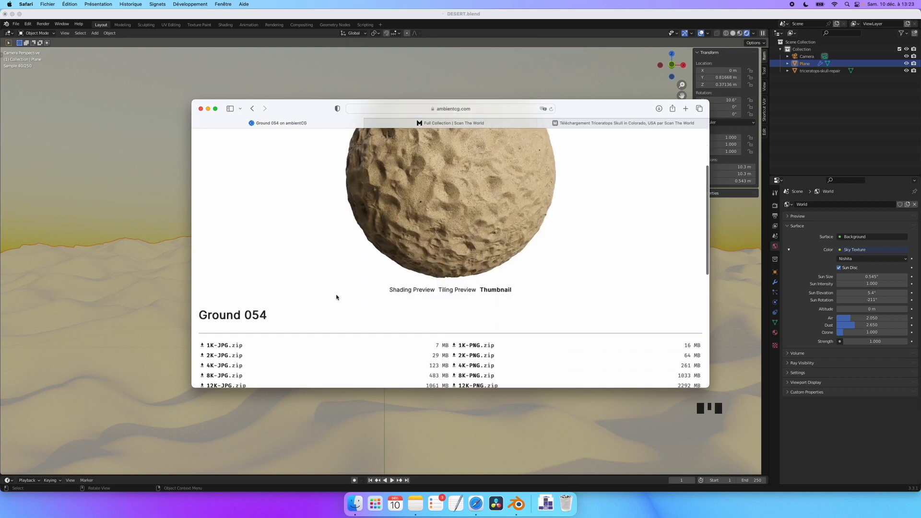
scroll(414, 271, "up", 2)
scroll(414, 274, "down", 3)
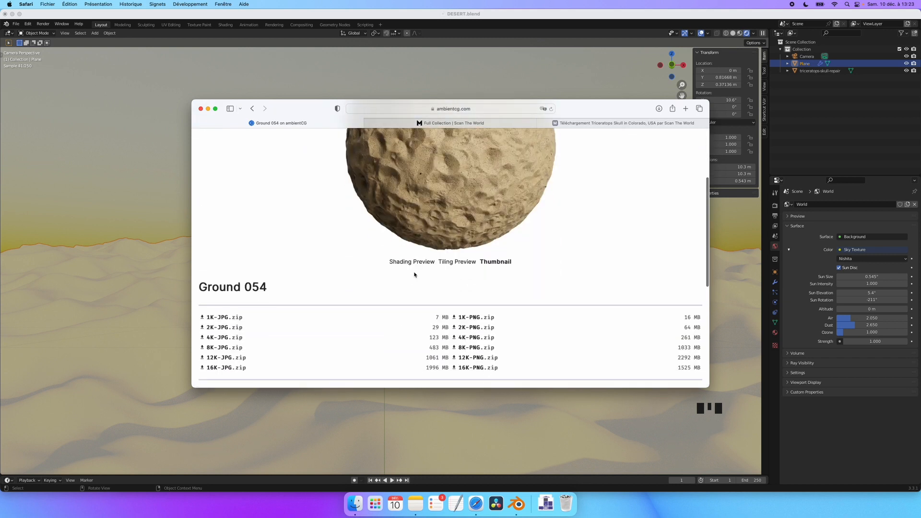
left_click(229, 338)
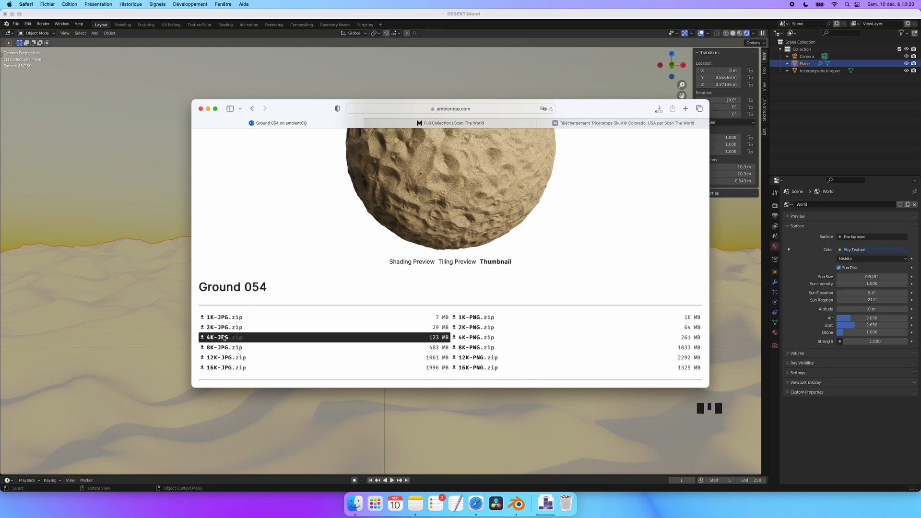
scroll(313, 255, "up", 4)
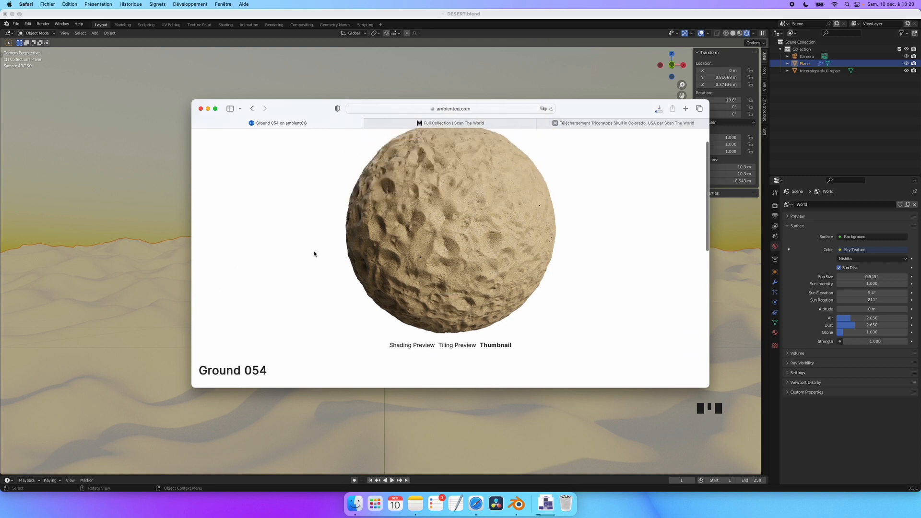
Step: Switch back to Blender and unwrap the whole dune plane with Smart UV Project at a 66° angle limit
left_click(174, 267)
left_click(502, 290)
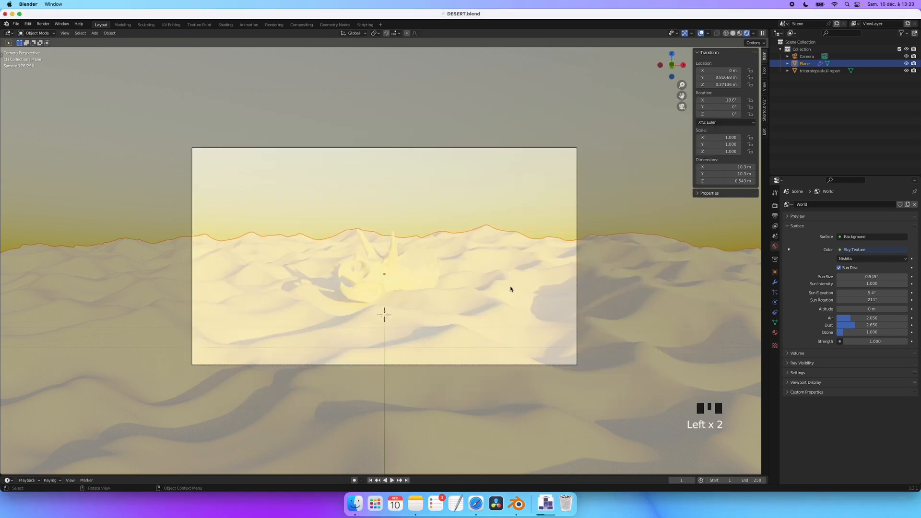
key("Tab")
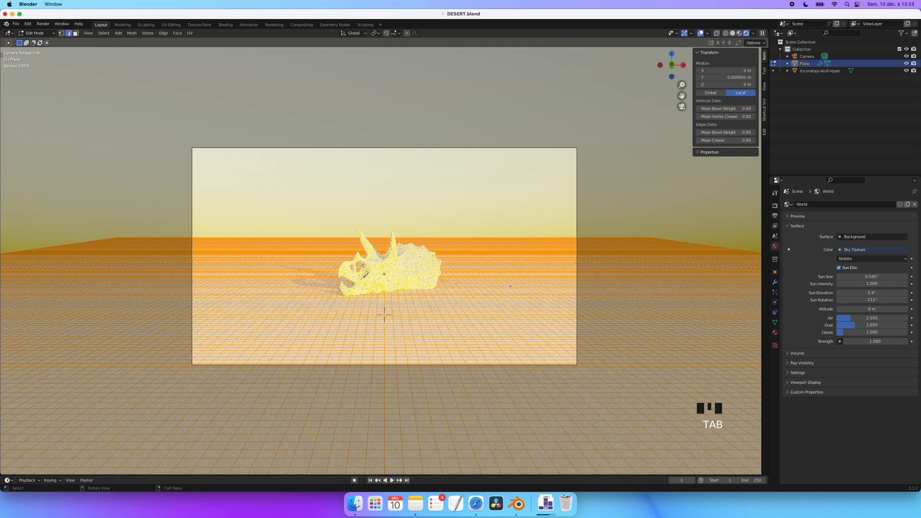
key("a")
key("u")
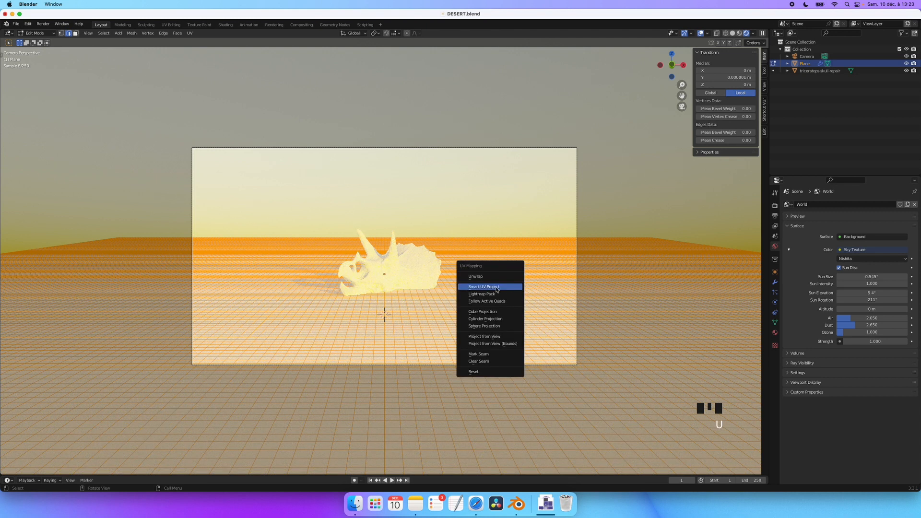
left_click(500, 287)
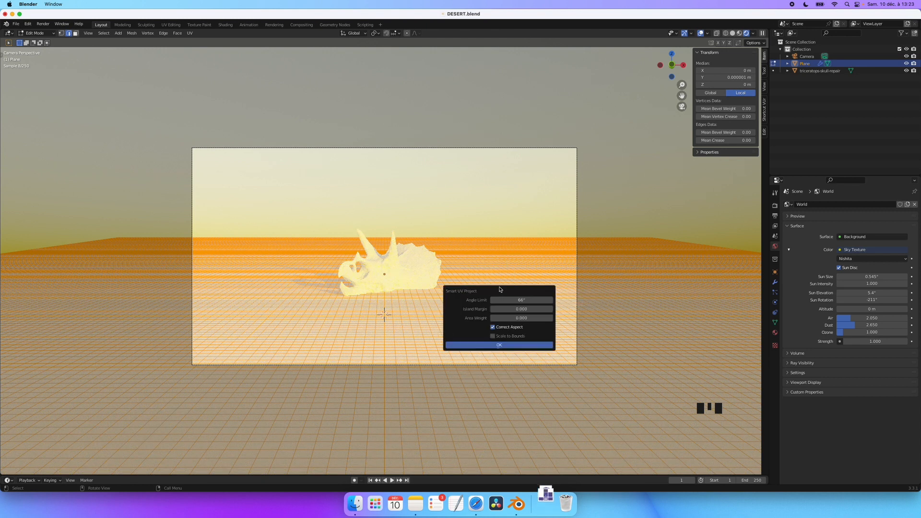
left_click(523, 346)
key("Tab")
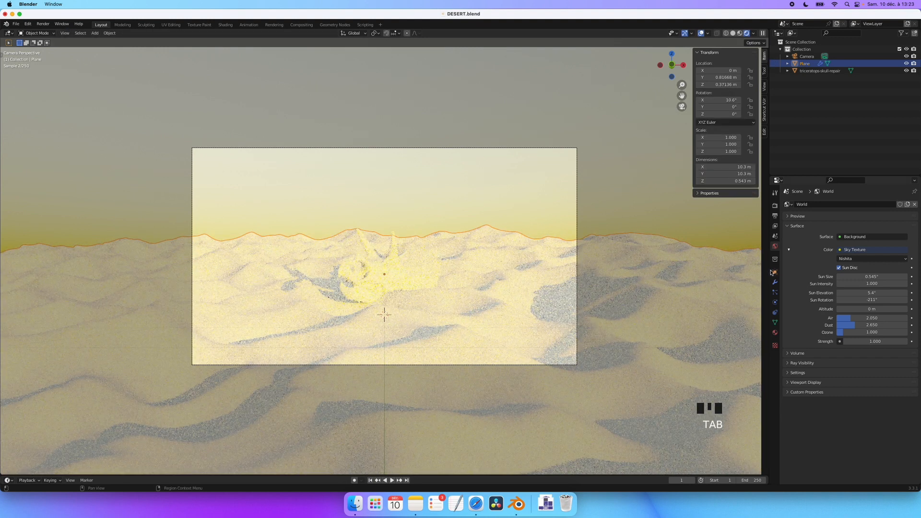
Step: Widen the properties area beside the viewport and turn it into a Shader Editor
left_click_drag(770, 261, 455, 261)
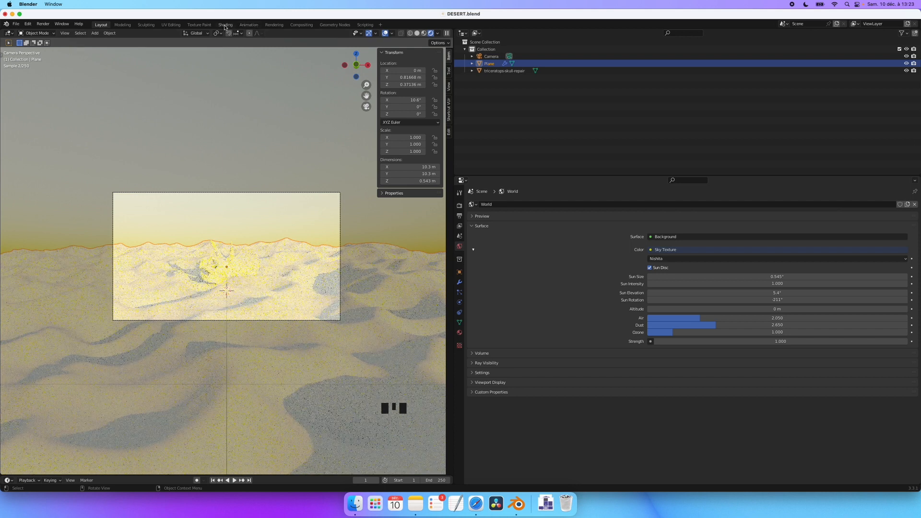
left_click(463, 181)
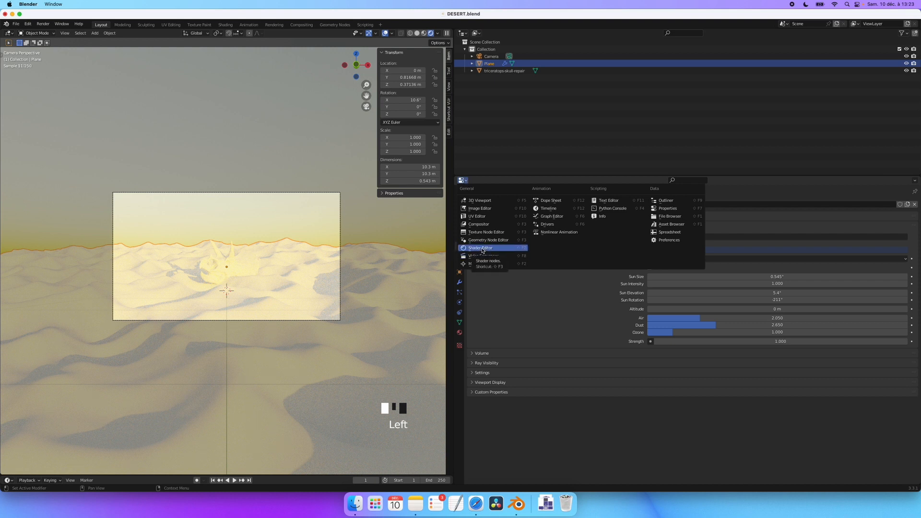
left_click(483, 249)
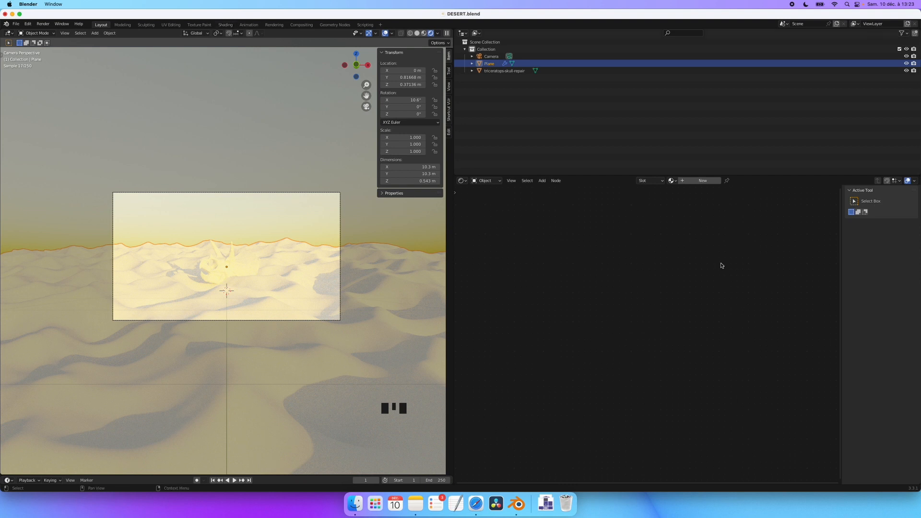
Step: Create a new material for the dune plane and space its Principled BSDF and Material Output nodes further apart
left_click(394, 307)
left_click(703, 181)
left_click(576, 241)
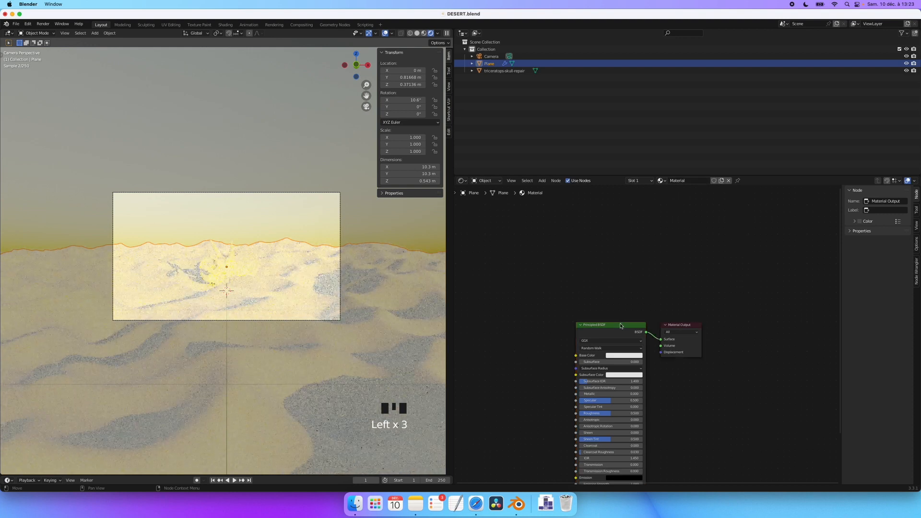
left_click_drag(621, 326, 621, 286)
left_click_drag(677, 325, 721, 294)
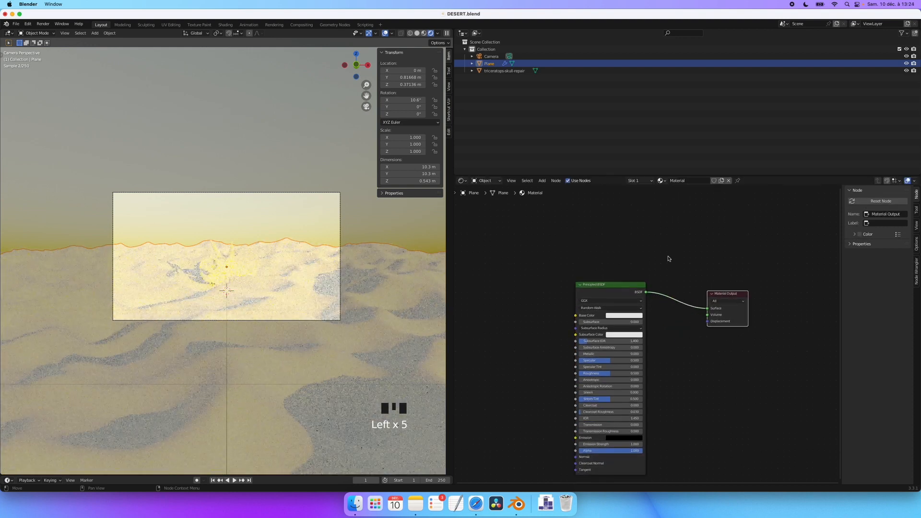
left_click(626, 244)
left_click_drag(616, 285, 628, 266)
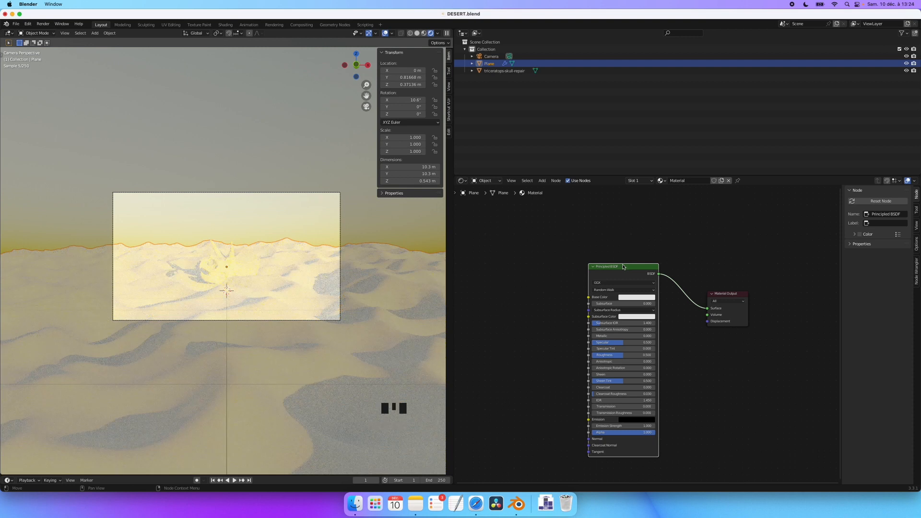
Step: Search the add-on preferences for "node" to check that Node Wrangler is enabled, and close the preferences
left_click(28, 23)
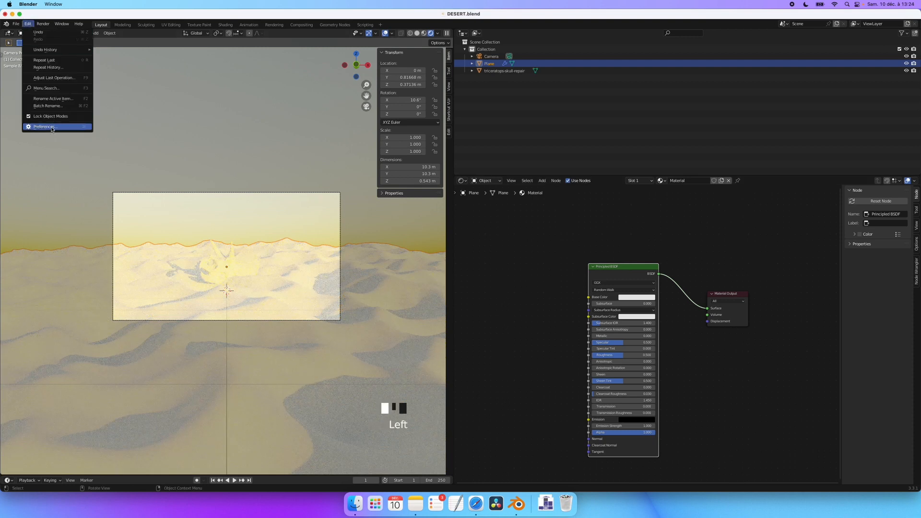
left_click(52, 127)
left_click_drag(152, 35, 277, 108)
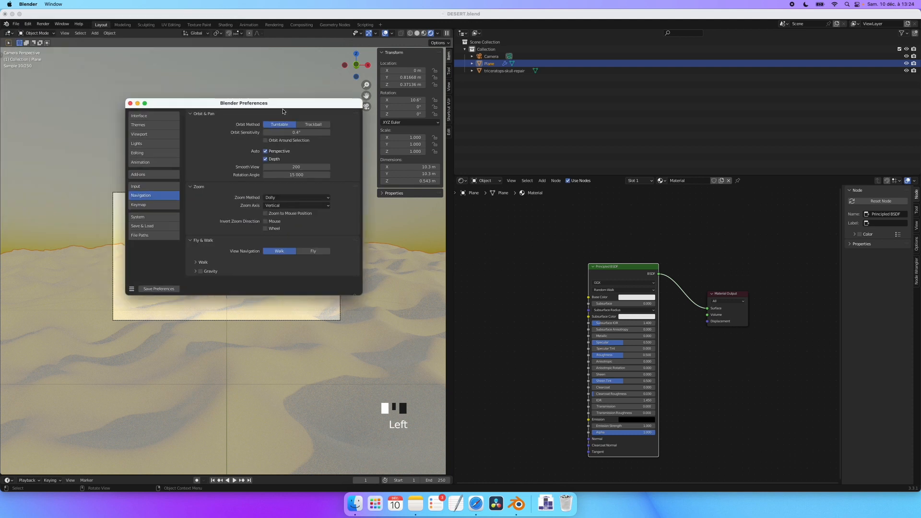
left_click(154, 174)
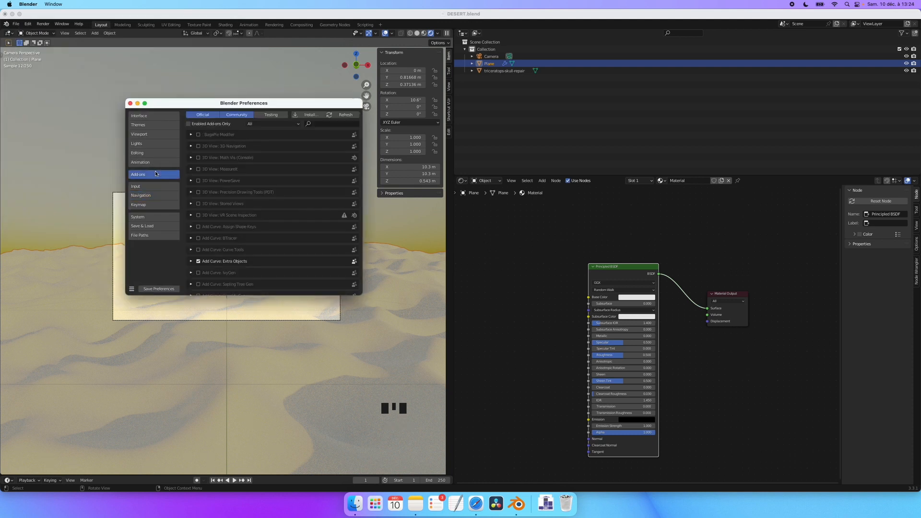
left_click(331, 124)
type("nide")
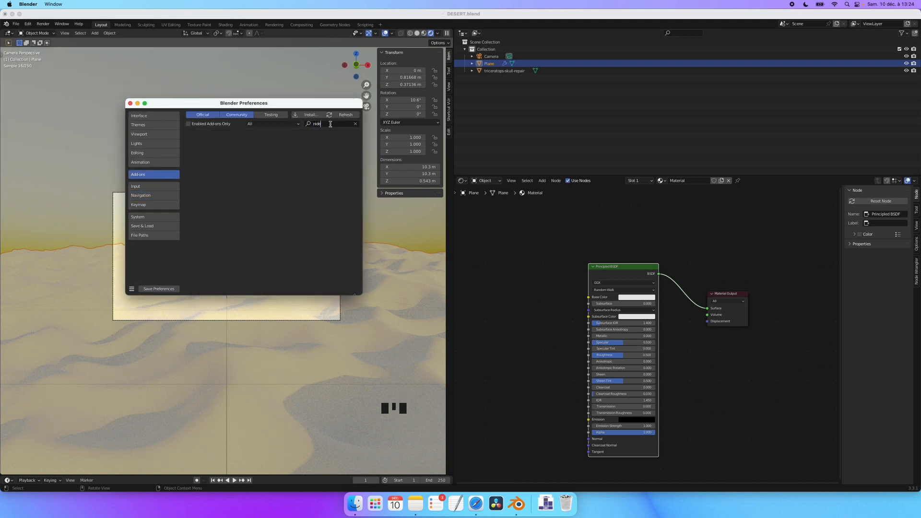
key("BackSpace")
key("BackSpace")
key("BackSpace")
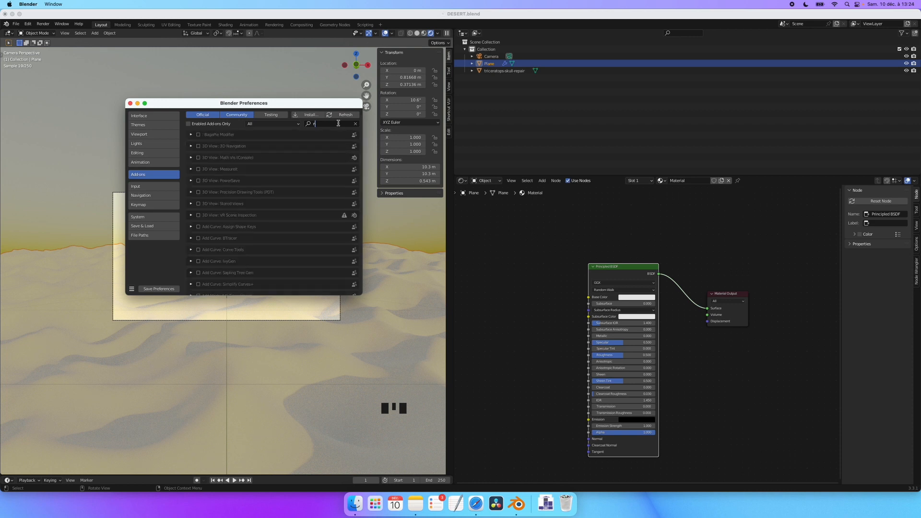
type("ode")
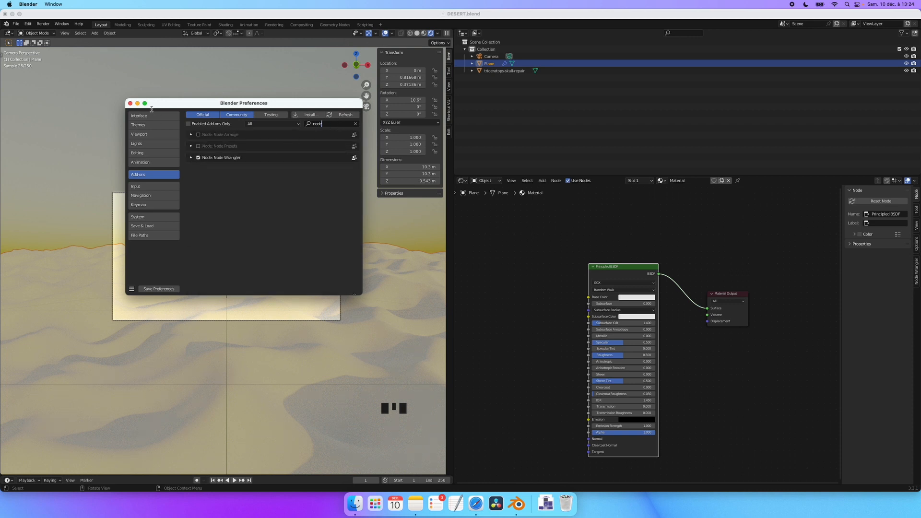
left_click(130, 103)
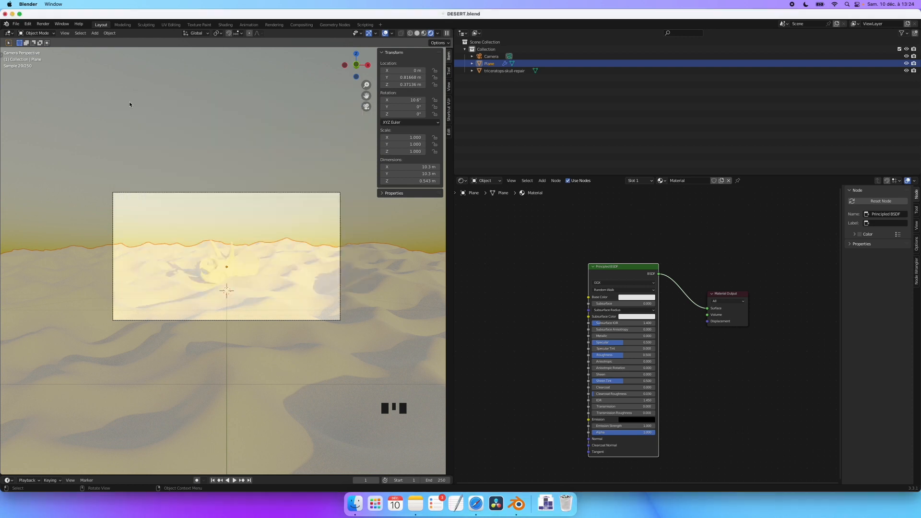
Step: Run Principled Texture Setup on the Principled BSDF node with all files from the Ground054_4K-JPG folder in Downloads
scroll(542, 330, "up", 3)
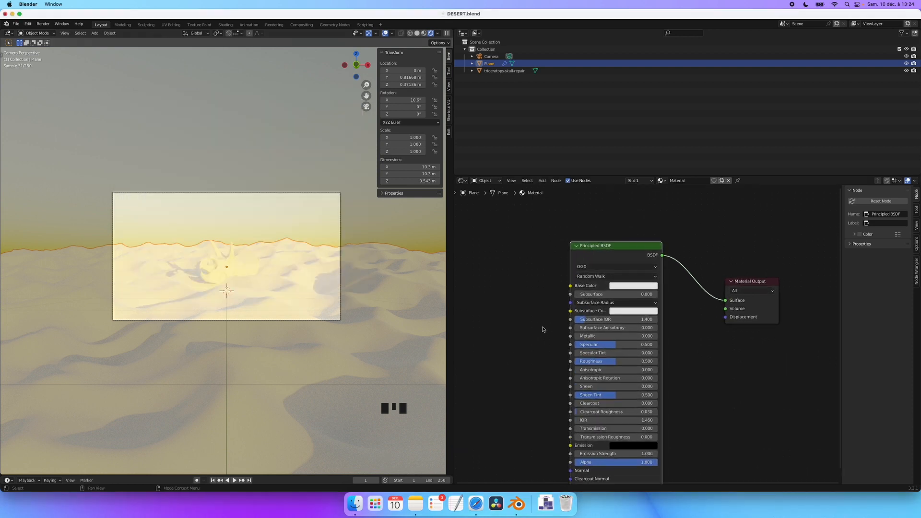
scroll(543, 330, "left", 2)
left_click(543, 330)
left_click(657, 243)
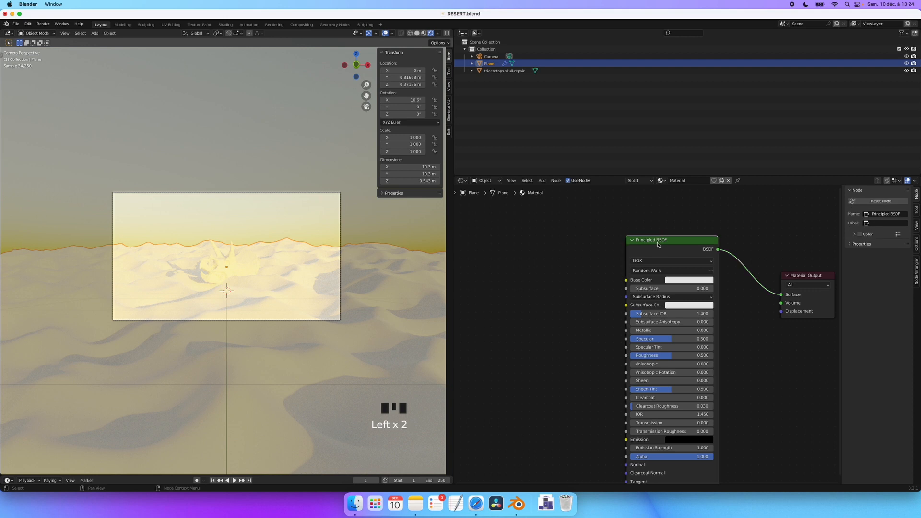
left_click(665, 231)
left_click(526, 268)
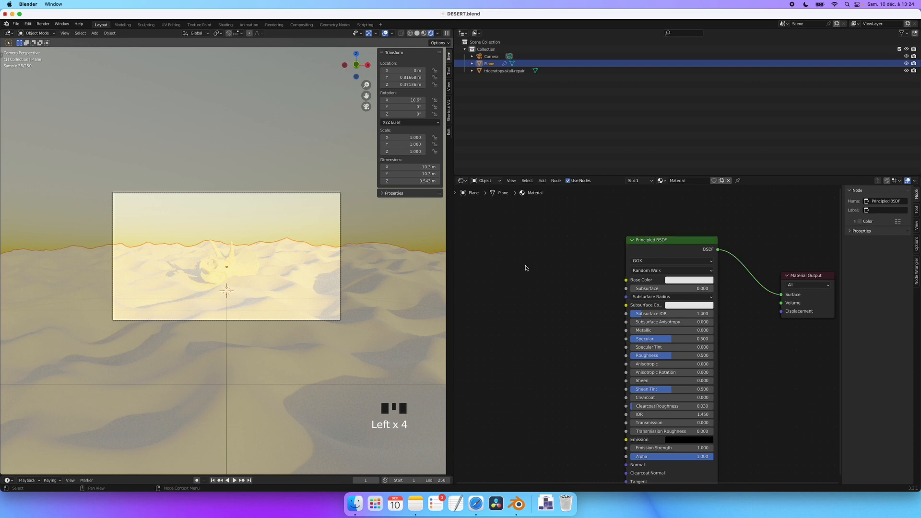
left_click(674, 240)
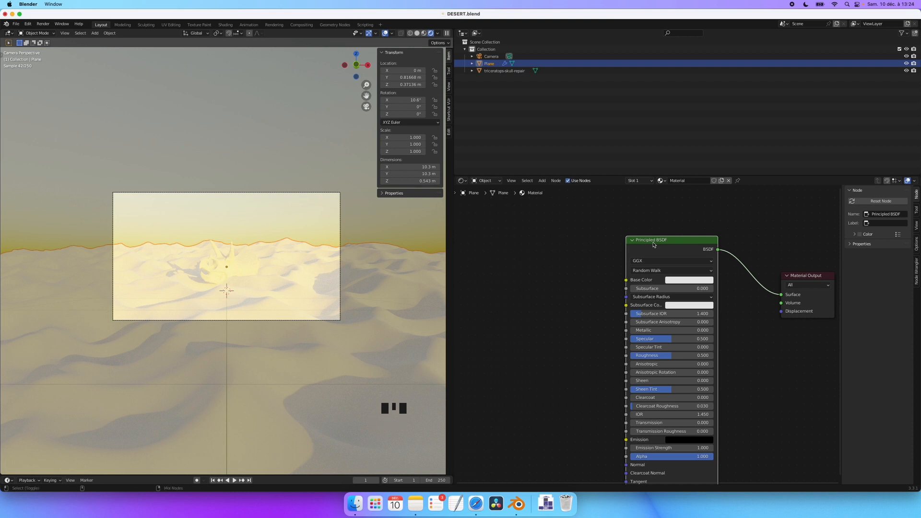
key("ctrl+shift+t")
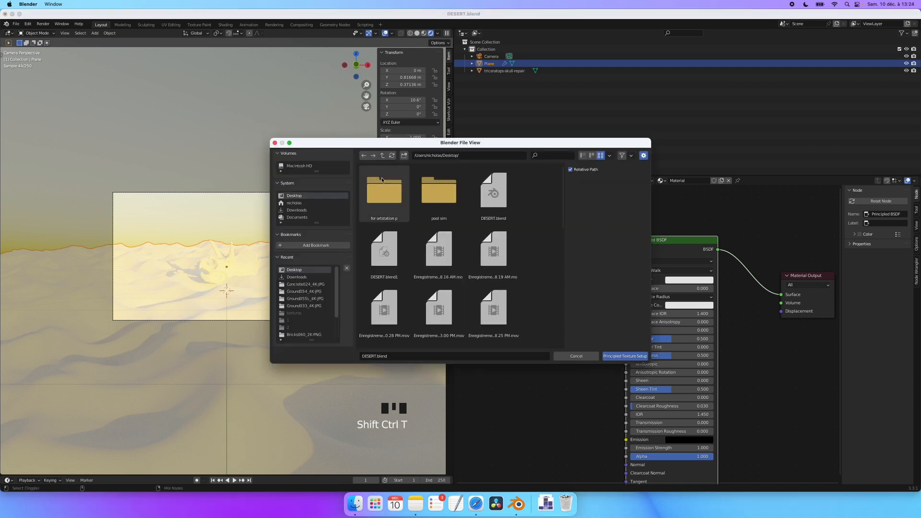
left_click(297, 210)
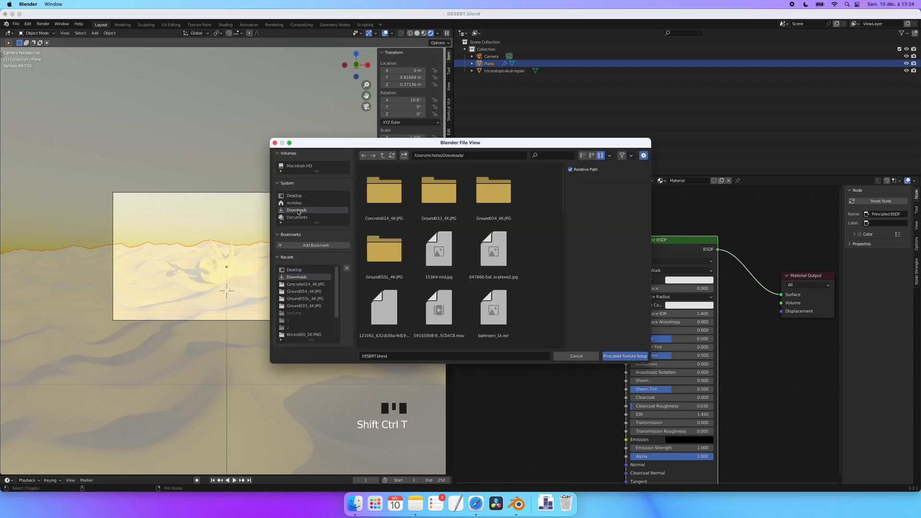
left_click(387, 199)
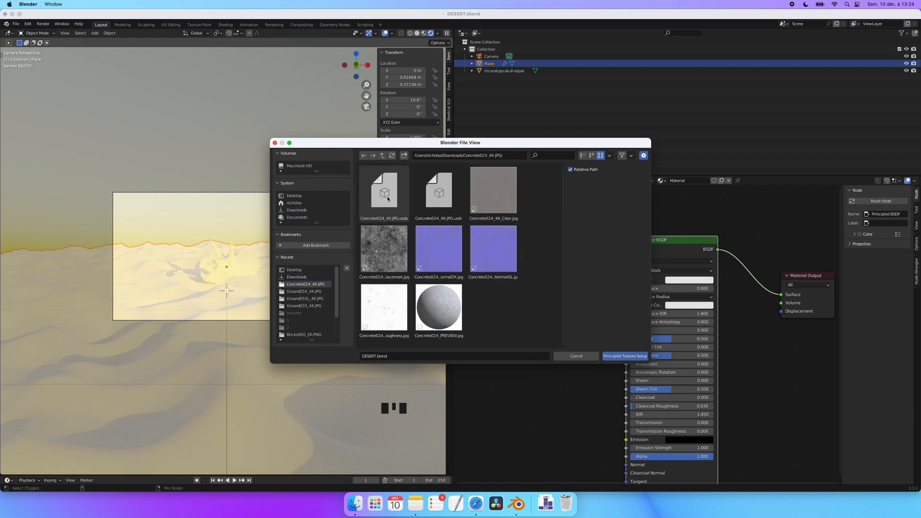
left_click(364, 156)
left_click(493, 191)
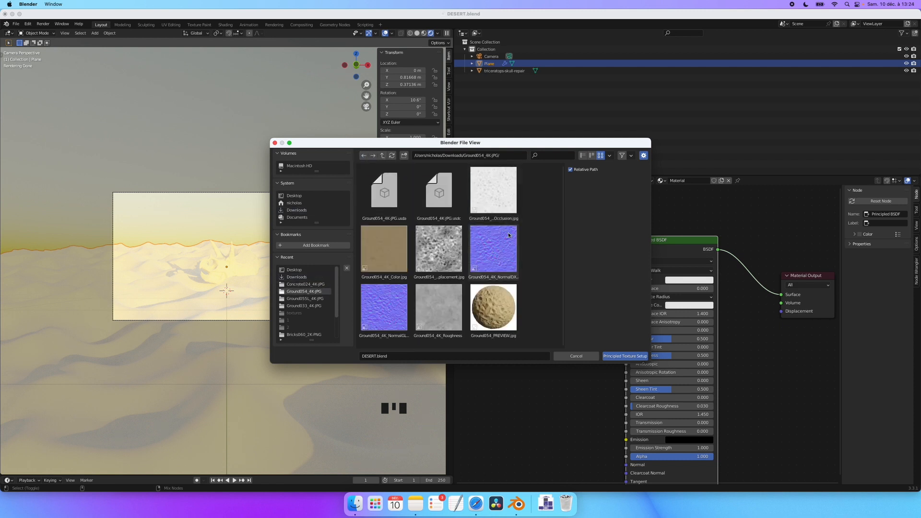
key("a")
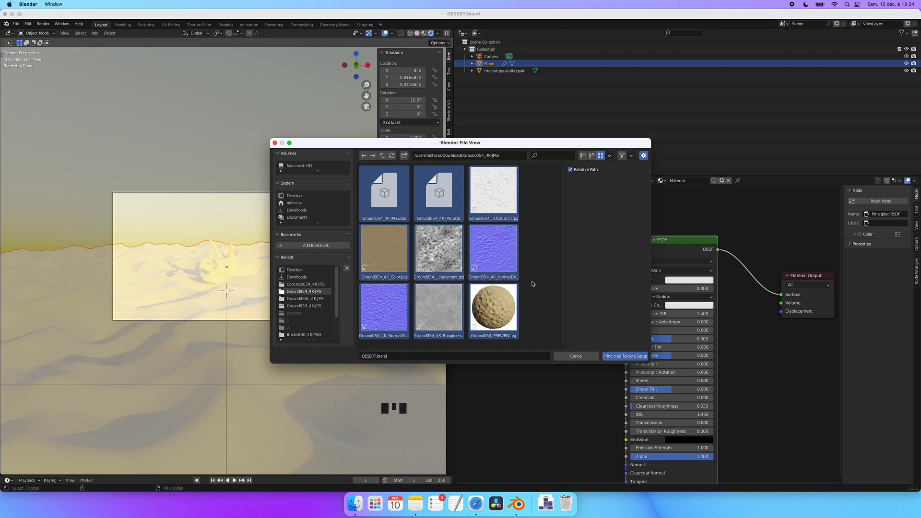
left_click(625, 356)
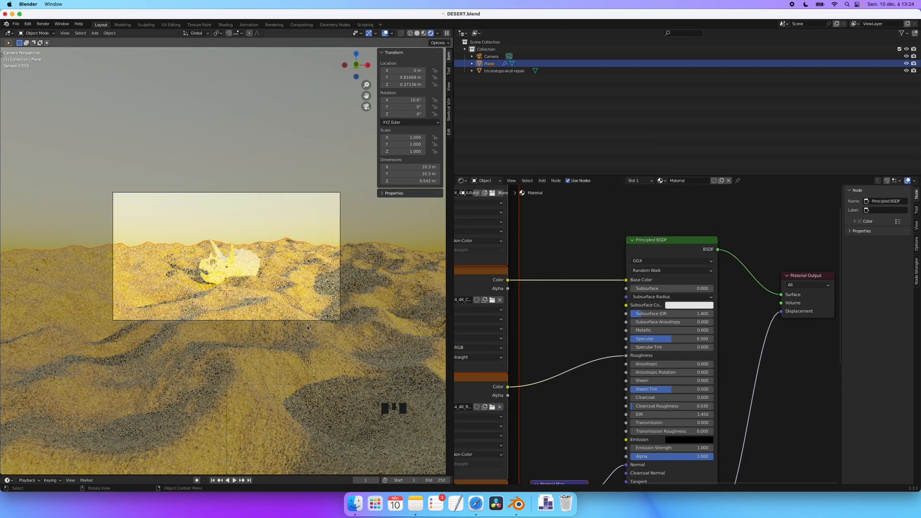
Step: Insert a MixRGB node on the link between the Base Color texture and the Principled BSDF's Base Color input
scroll(269, 283, "up", 4)
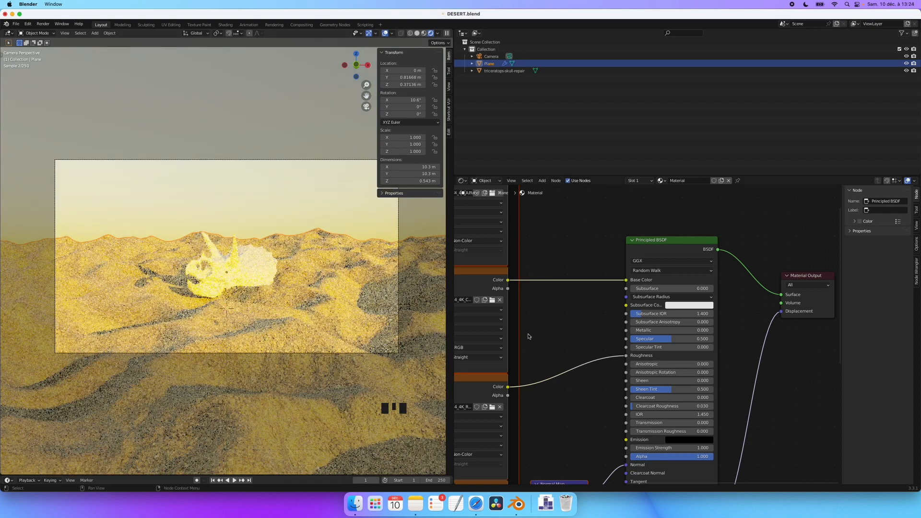
scroll(531, 334, "left", 5)
scroll(464, 298, "up", 2)
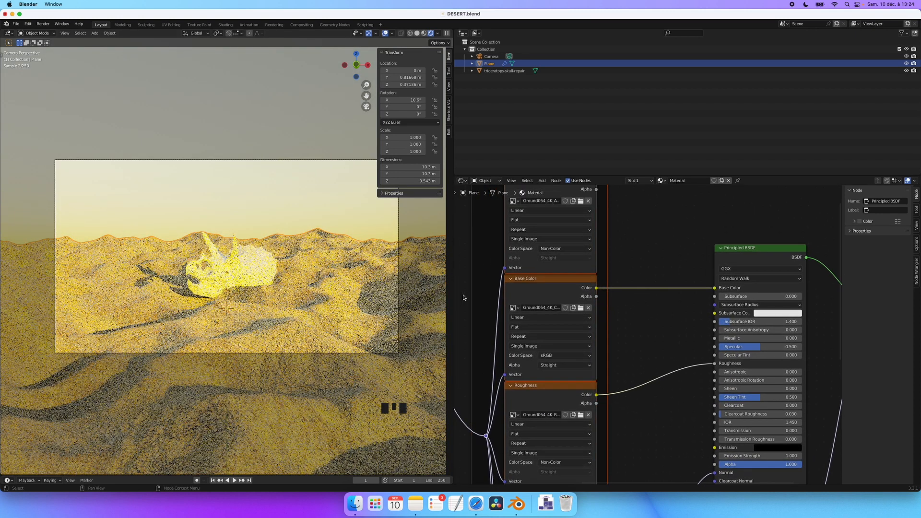
left_click(321, 268)
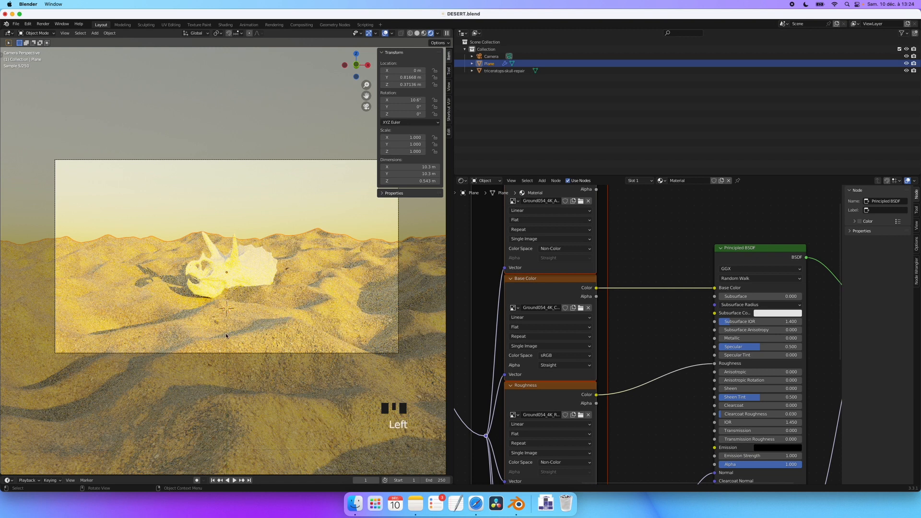
scroll(618, 356, "right", 4)
scroll(618, 356, "up", 2)
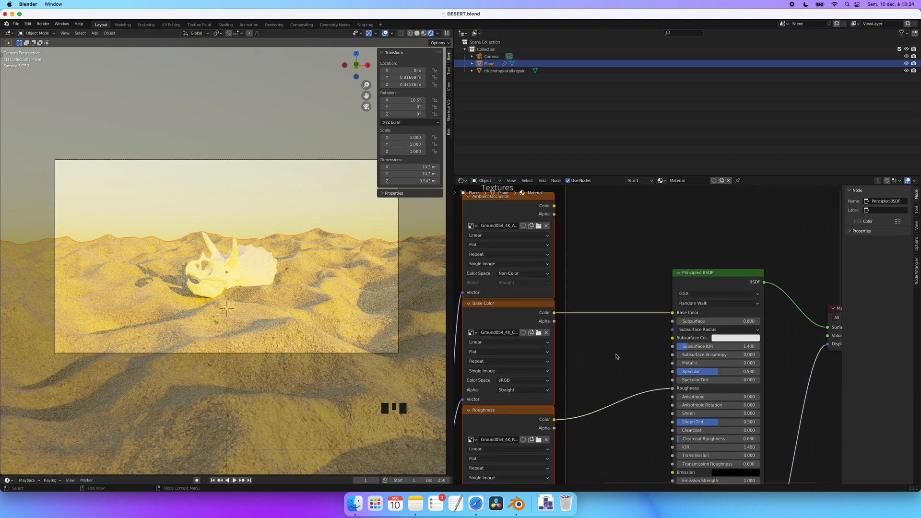
key("shift+a")
left_click(594, 337)
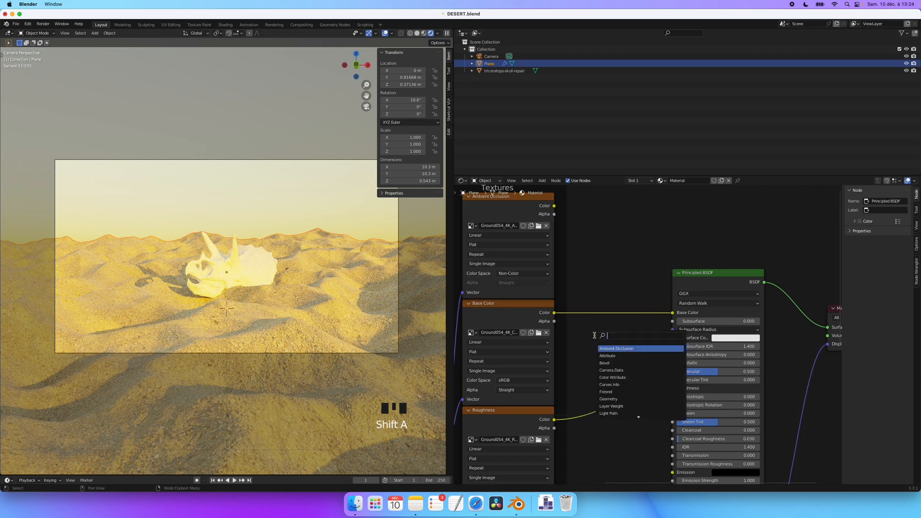
type("mix")
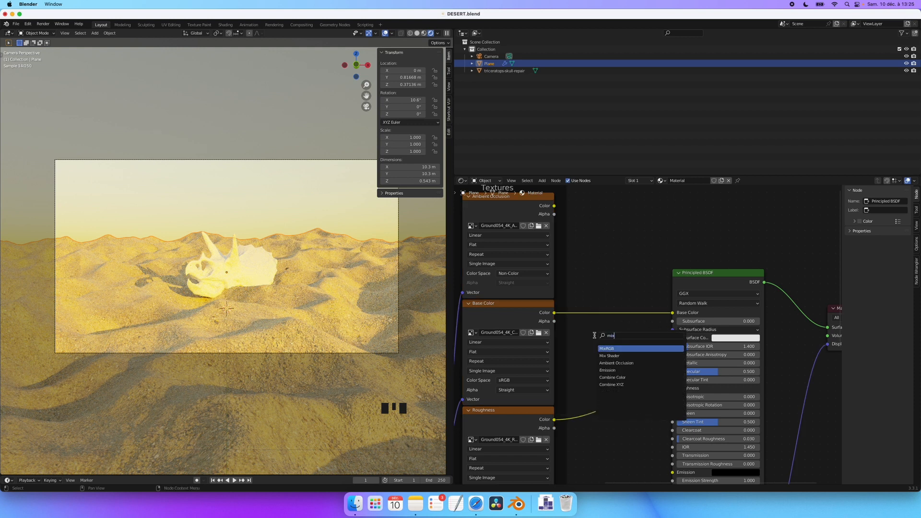
left_click(604, 349)
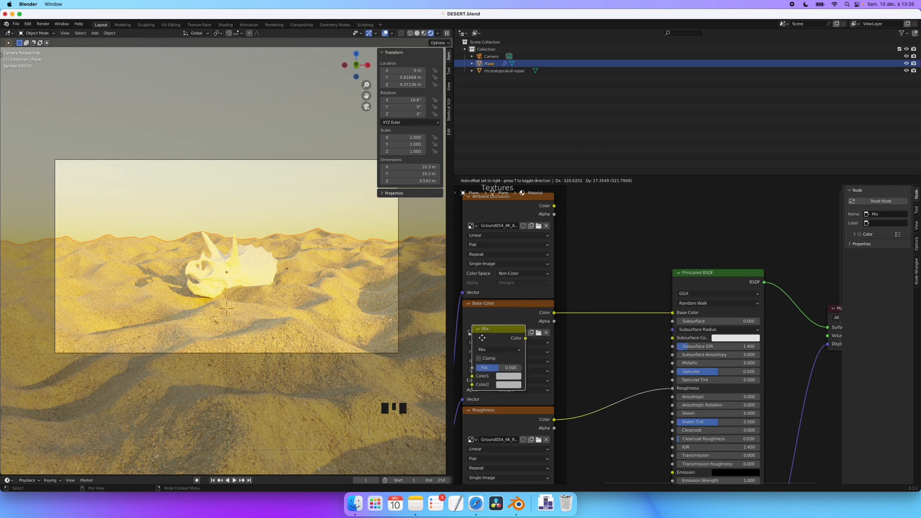
left_click(600, 306)
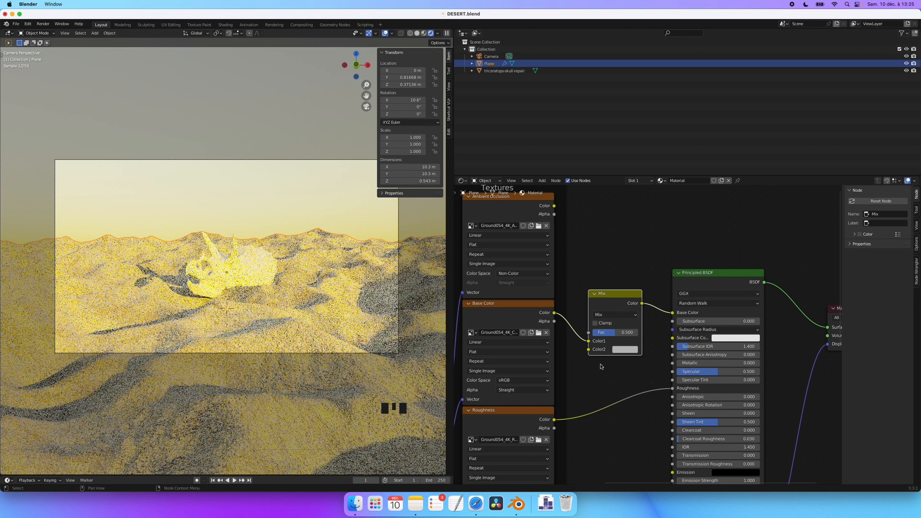
left_click(504, 312)
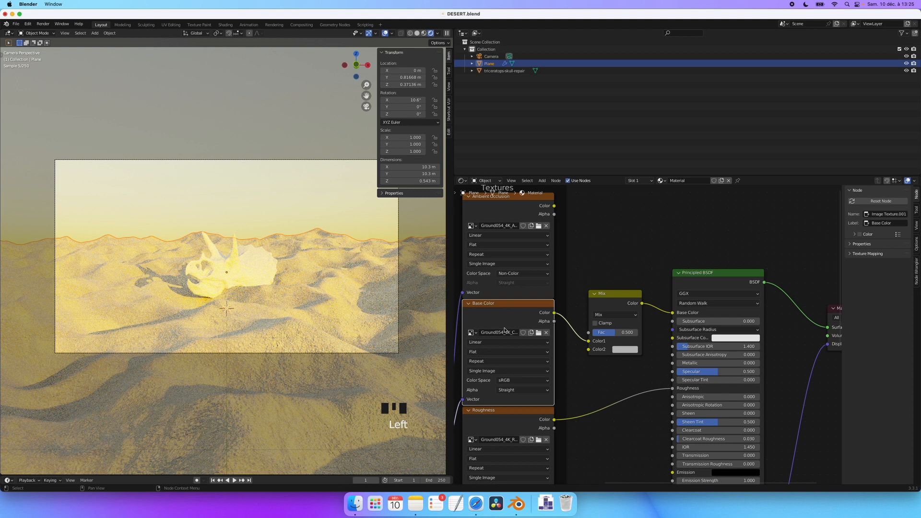
left_click_drag(613, 298, 621, 297)
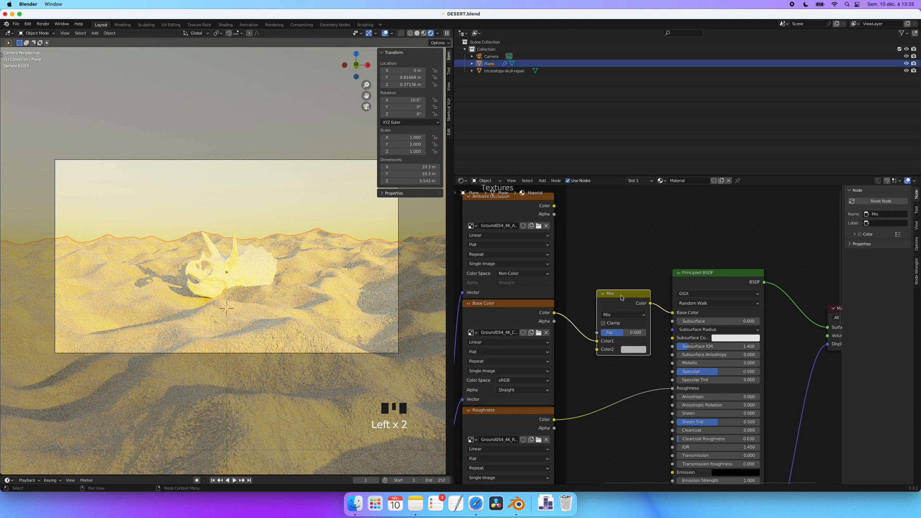
Step: Add an RGB node below the Mix node and connect its Color output to the Mix node's Color2 input
key("shift+a")
left_click(581, 368)
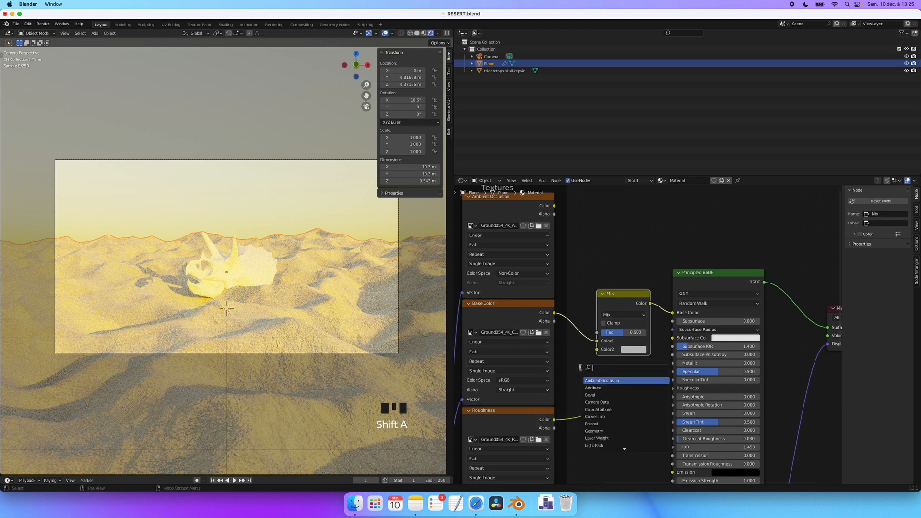
type("rg")
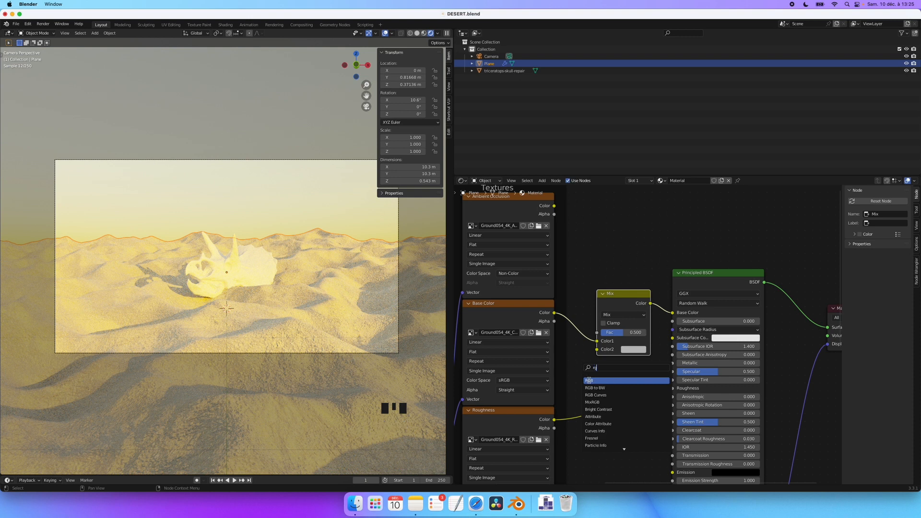
left_click(588, 381)
left_click(568, 331)
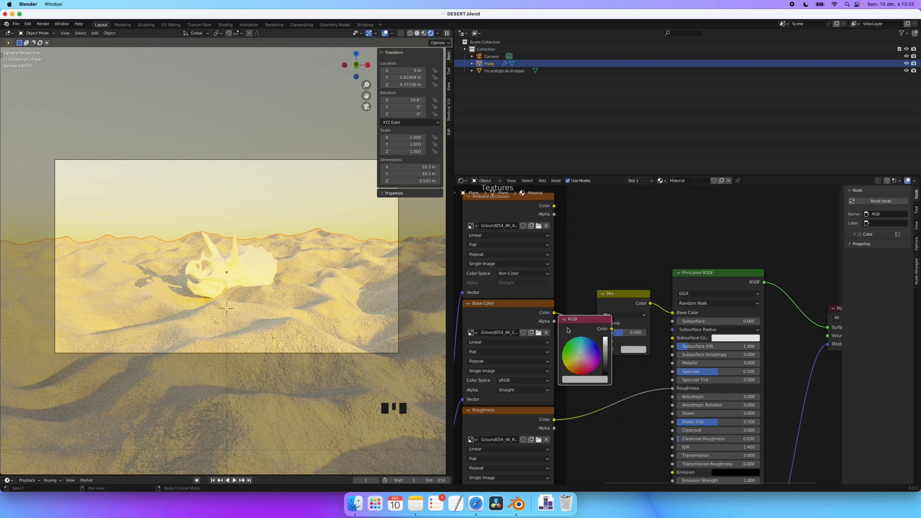
mouse_move(581, 325)
left_mouse_down()
mouse_move(588, 330)
mouse_move(581, 337)
left_mouse_up()
left_click_drag(631, 281, 639, 244)
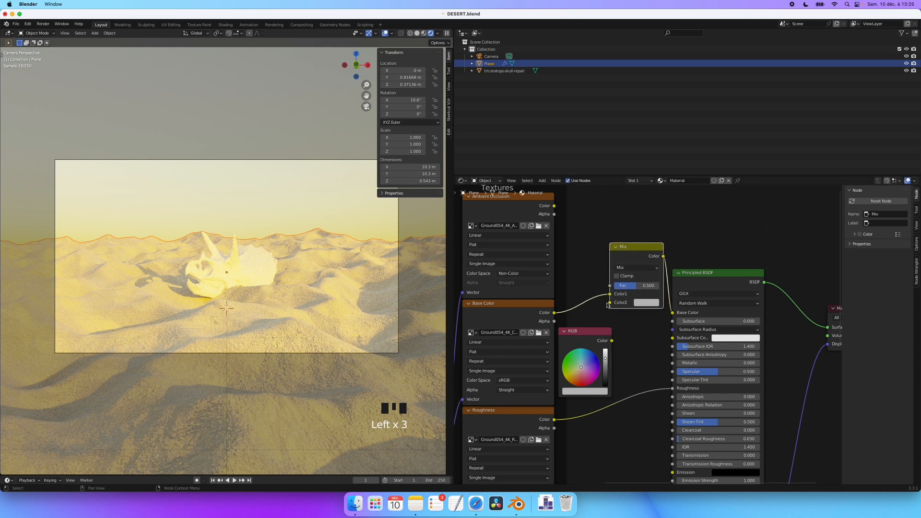
left_click_drag(611, 304, 577, 345)
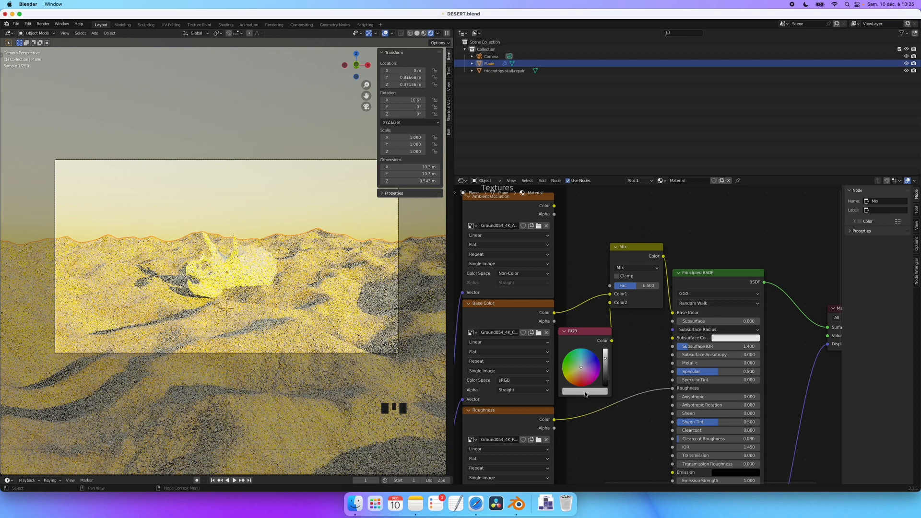
Step: Set the RGB node's color to a slightly darkened orange
left_click_drag(605, 358, 605, 351)
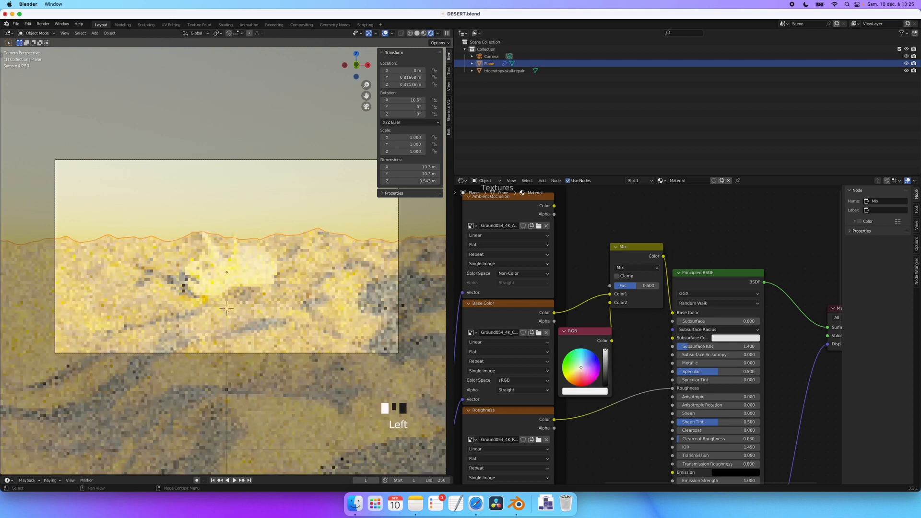
left_click(582, 392)
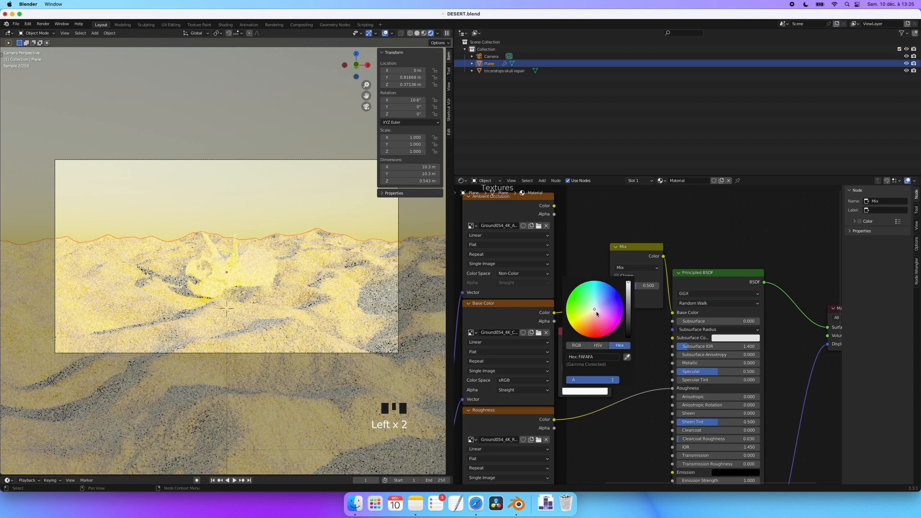
left_click_drag(595, 309, 583, 326)
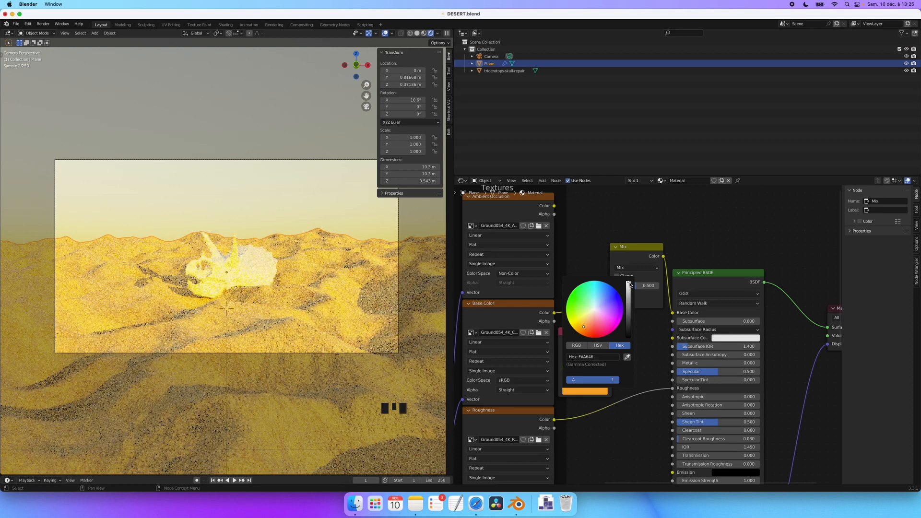
left_click_drag(628, 282, 628, 290)
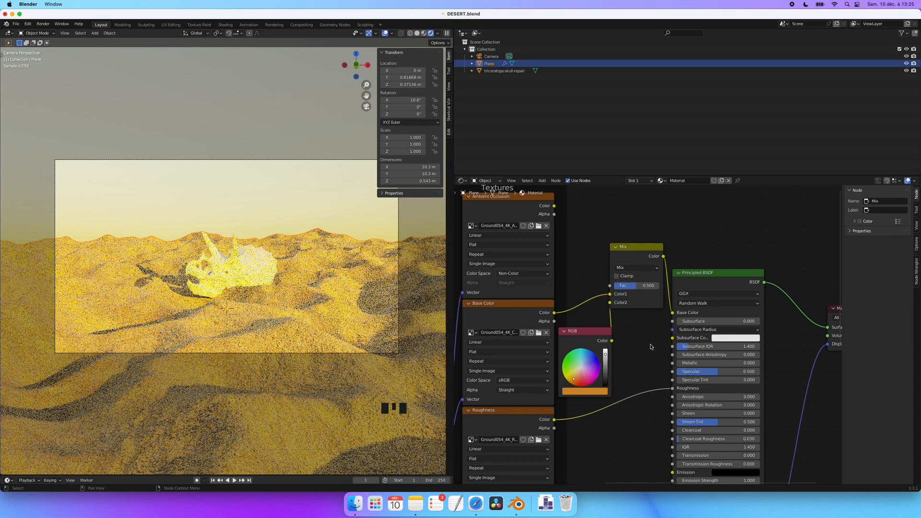
Step: Try the Mix node's factor at 0 and 1, set it to 0.4, and save the file
left_click_drag(643, 286, 614, 287)
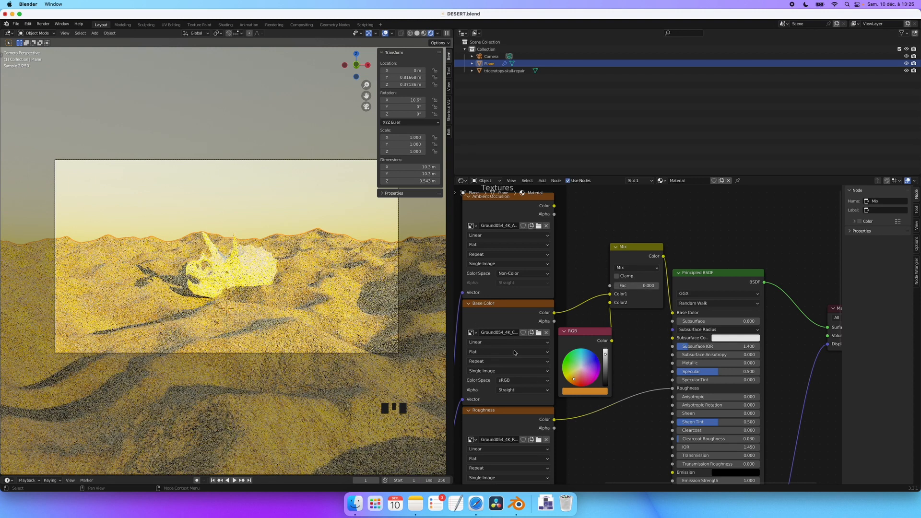
left_click_drag(645, 285, 663, 285)
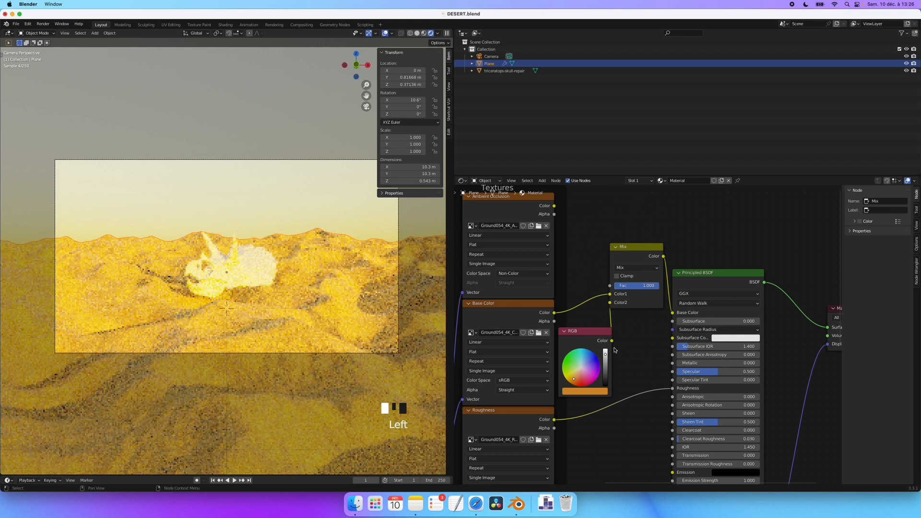
left_click(591, 334)
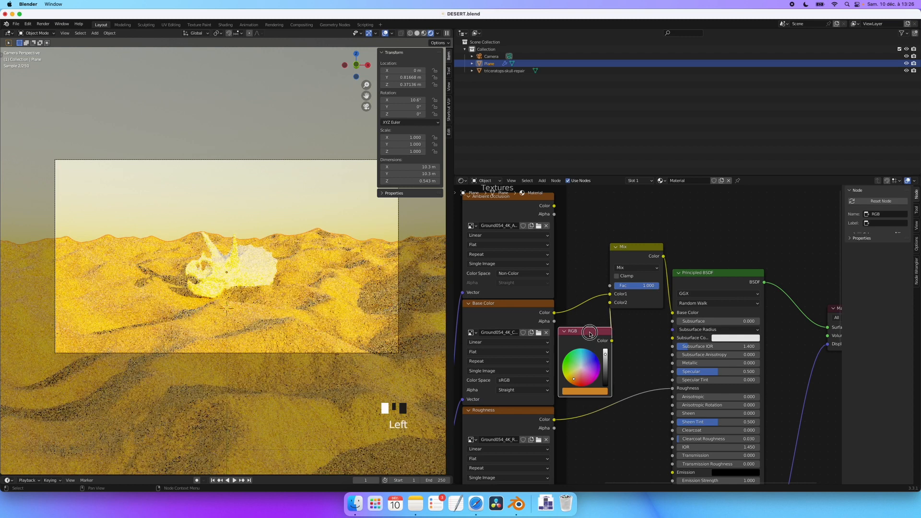
double_click(649, 286)
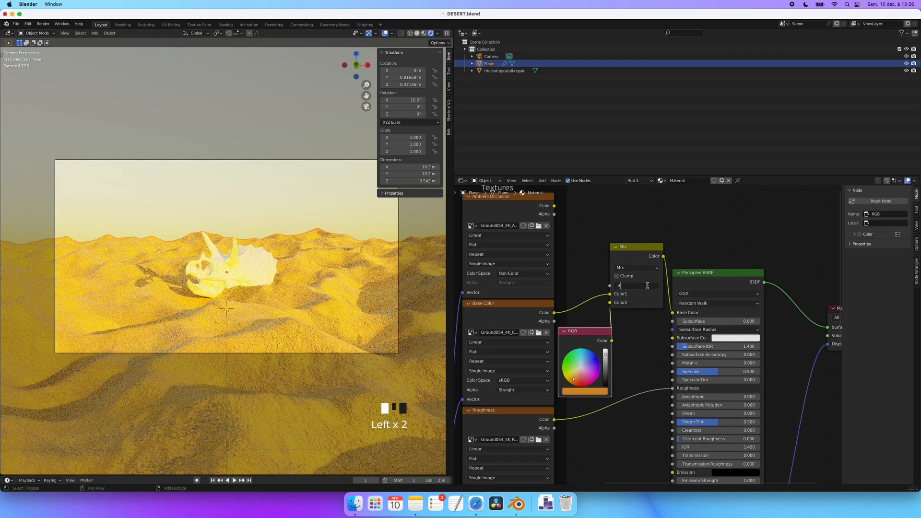
key("Return")
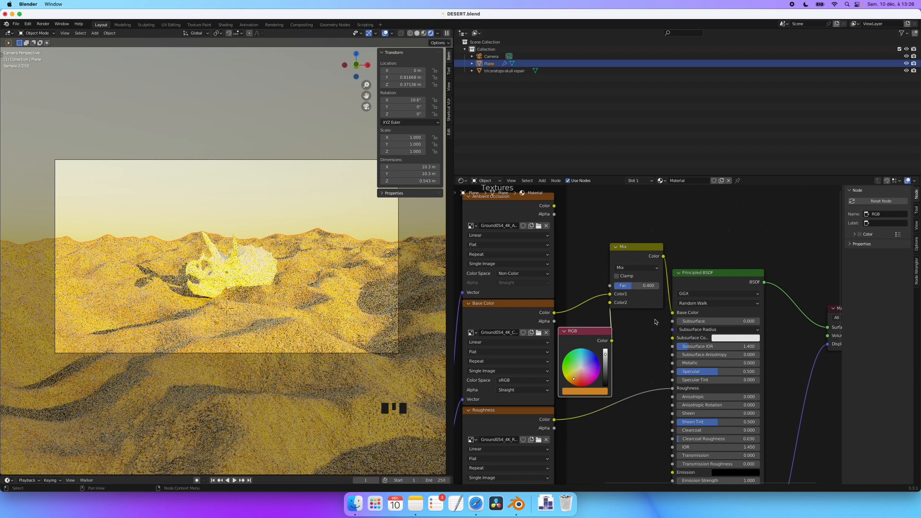
key("super+s")
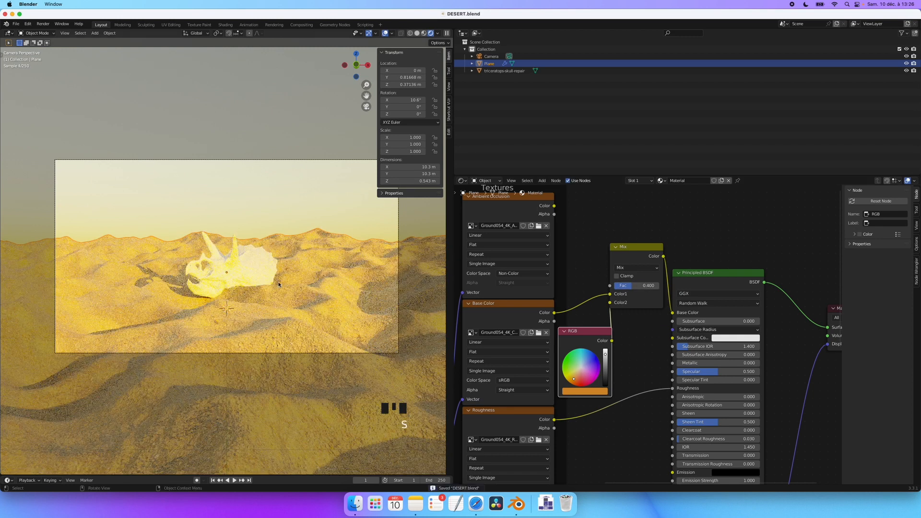
Step: Create a new material for the triceratops skull and darken its Base Color to a light grey
left_click(254, 268)
scroll(254, 269, "up", 5)
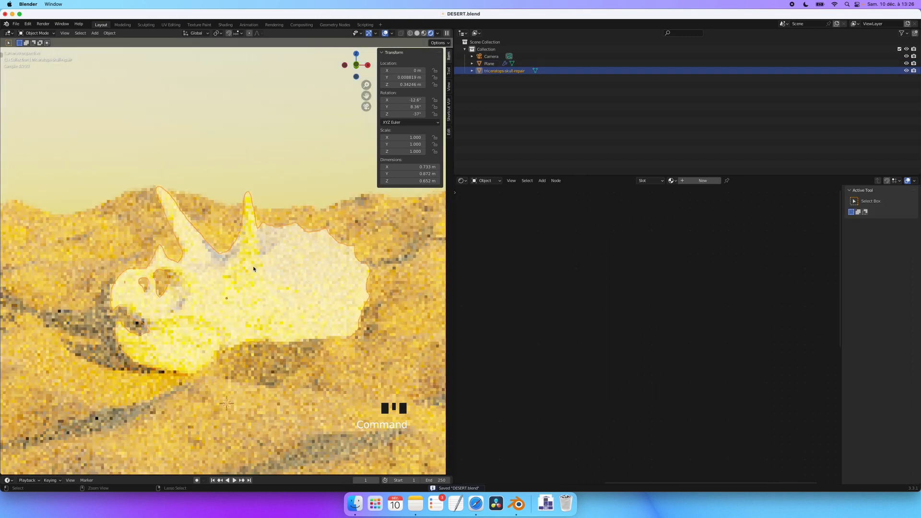
scroll(256, 267, "down", 5)
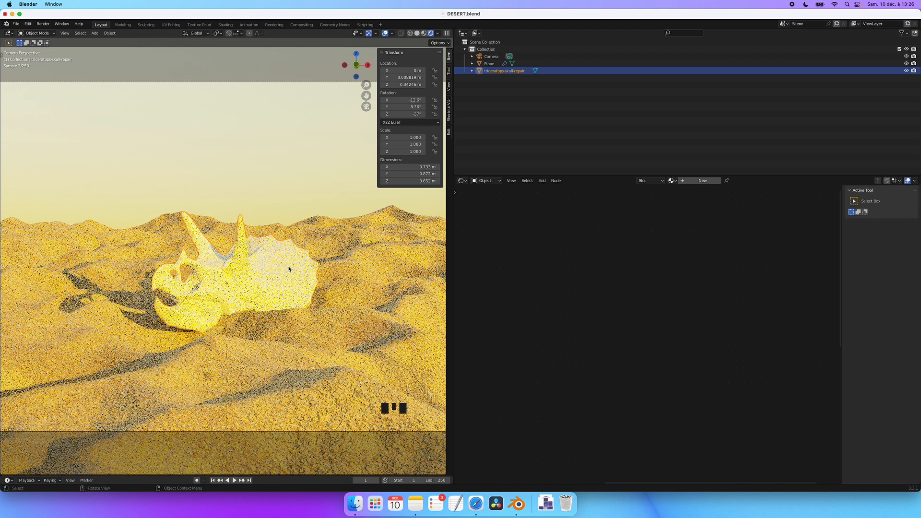
left_click(705, 181)
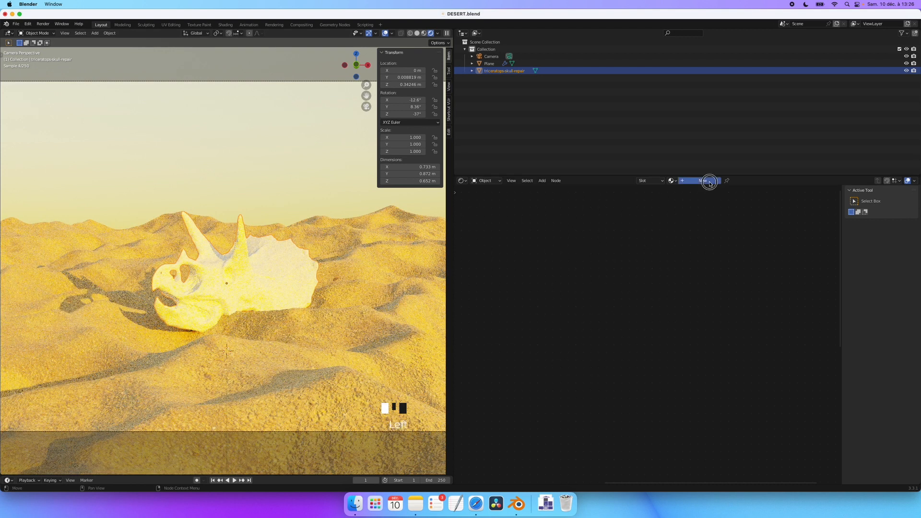
scroll(646, 303, "down", 4)
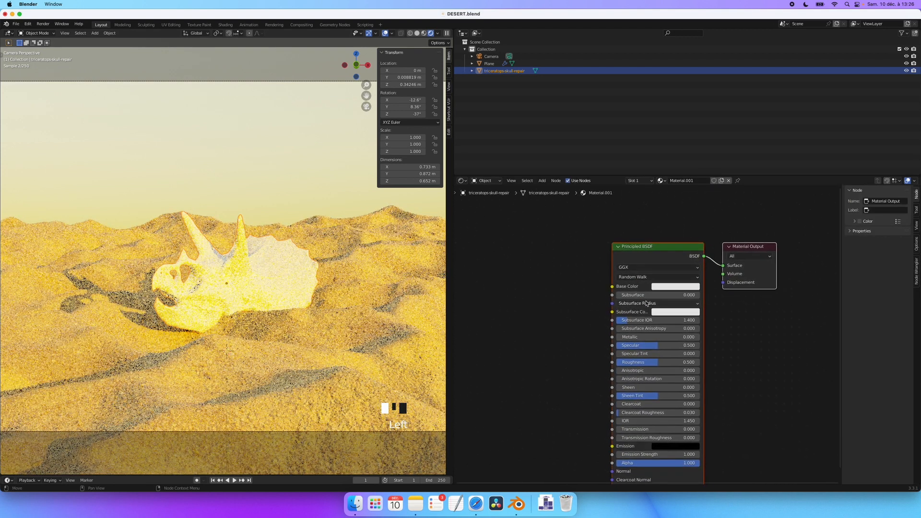
left_click(662, 283)
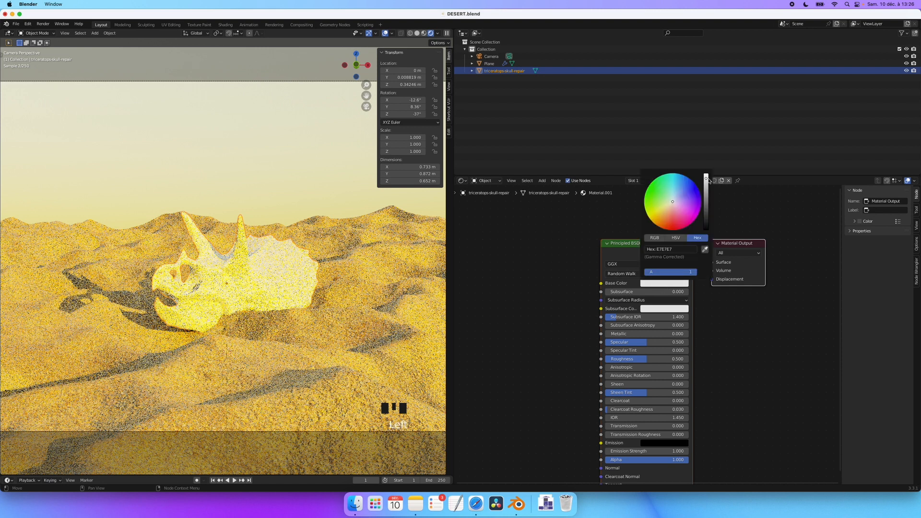
mouse_move(709, 181)
left_mouse_down()
mouse_move(707, 195)
mouse_move(707, 186)
left_mouse_up()
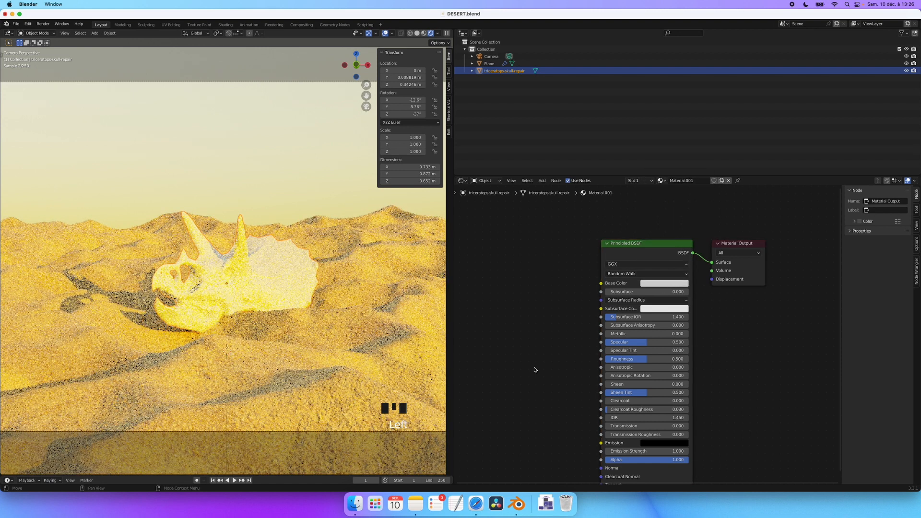
Step: Switch to Safari, return to the ambientCG search results, and search for "plaster"
left_click(475, 502)
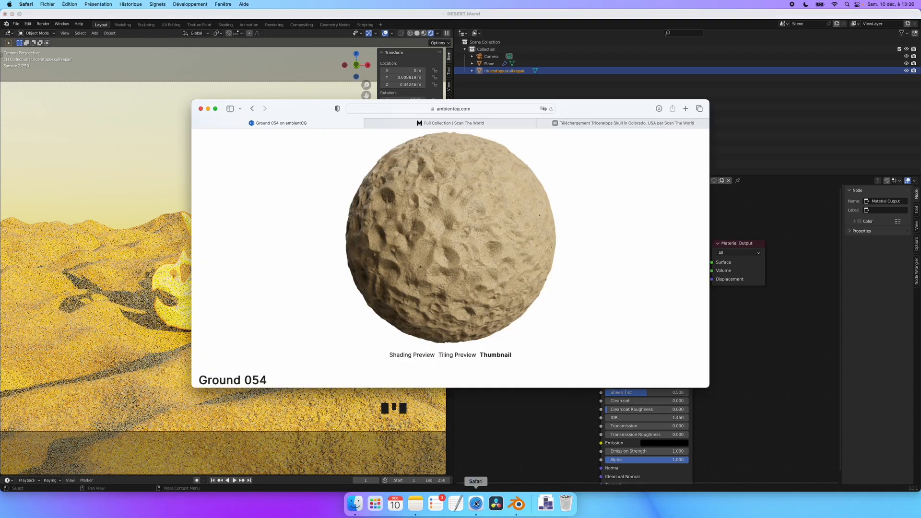
scroll(324, 167, "left", 4)
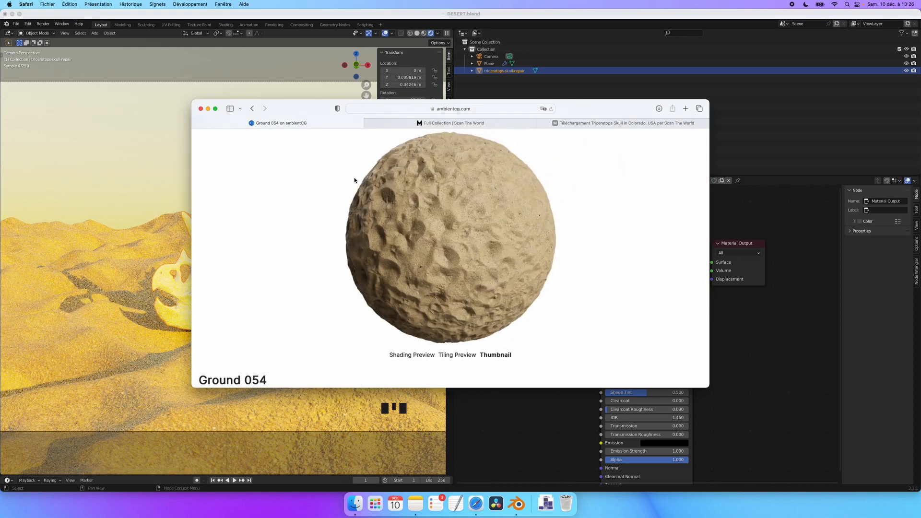
scroll(354, 177, "left", 3)
left_click(252, 109)
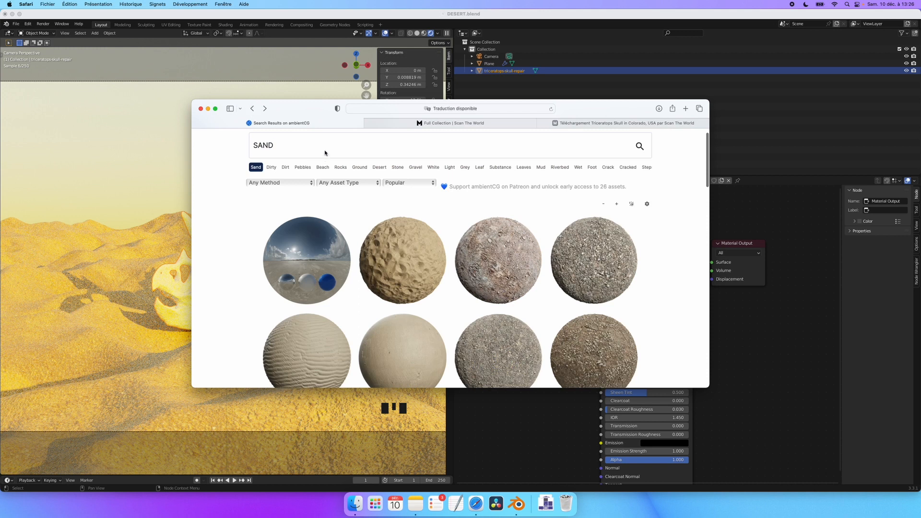
key("BackSpace")
key("BackSpace")
key("BackSpace")
key("BackSpace")
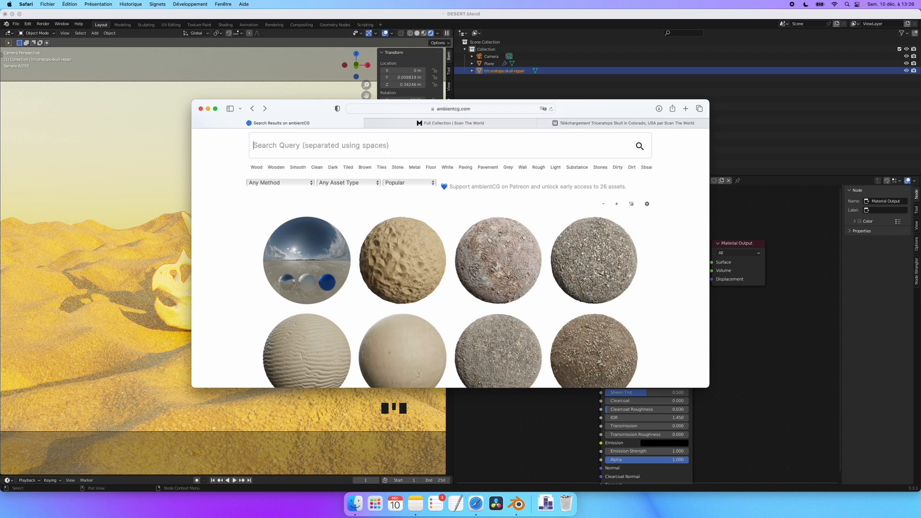
type("plaster")
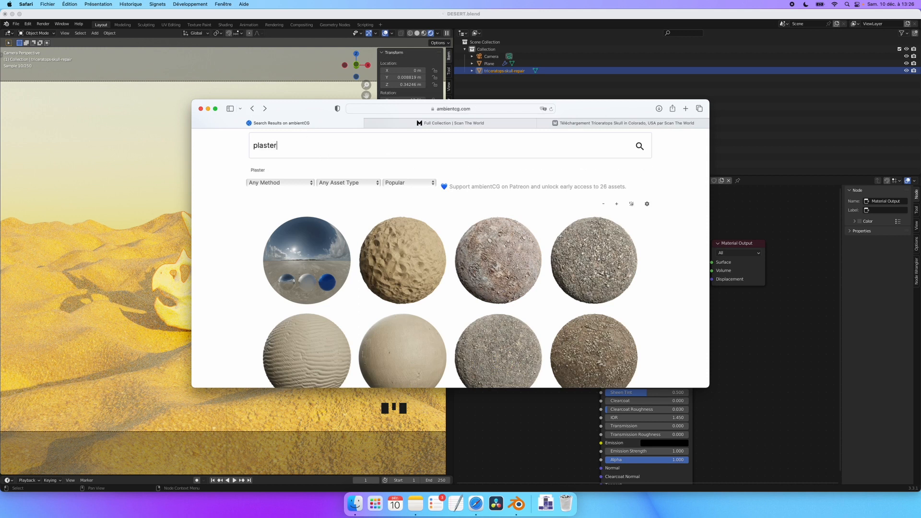
key("Return")
Step: Open the Concrete 024 material from the plaster results and view its download options
scroll(445, 270, "down", 2)
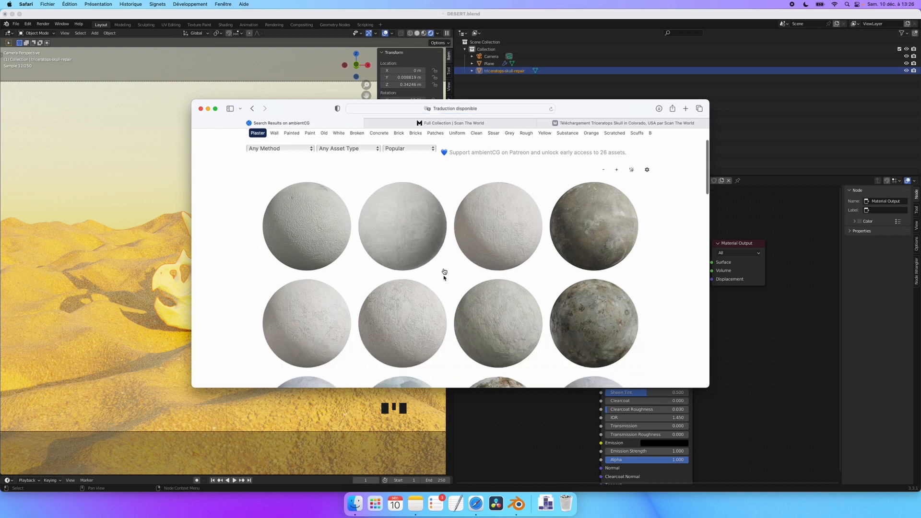
scroll(500, 240, "down", 8)
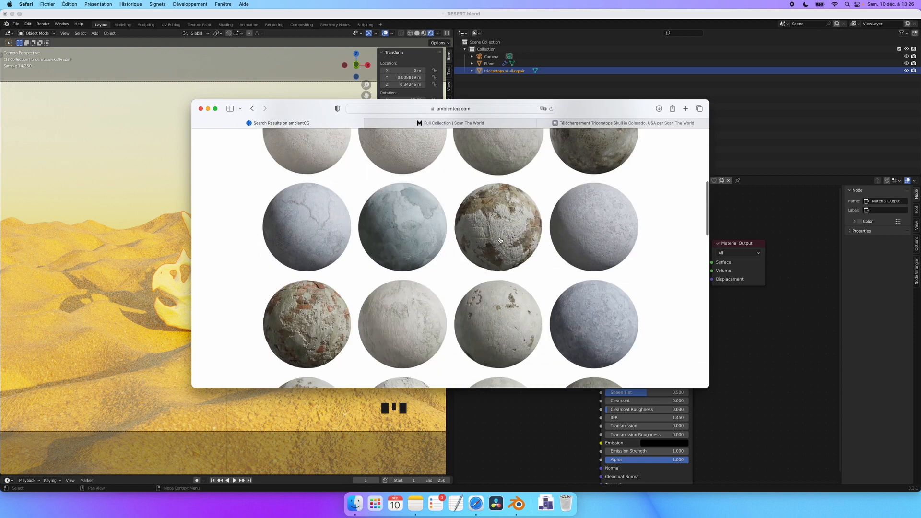
left_click(606, 214)
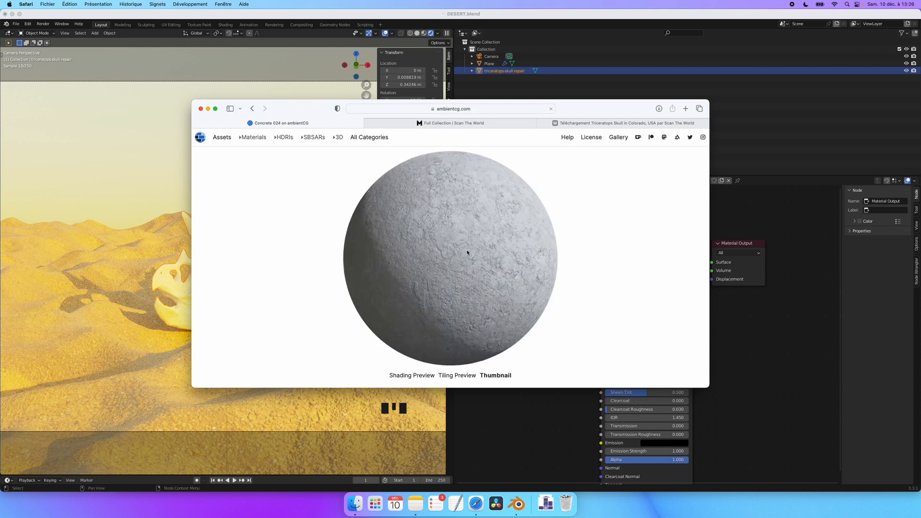
scroll(467, 252, "down", 7)
scroll(468, 252, "down", 2)
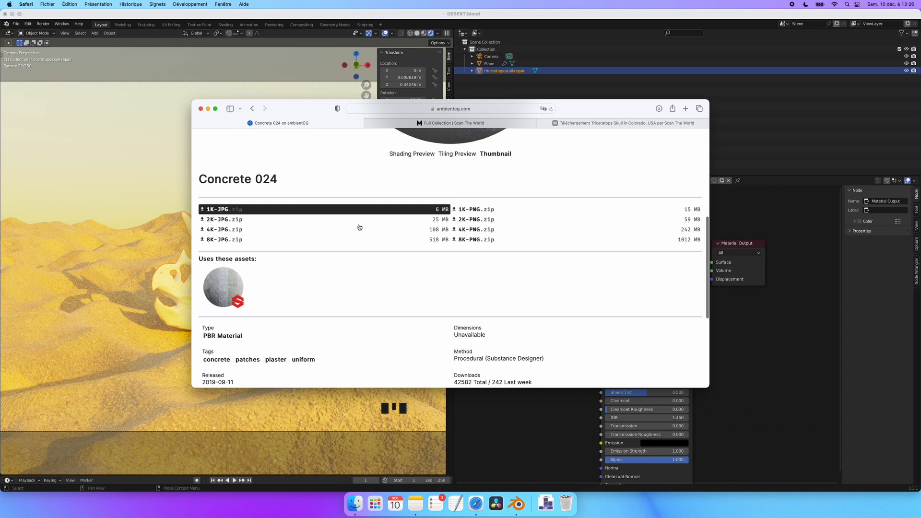
Step: Switch back to Blender and run Principled Texture Setup on the skull's Principled BSDF with all files from the Concrete024_4K-JPG folder in Downloads
left_click(113, 242)
left_click(248, 279)
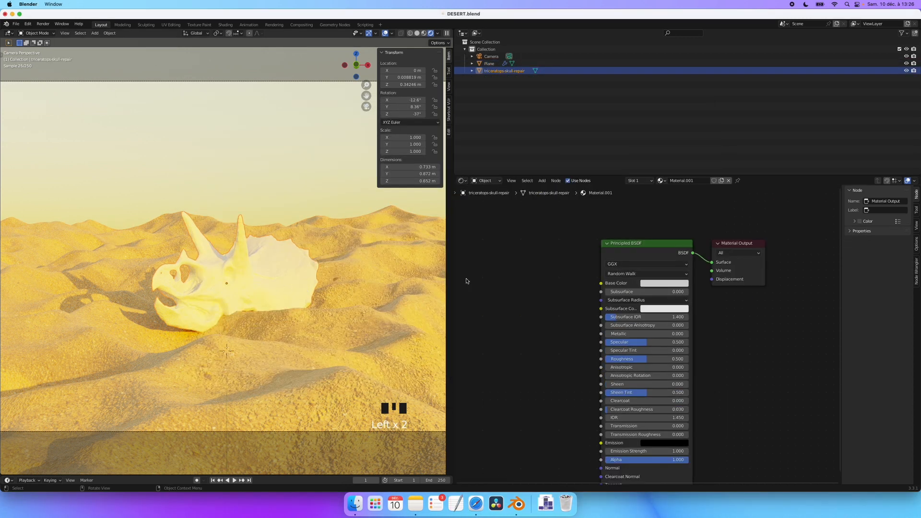
left_click(650, 242)
left_click(597, 222)
left_click(621, 241)
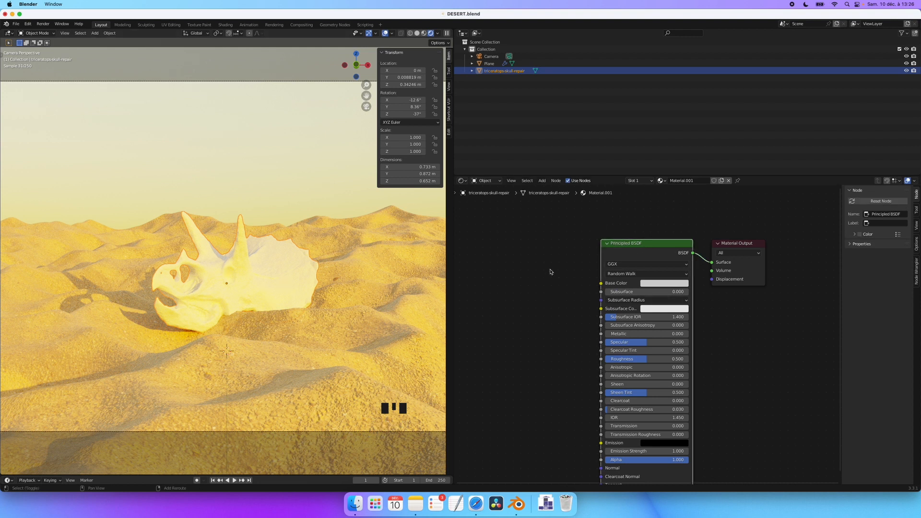
key("ctrl+shift+t")
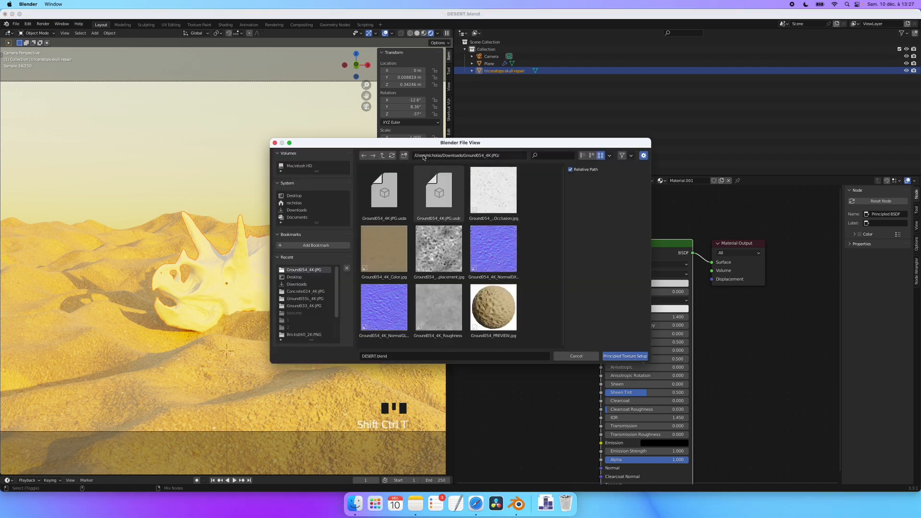
left_click(383, 155)
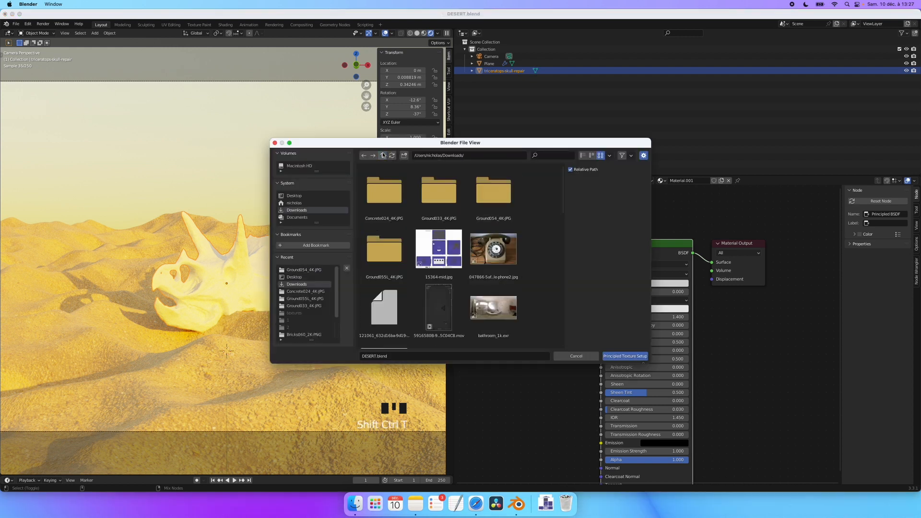
double_click(384, 191)
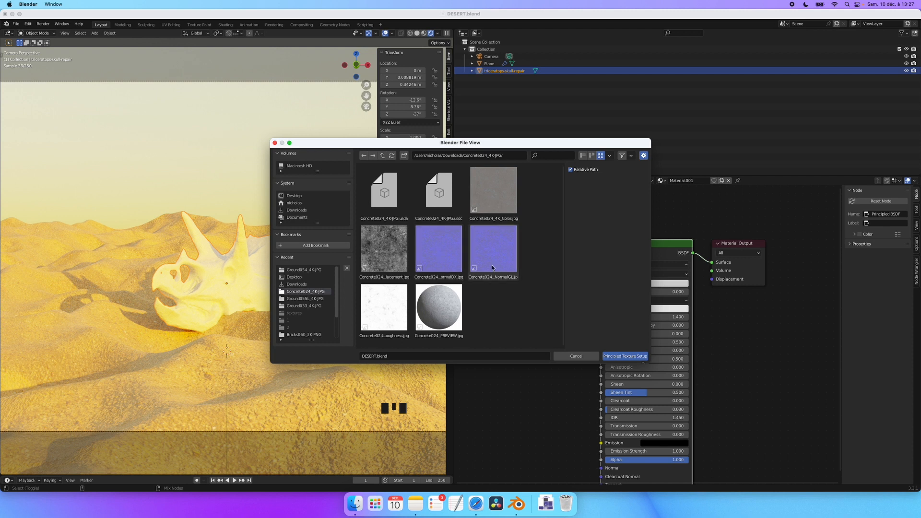
key("a")
left_click(629, 356)
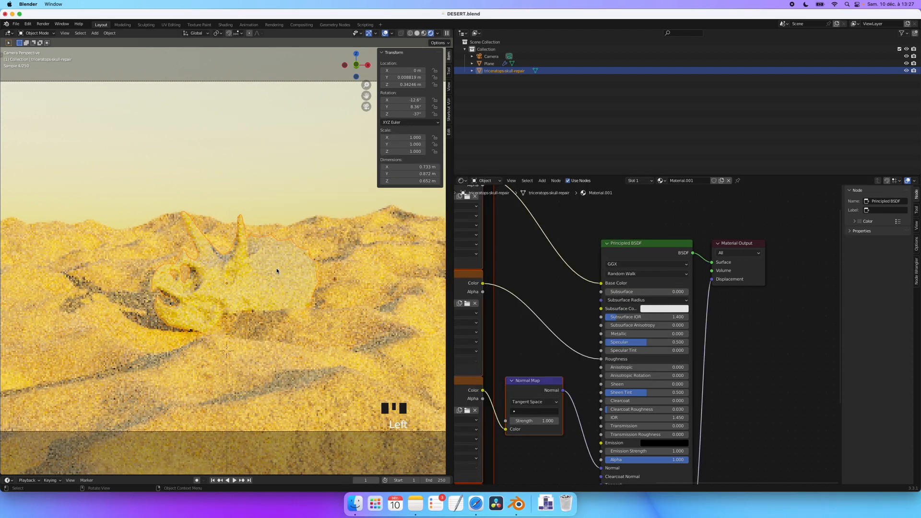
Step: Unwrap the whole skull mesh with Smart UV Project at the default settings and return to Object Mode
left_click(277, 269)
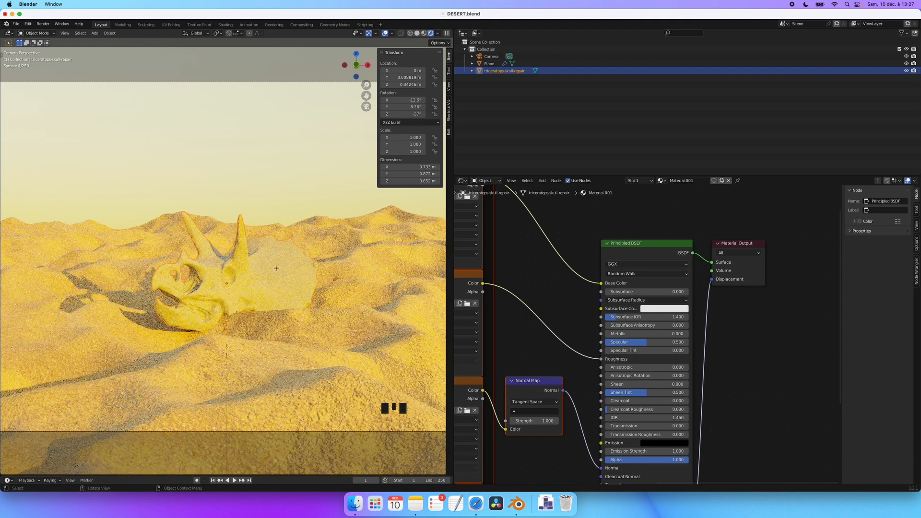
key("Tab")
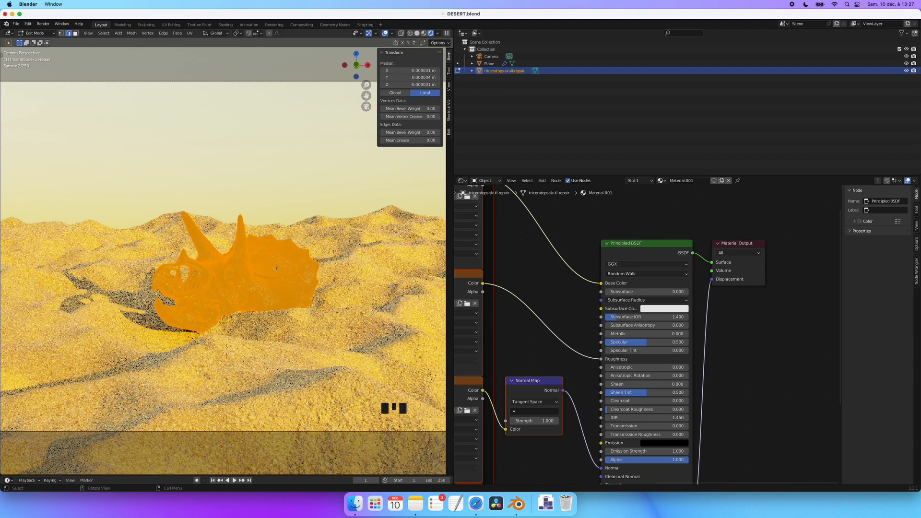
key("u")
left_click(247, 271)
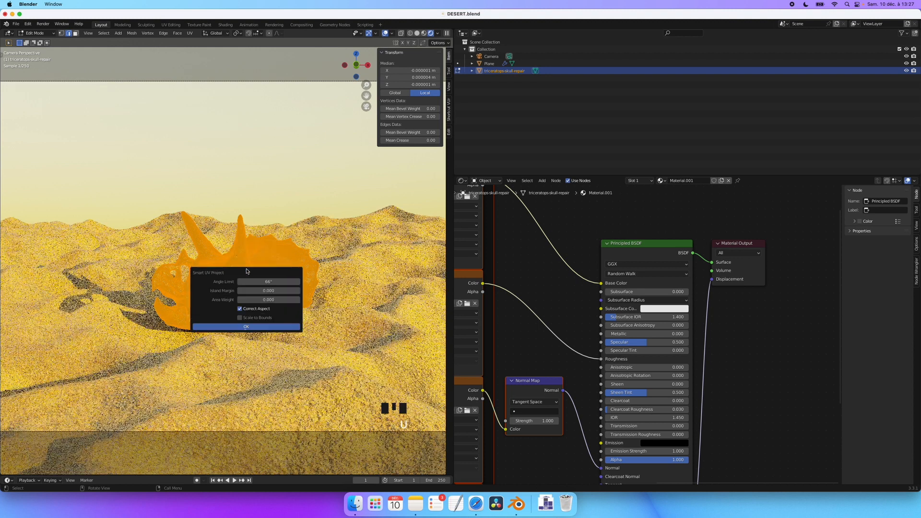
left_click(255, 328)
key("Tab")
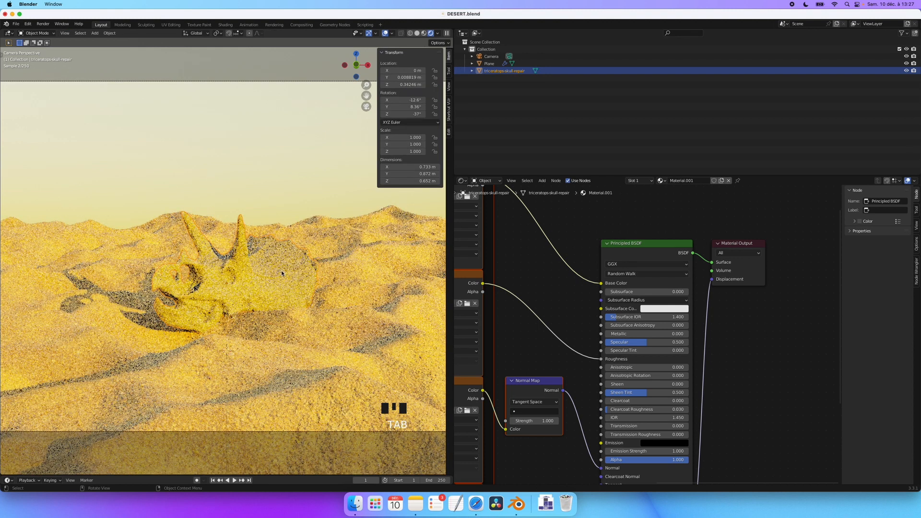
Step: Select the sand plane and shift its material's RGB node colour to a lighter, less saturated orange
left_click(372, 297)
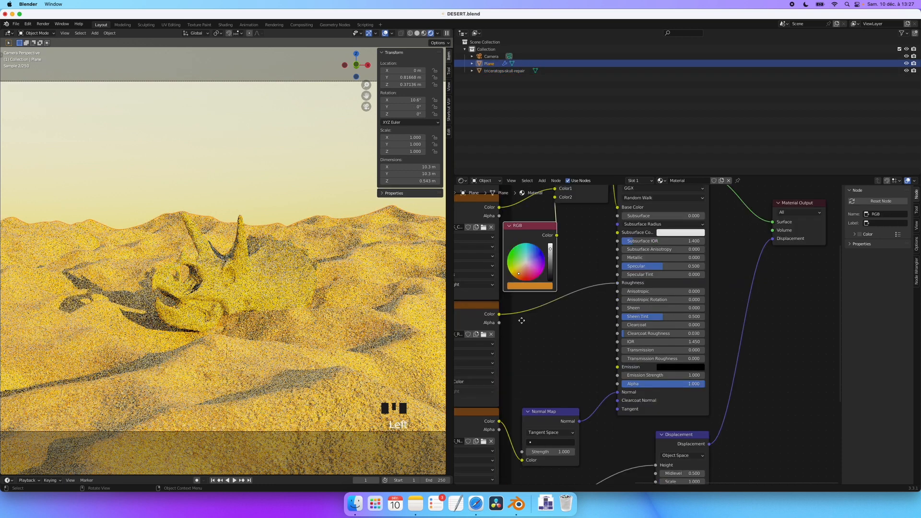
left_click(520, 272)
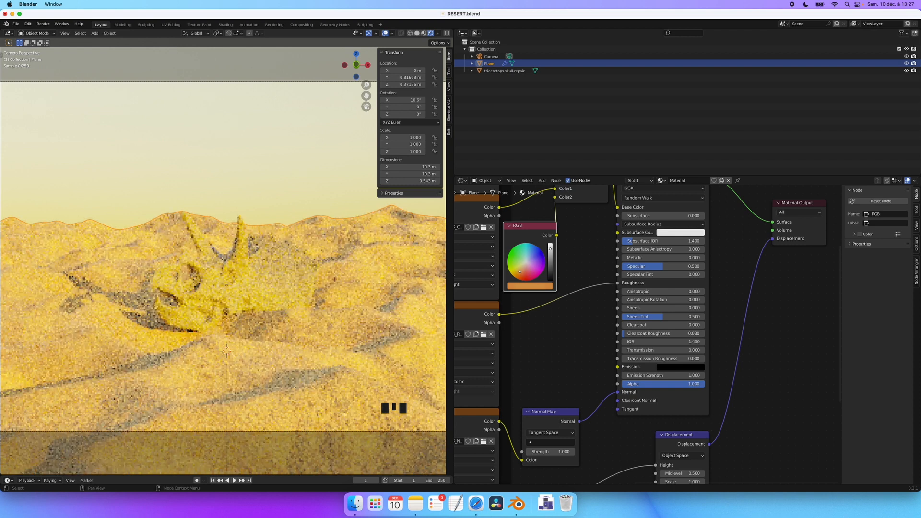
left_click(273, 280)
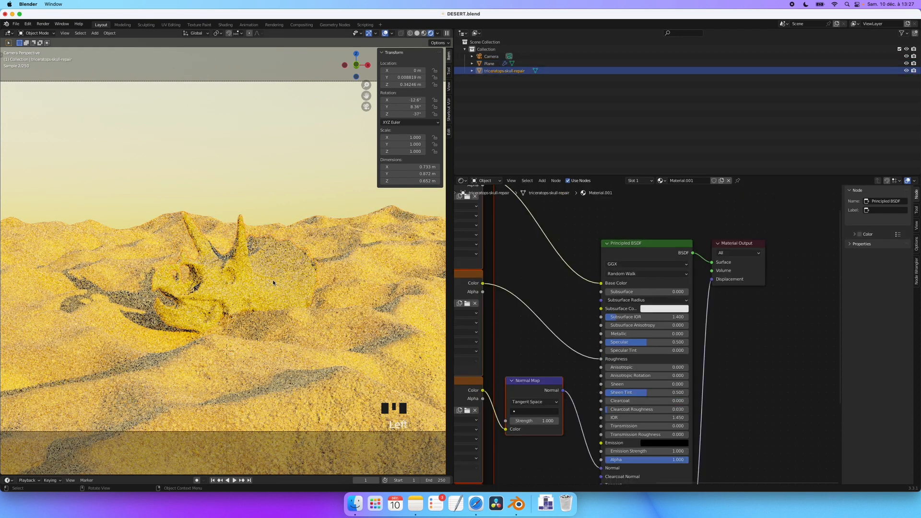
Step: Switch the Shader Editor area to the Properties editor to access the World surface settings
left_click(463, 181)
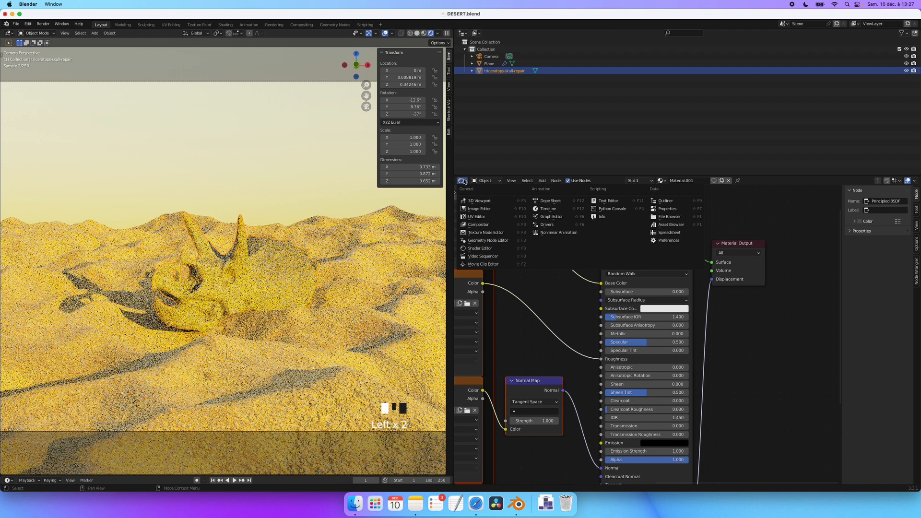
left_click(462, 182)
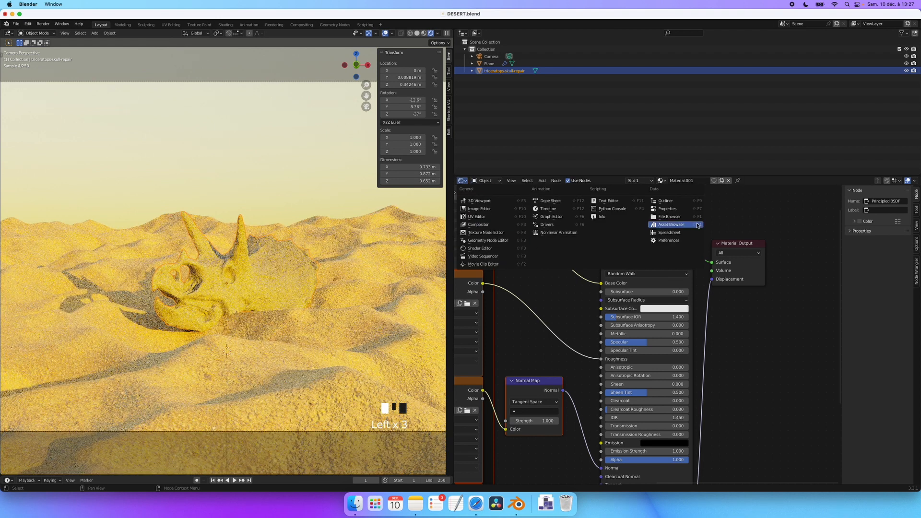
left_click(668, 209)
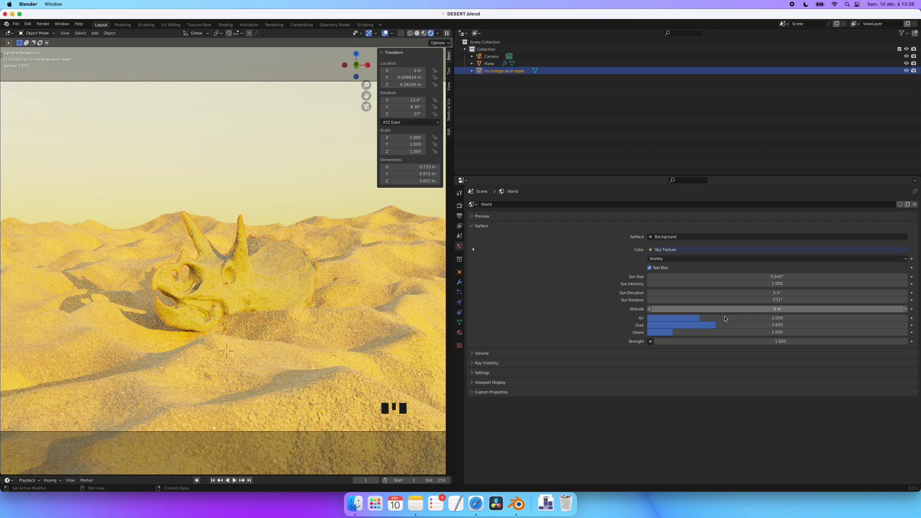
Step: Set the World Sky Texture's Air to about 0.976 and Dust to about 2.512, and save the file
mouse_move(703, 317)
left_mouse_down()
mouse_move(682, 325)
mouse_move(727, 325)
mouse_move(712, 325)
left_mouse_up()
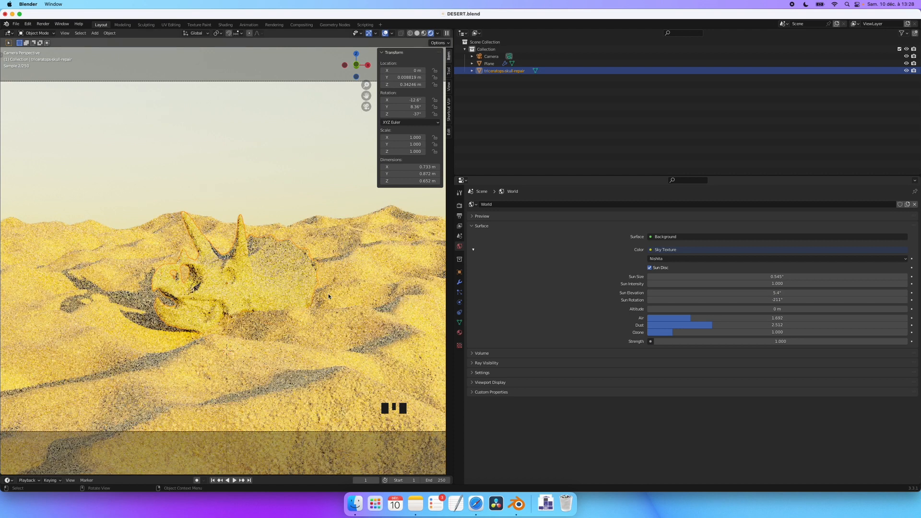
scroll(328, 293, "down", 4, "super")
left_click_drag(693, 318, 674, 318)
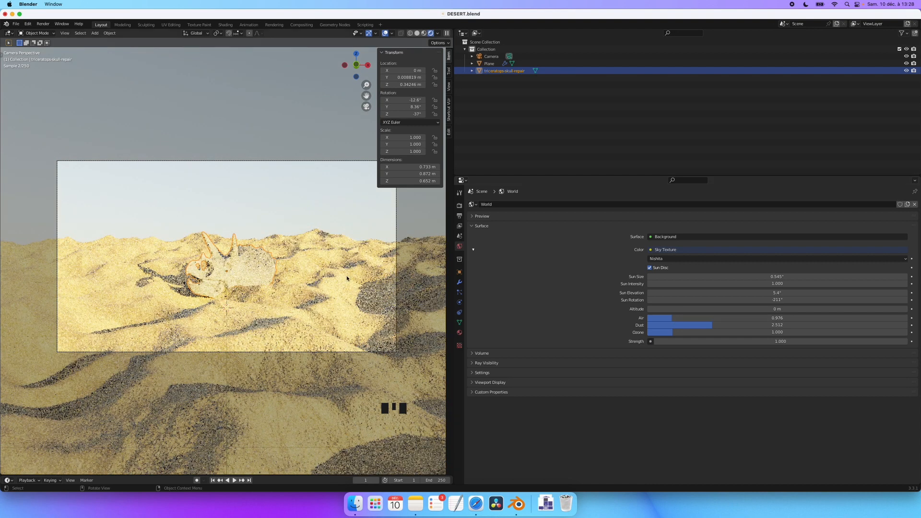
left_click(323, 267)
left_click(325, 194)
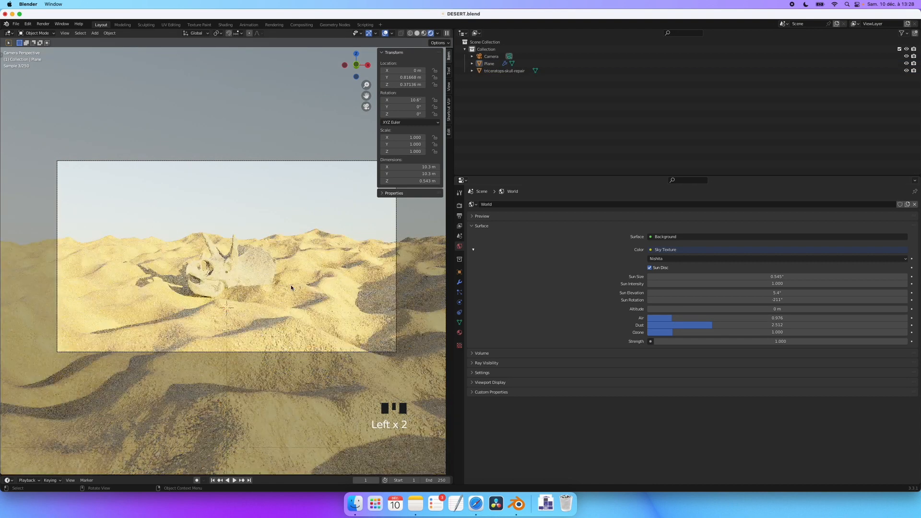
key("super+s")
scroll(419, 290, "up", 2)
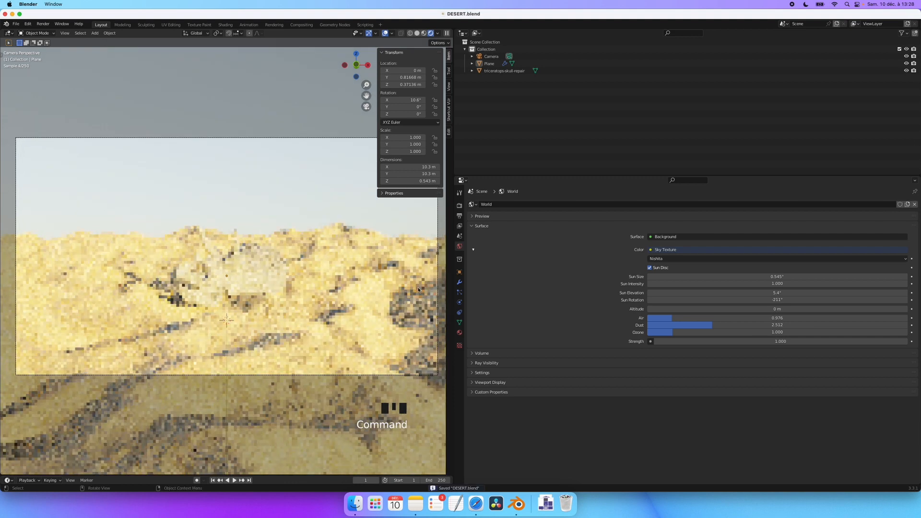
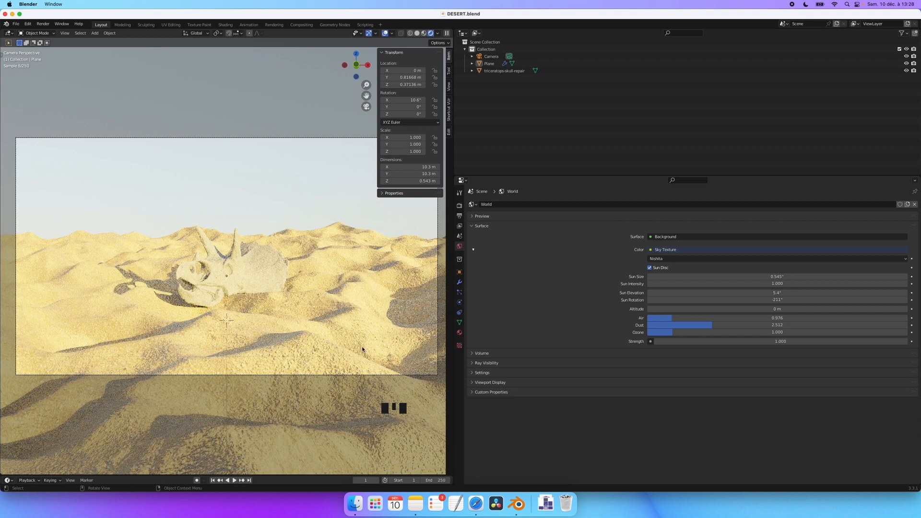
Step: Select the camera, widen the 3D viewport area, and set the camera's focal length to 32 mm
left_click(489, 56)
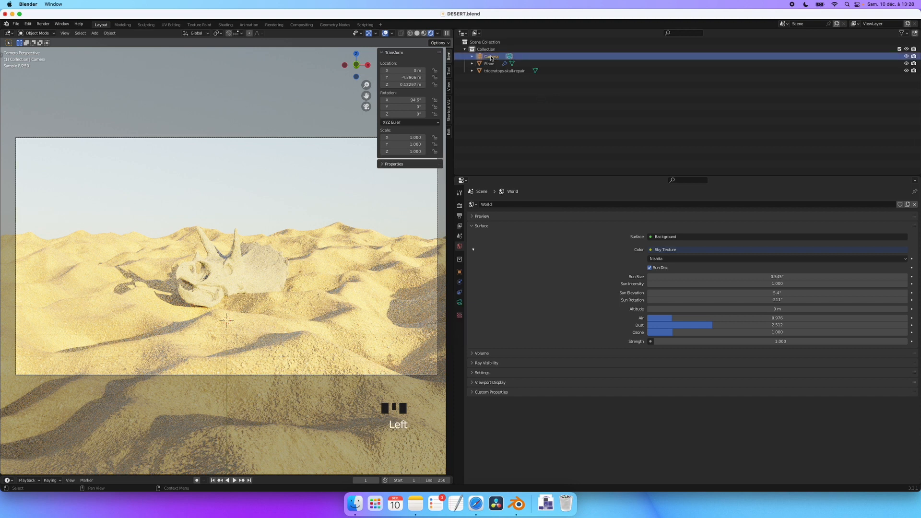
left_click(455, 303)
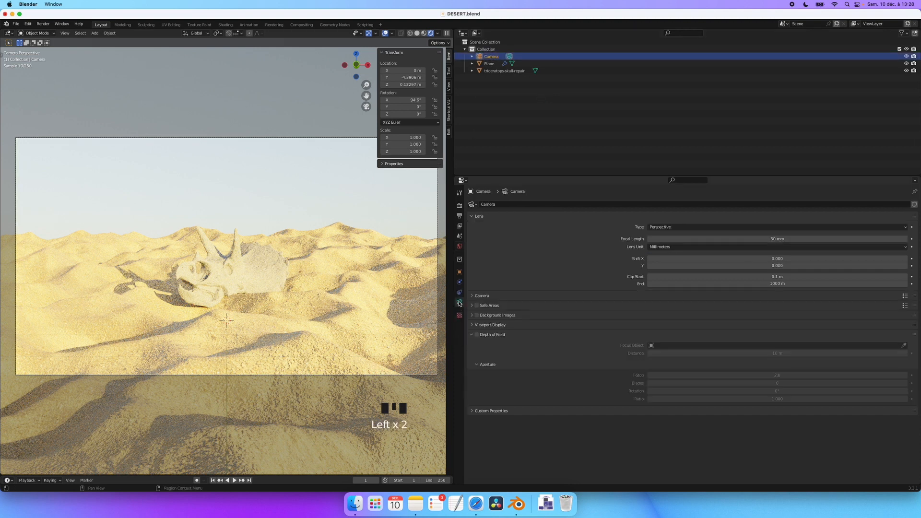
left_click_drag(454, 303, 627, 302)
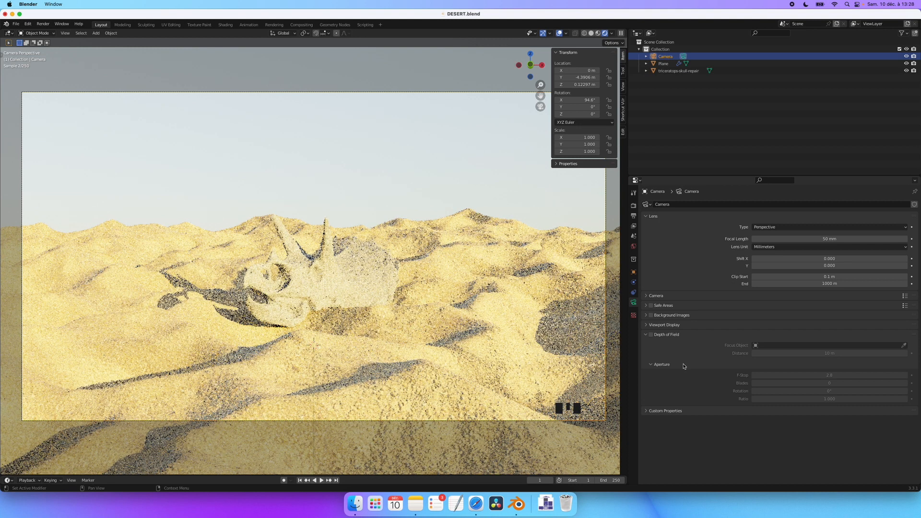
left_click(805, 240)
left_click_drag(805, 240, 760, 240)
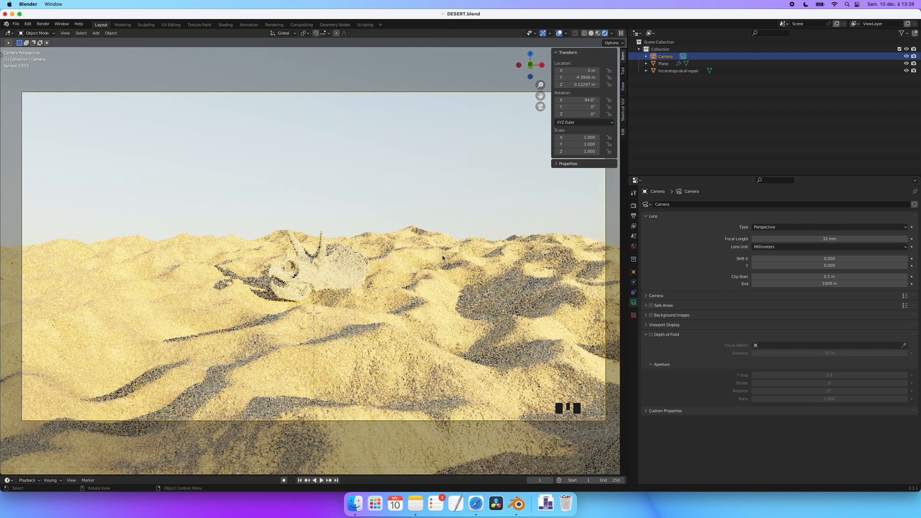
Step: Move the camera about 1.3 m forward along its local Z axis, closer to the skull
key("g")
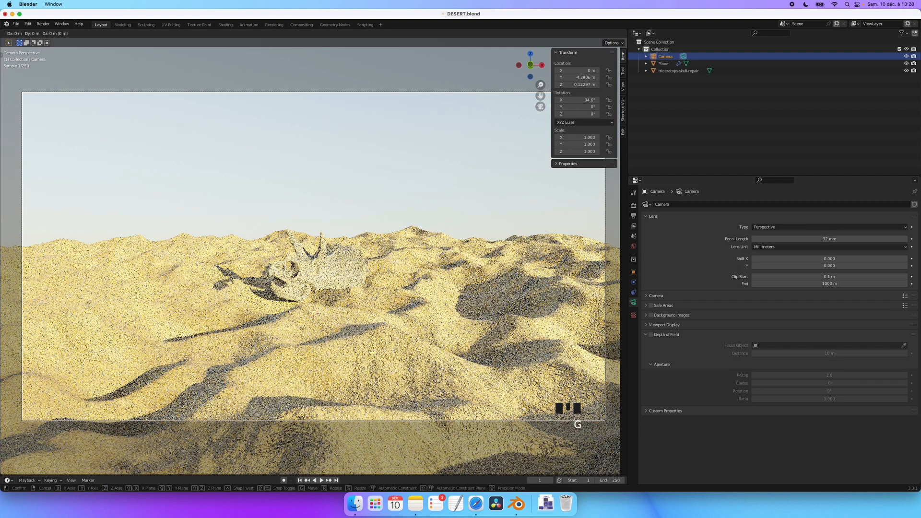
key("z")
key("z")
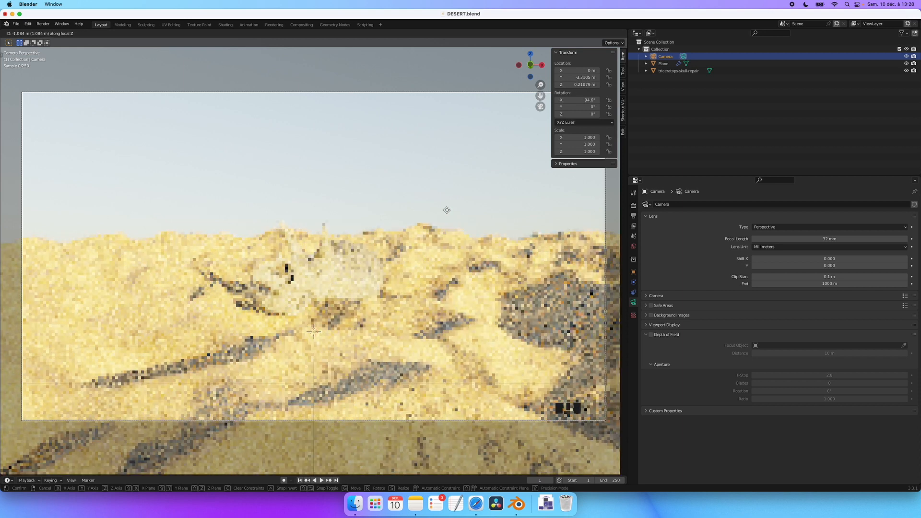
left_click(449, 206)
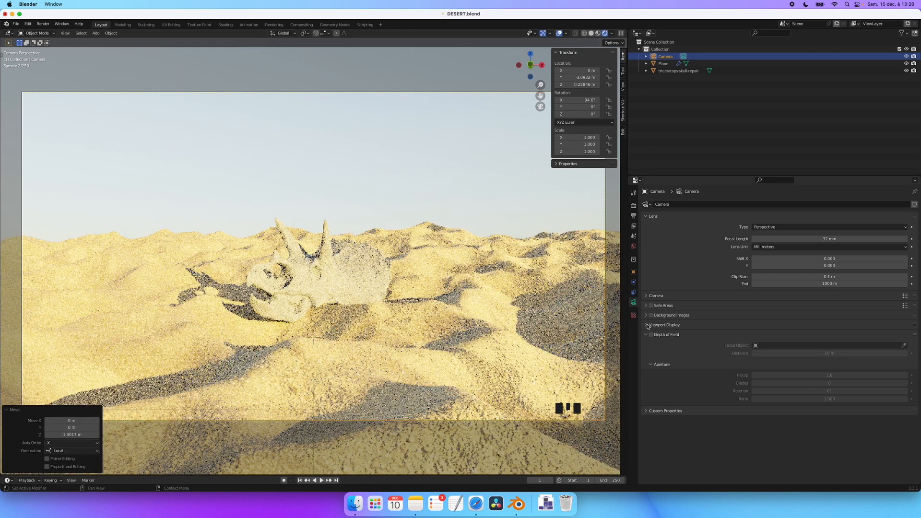
Step: Enable the Thirds composition guide in the camera's viewport display settings
left_click(649, 325)
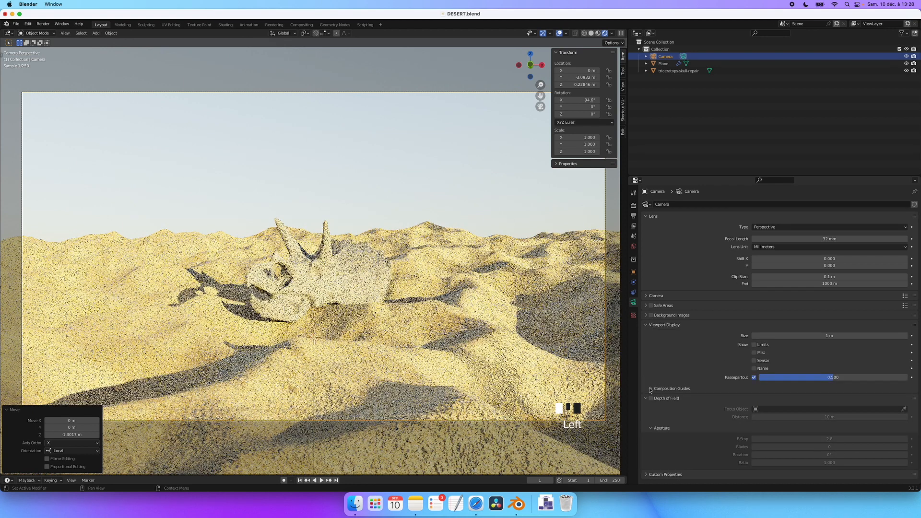
left_click(650, 388)
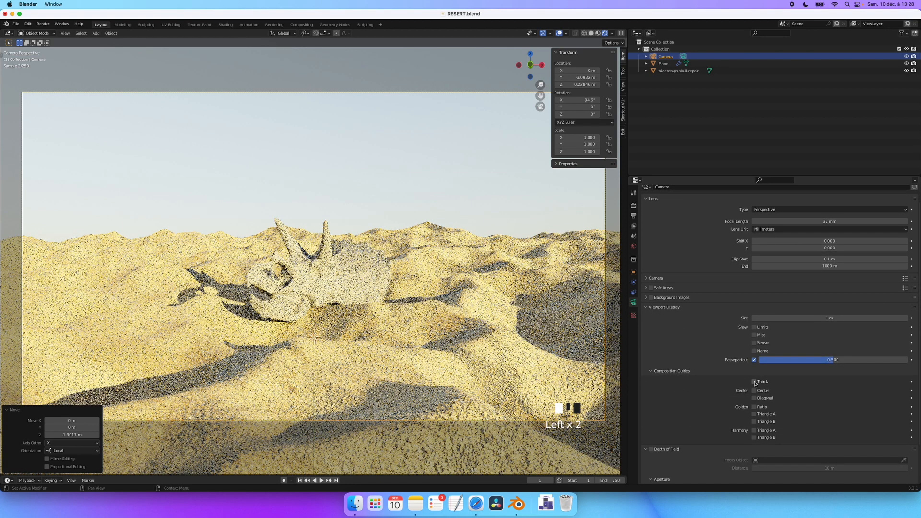
left_click(755, 382)
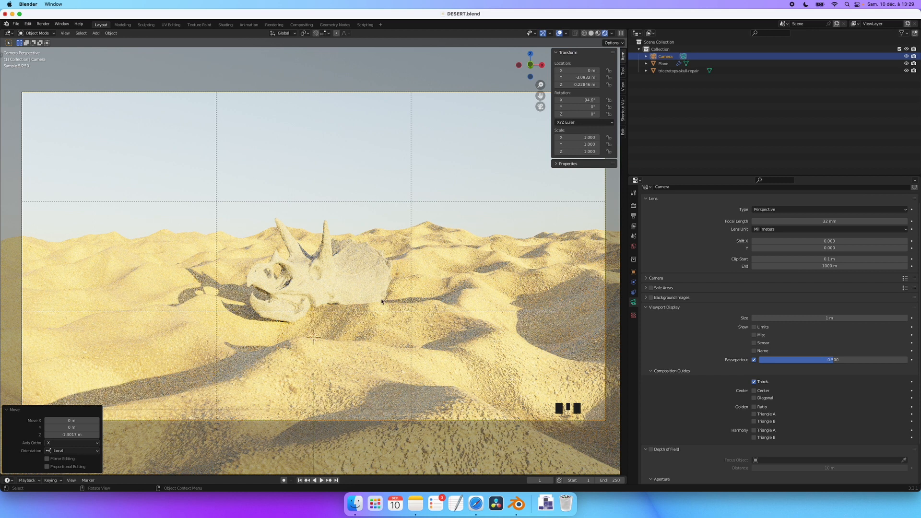
Step: Lower the camera about 0.1 m along the global Z axis
key("g")
key("z")
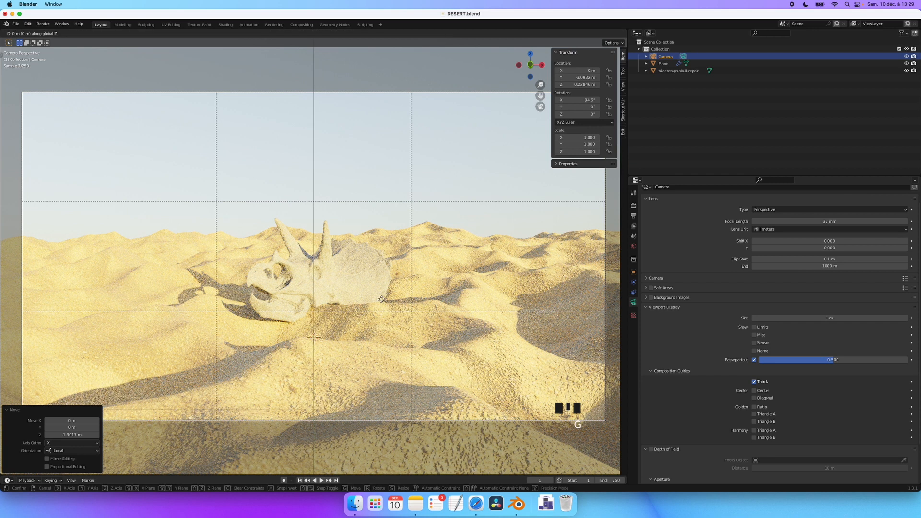
left_click(382, 309)
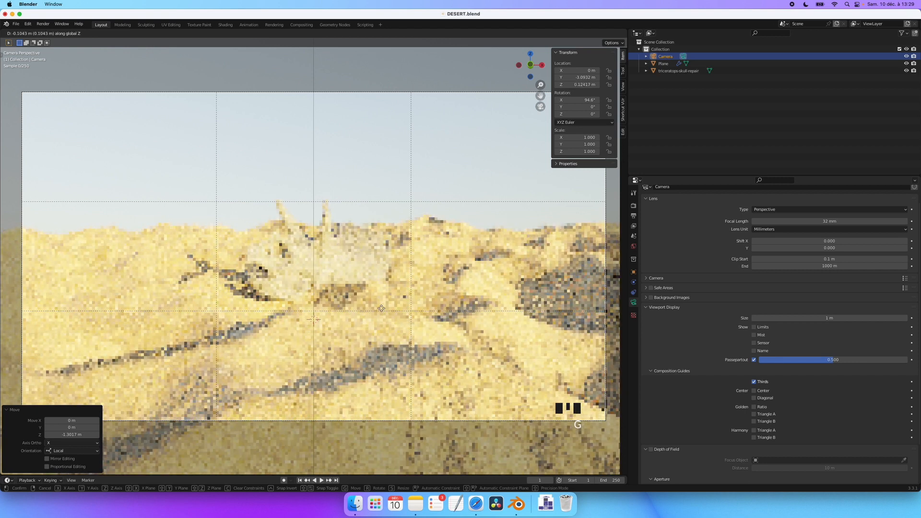
left_click(367, 266)
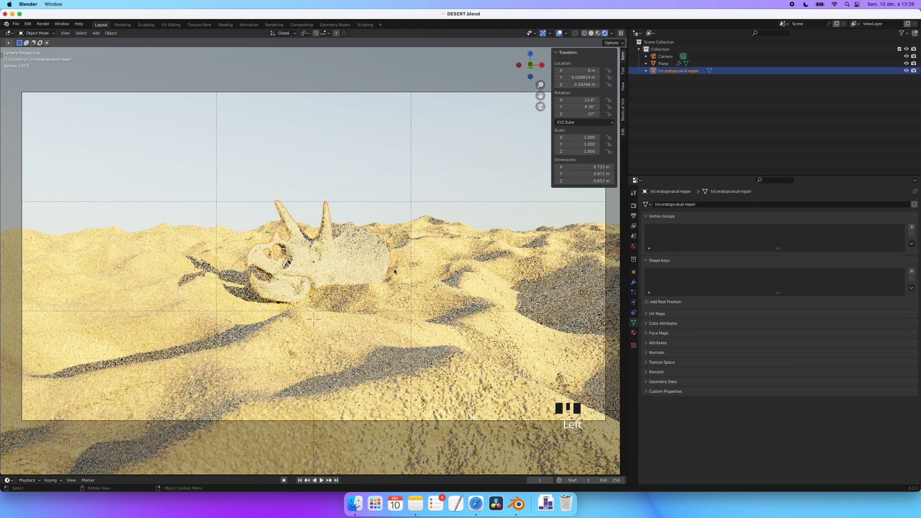
key("g")
key("z")
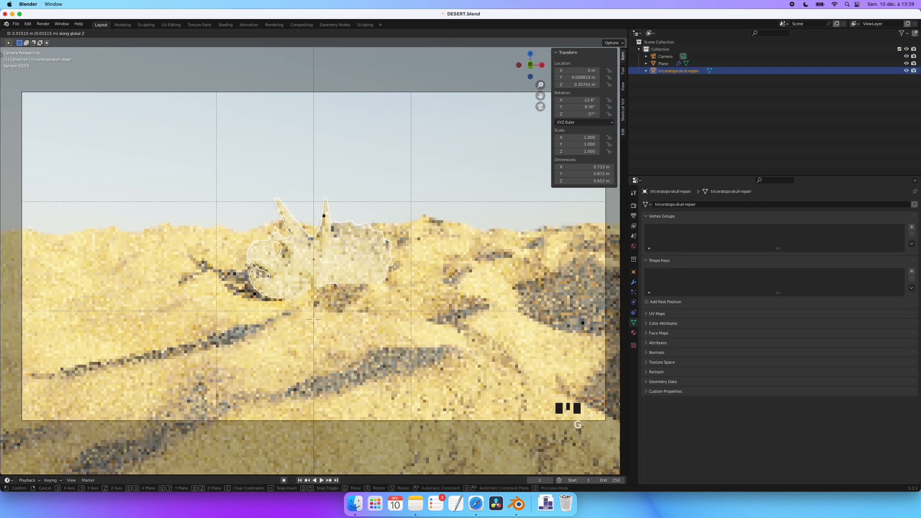
left_click(345, 266)
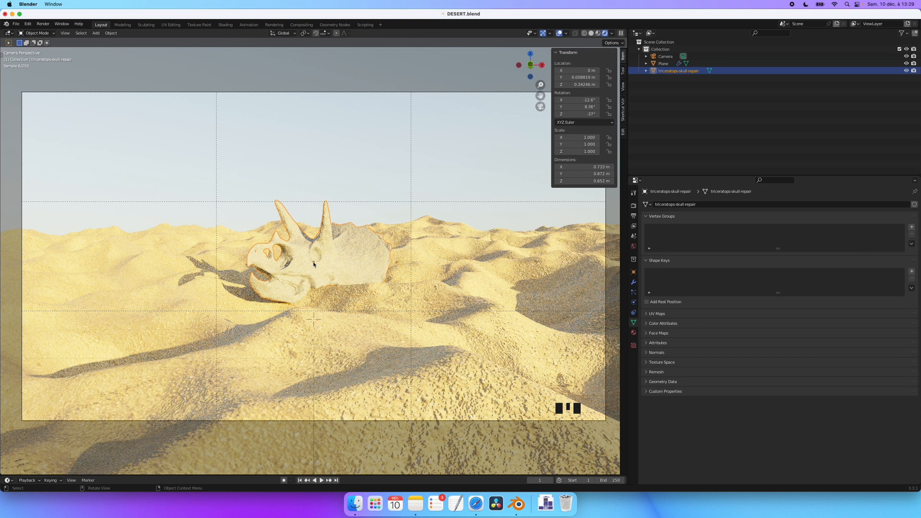
key("shift+a")
key("Escape")
Step: Display the viewport in Solid shading and snap the 3D cursor to the selected triceratops skull
left_click(591, 33)
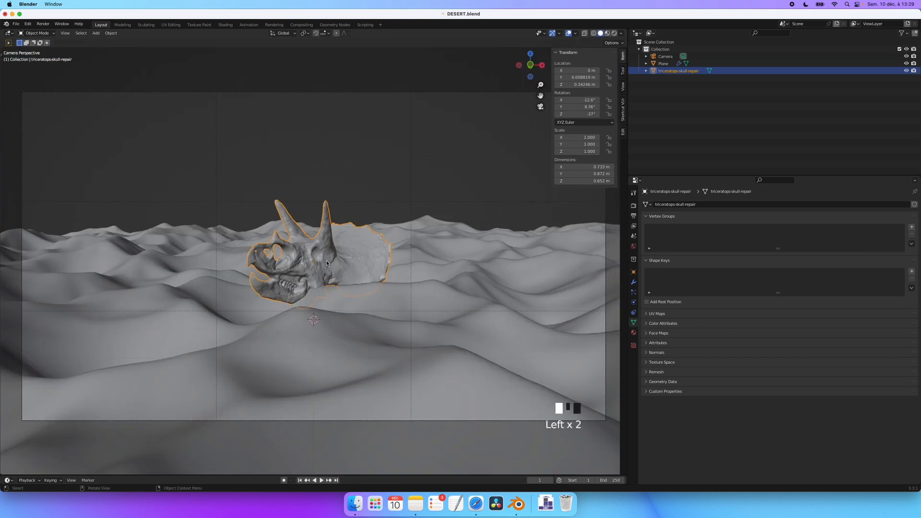
left_click(340, 248)
key("shift+s")
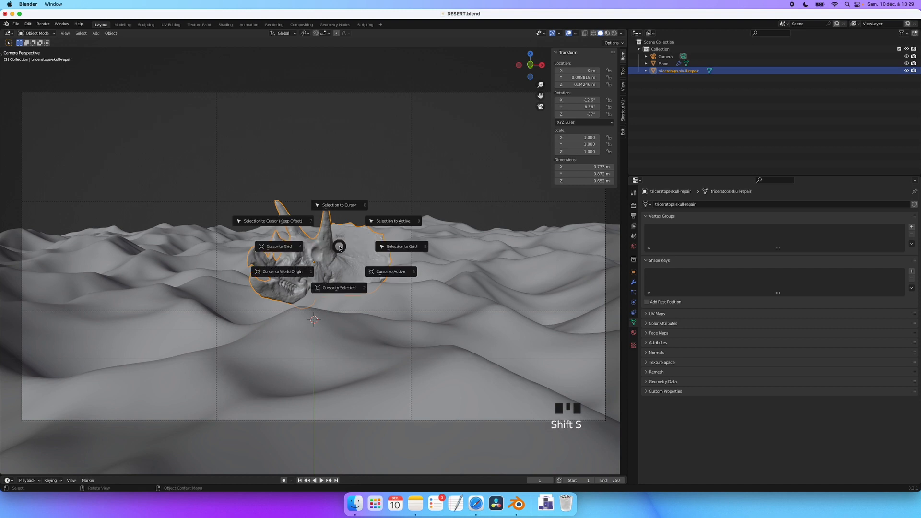
left_click(346, 292)
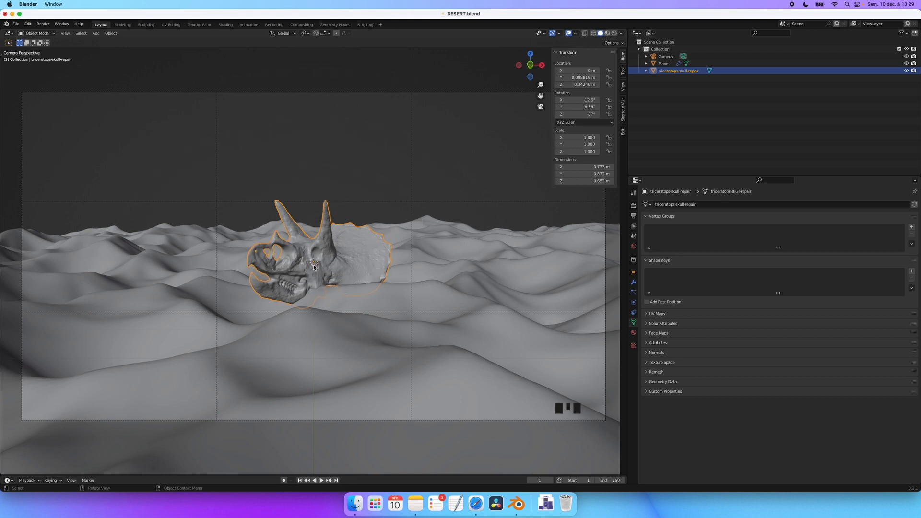
Step: Add a Plain Axes empty at the 3D cursor on the skull
key("shift+a")
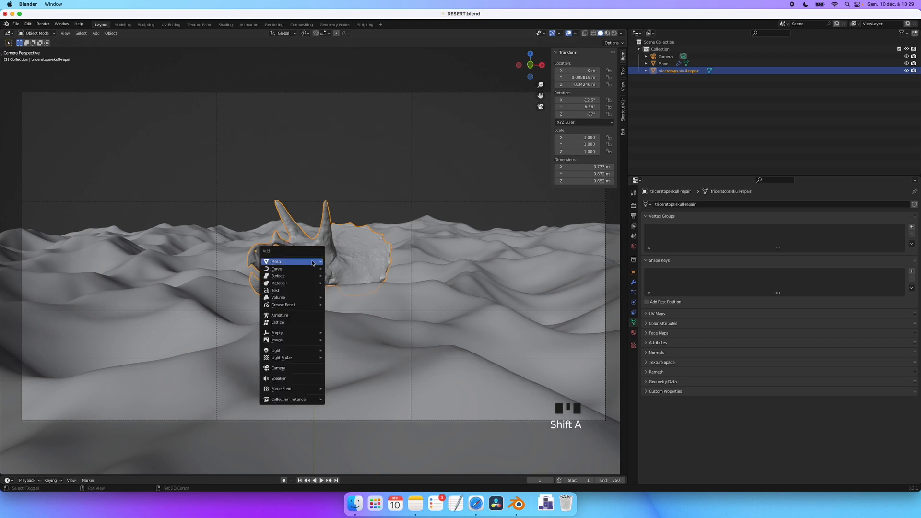
mouse_move(312, 263)
mouse_move(297, 333)
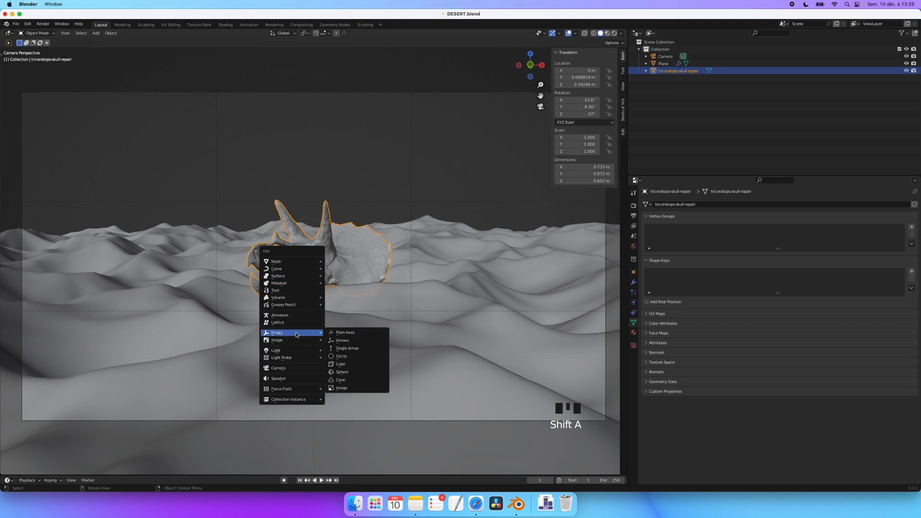
left_click(338, 332)
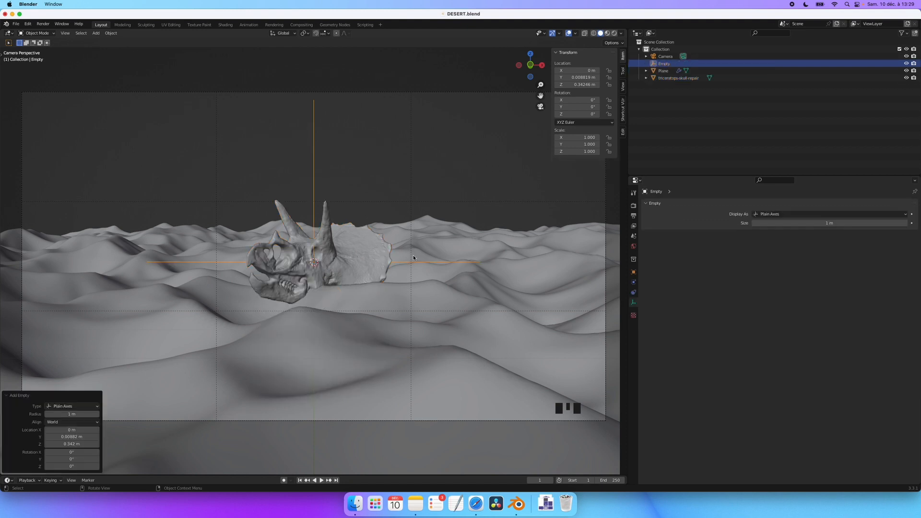
Step: Move the empty about 0.2 m along the negative global Y axis, toward the front of the skull
key("KP_7")
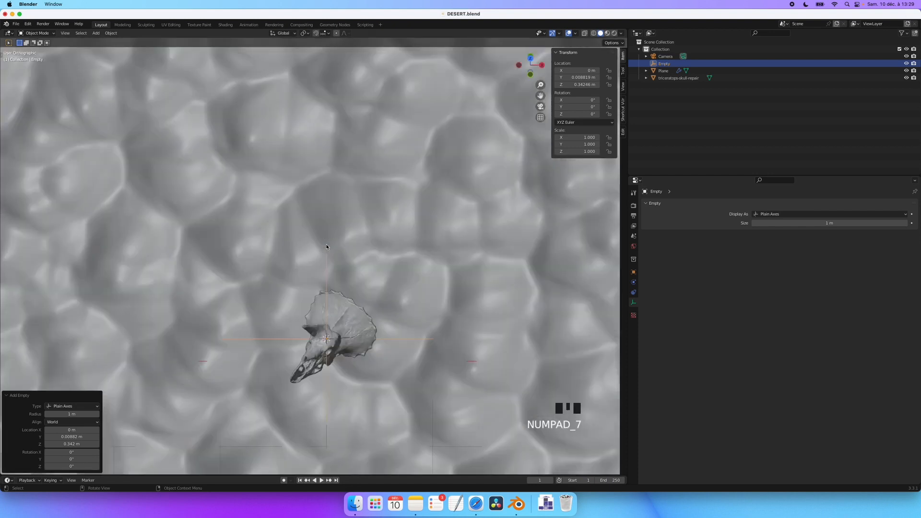
scroll(327, 247, "down", 5, "shift")
scroll(326, 246, "down", 2, "shift")
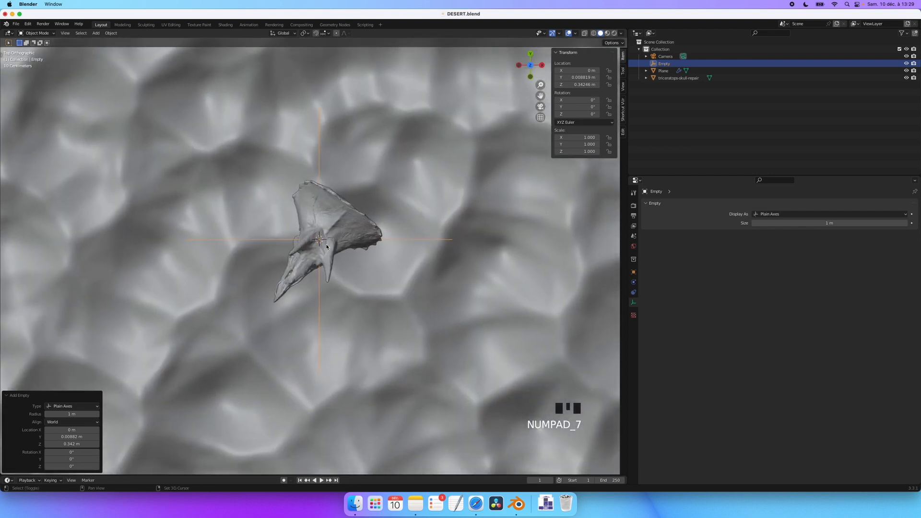
key("g")
key("y")
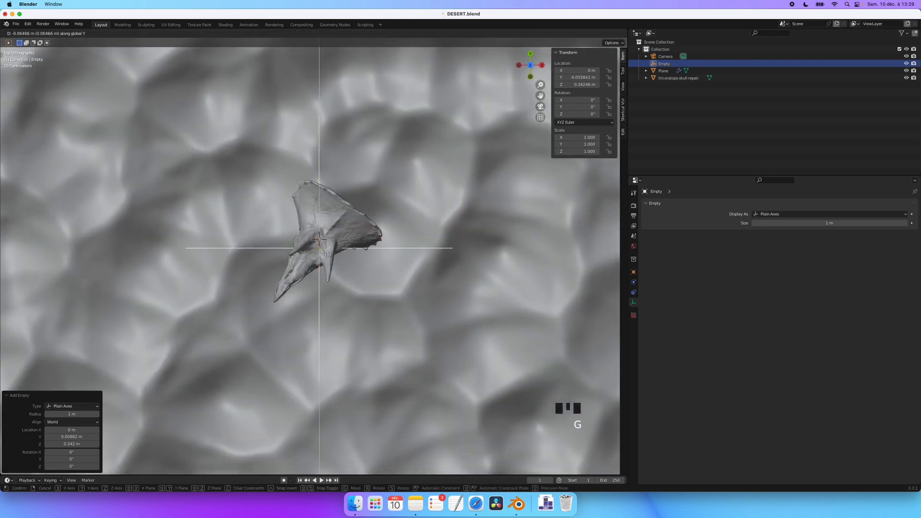
left_click(328, 273)
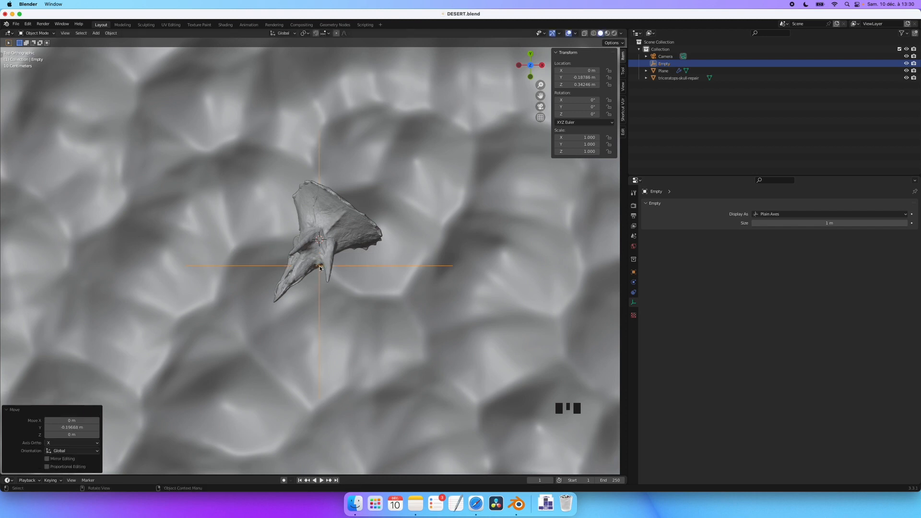
key("KP_0")
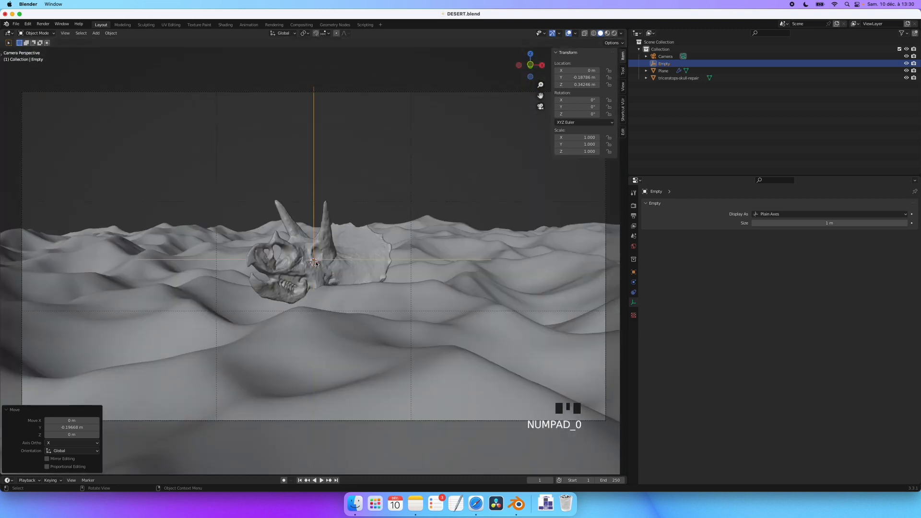
Step: Enable the camera's depth of field with the Empty as focus object and an F-Stop of 1.3
left_click(665, 56)
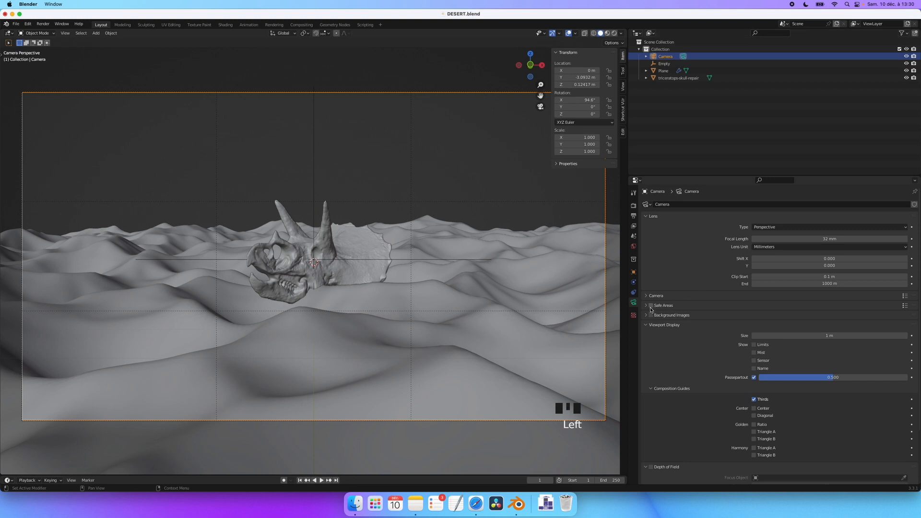
scroll(664, 412, "down", 3)
left_click(651, 404)
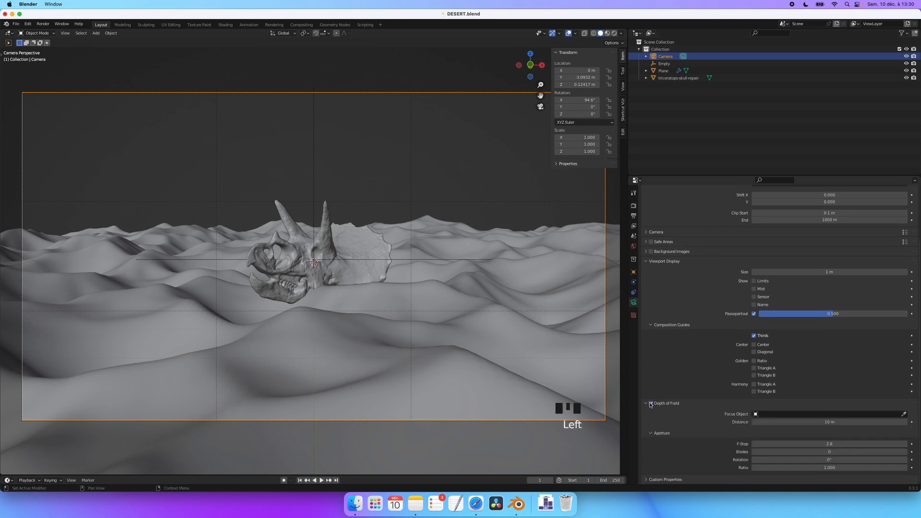
left_click(779, 414)
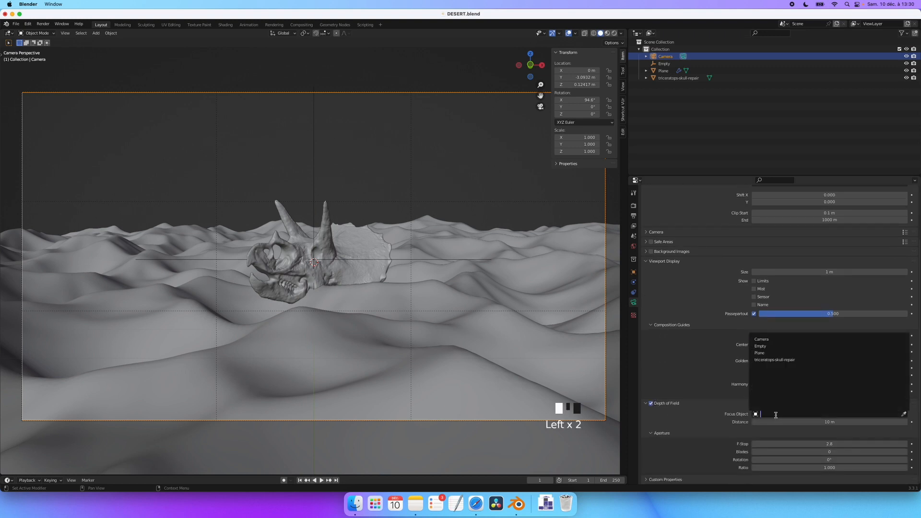
left_click(769, 346)
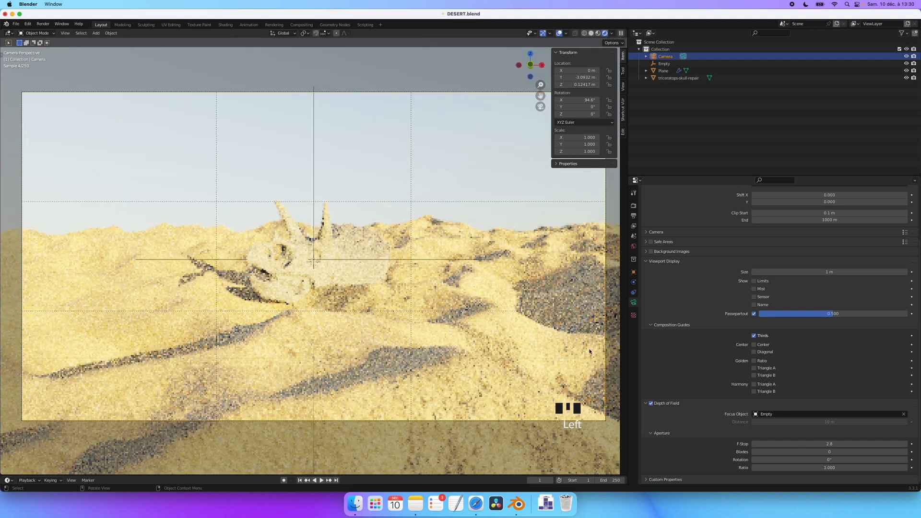
left_click_drag(850, 445, 823, 444)
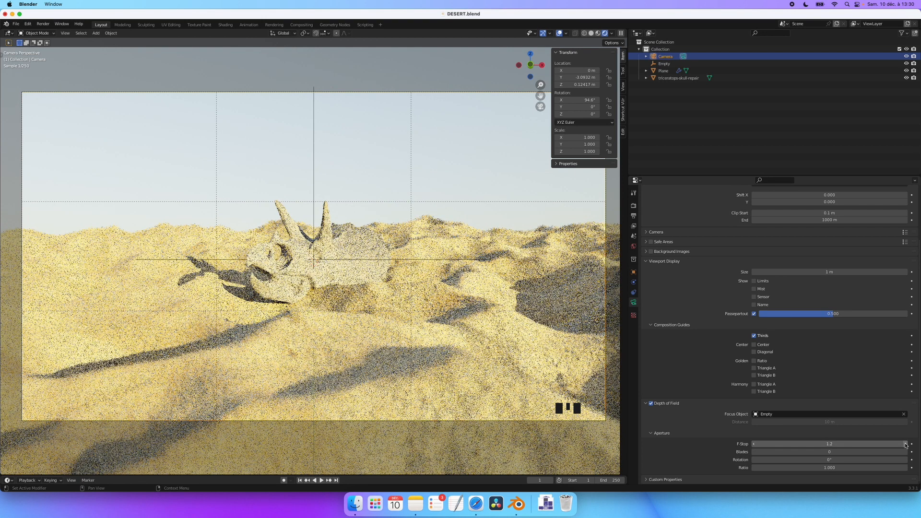
left_click(905, 444)
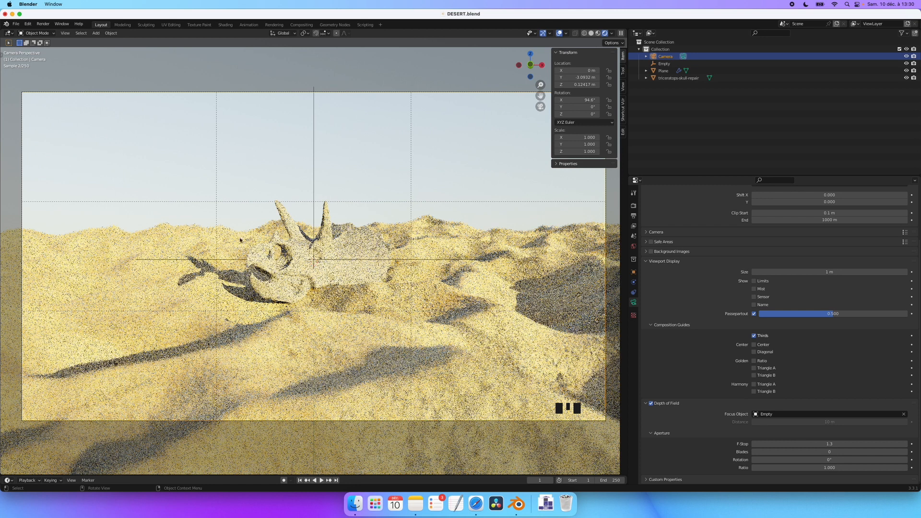
Step: Move the sand dune plane about 0.29 m along the global X axis and deselect it
left_click(489, 360)
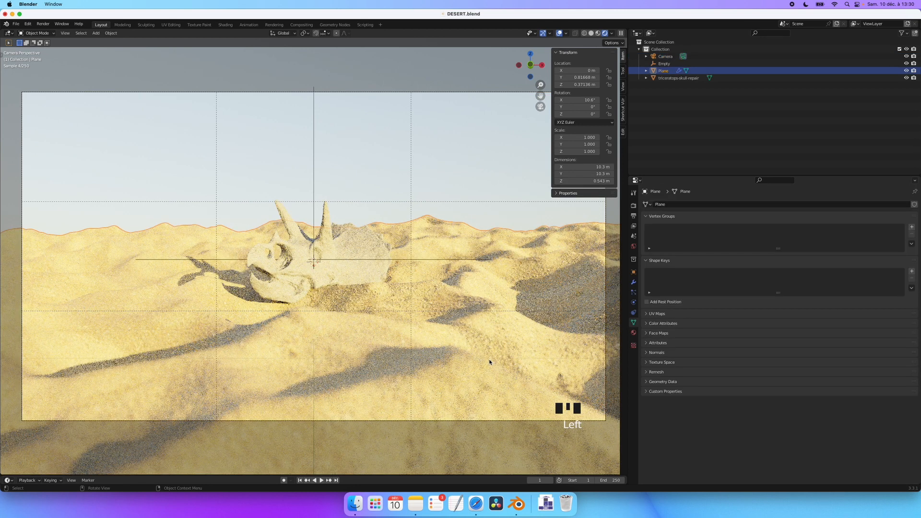
key("g")
key("y")
key("x")
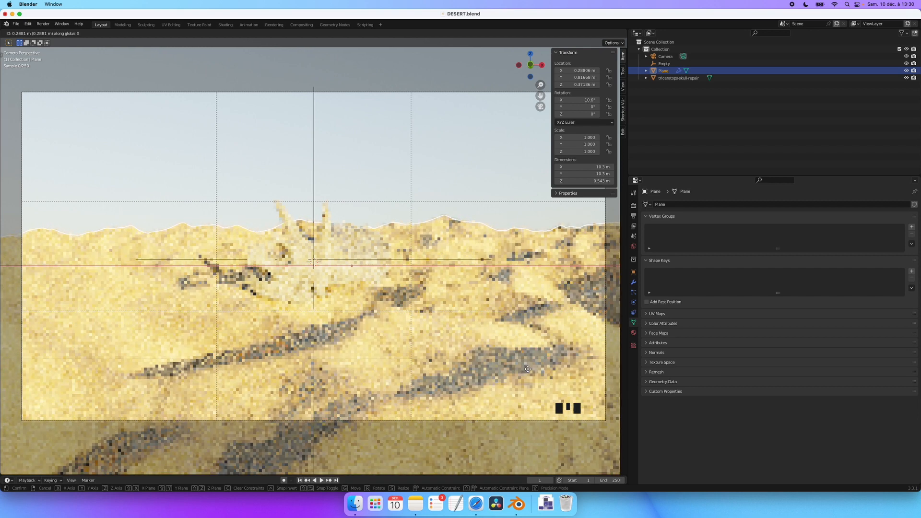
left_click(524, 370)
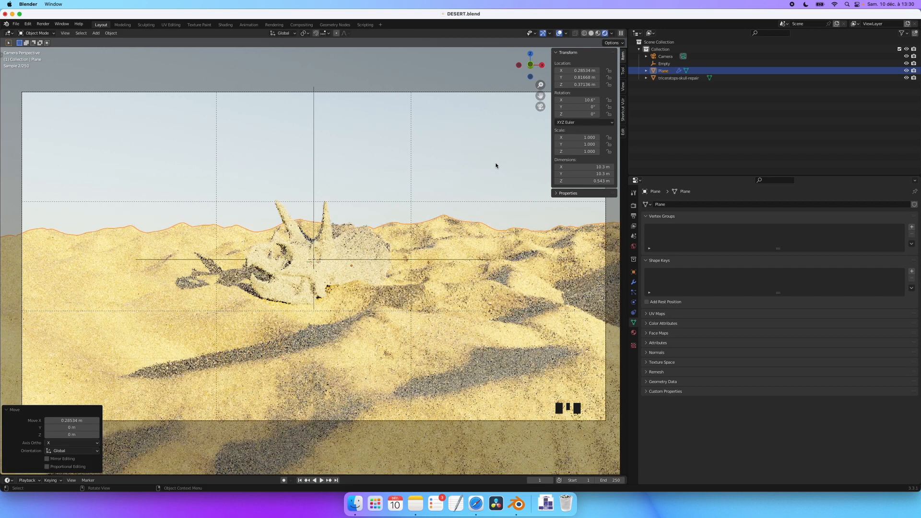
left_click(492, 144)
Step: Lower the triceratops skull about 0.02 m along the global Z axis into the sand and deselect it
left_click(352, 249)
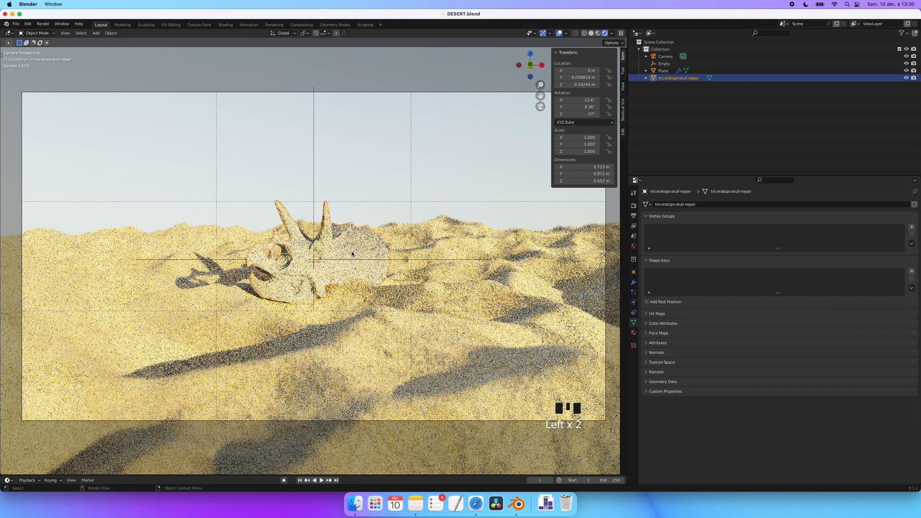
key("g")
key("z")
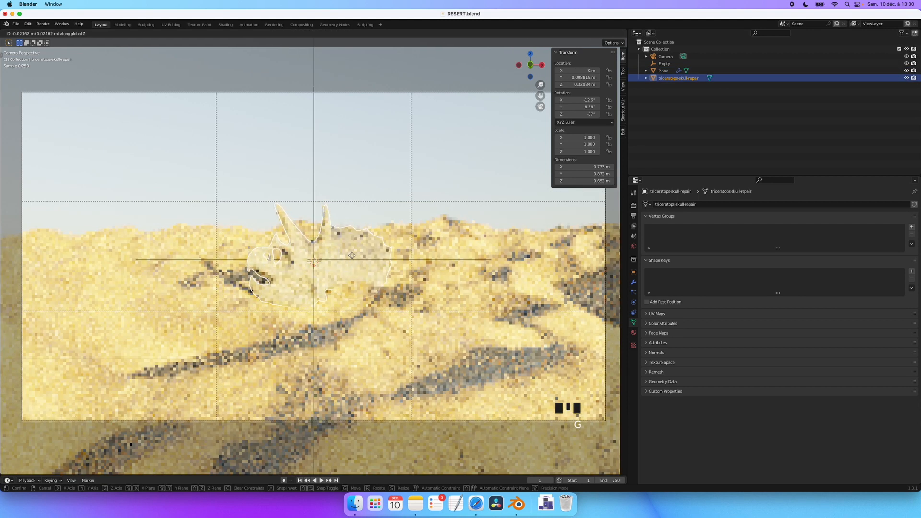
left_click(355, 261)
left_click(421, 186)
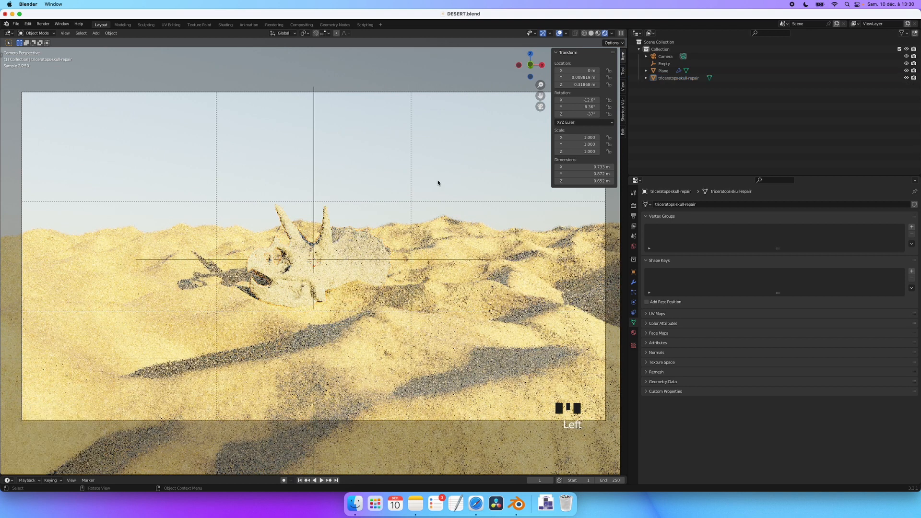
Step: Set the Look in the scene's Color Management render settings to Low Contrast
left_click(634, 205)
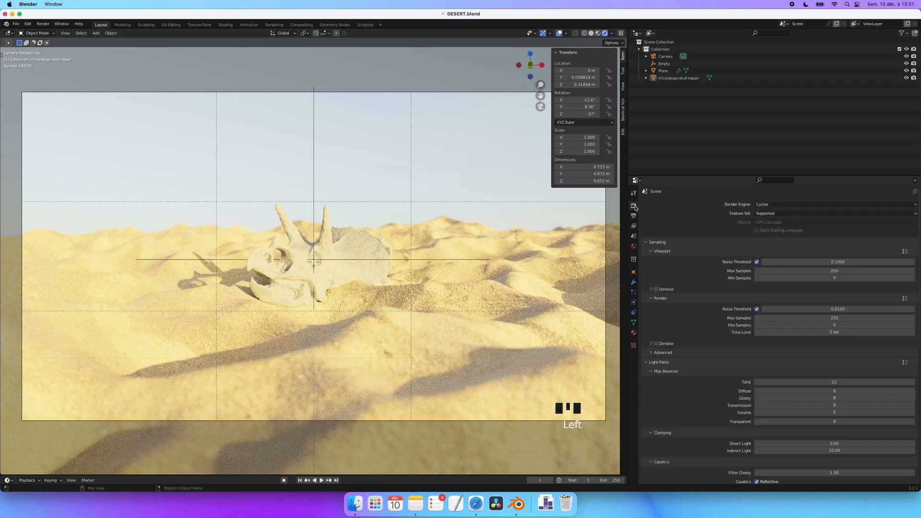
scroll(672, 278, "down", 10)
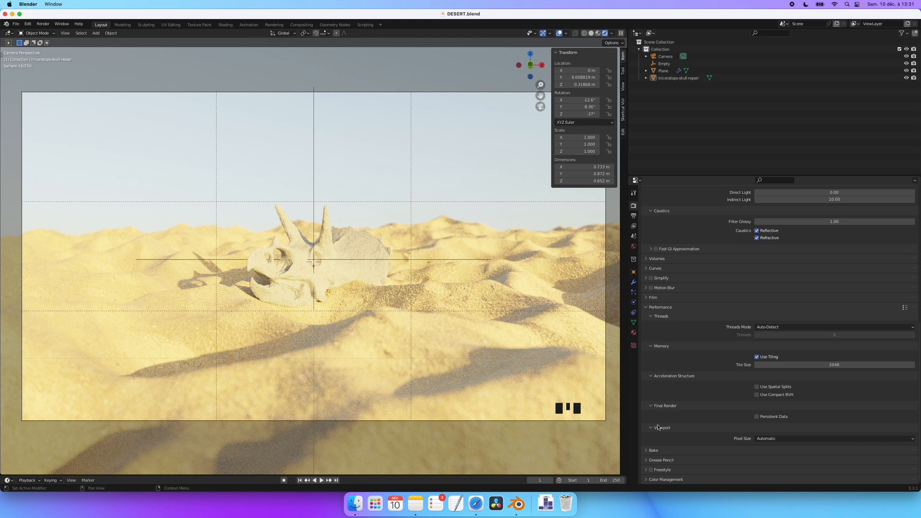
left_click(652, 480)
scroll(690, 459, "down", 2)
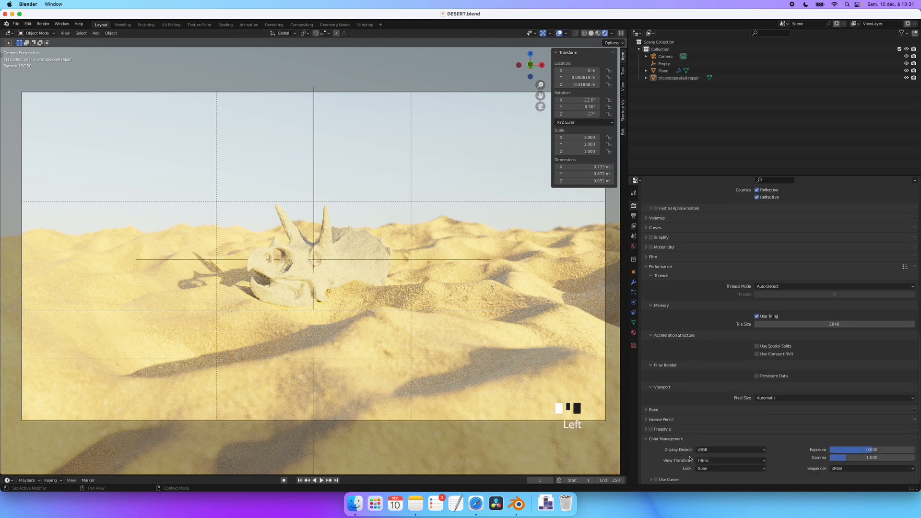
left_click(733, 469)
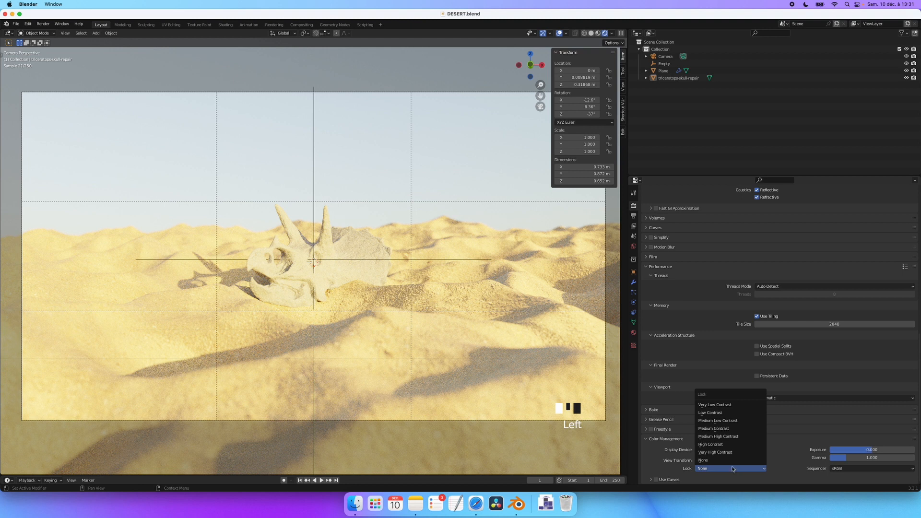
left_click(716, 414)
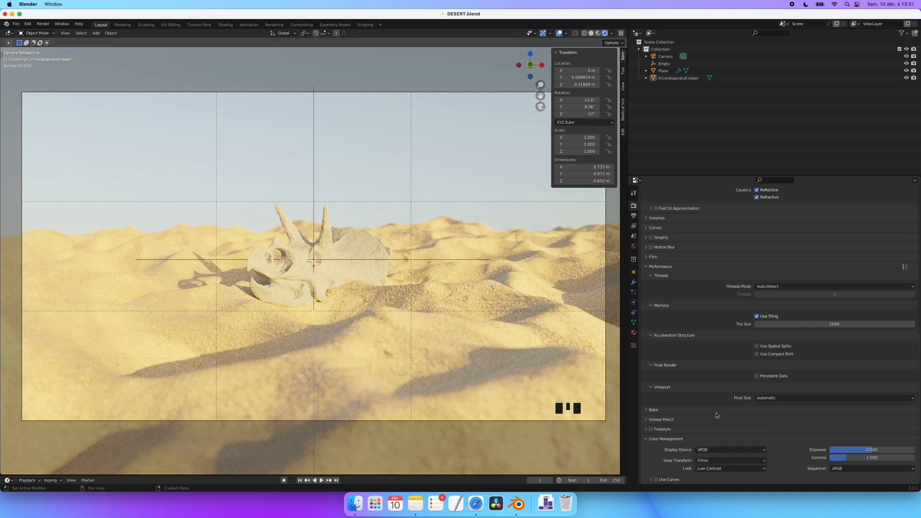
Step: Set the Color Management gamma to 0.7 and the exposure to 0.2
left_click(867, 458)
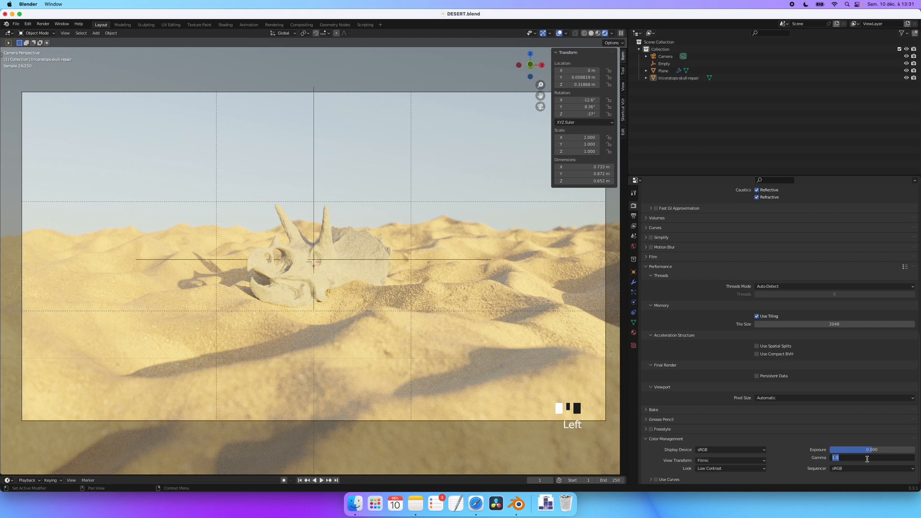
type("0.7")
key("Return")
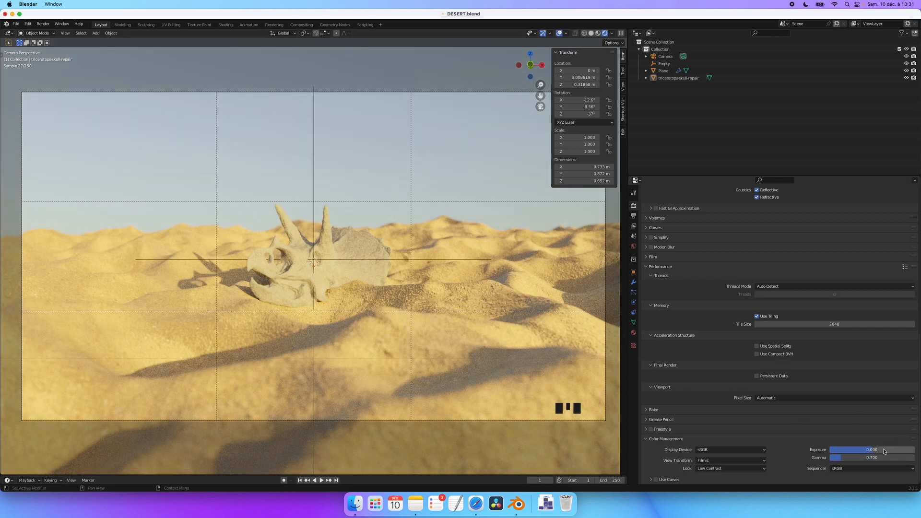
left_click(878, 450)
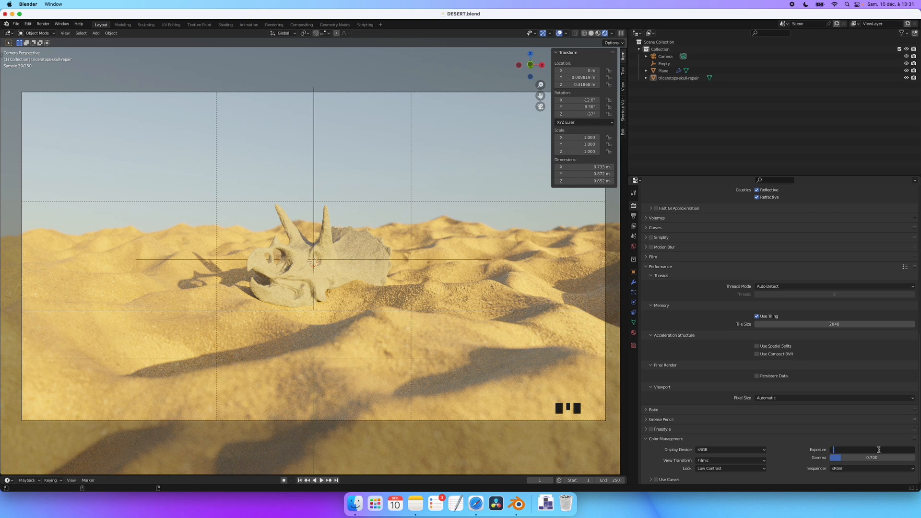
type("0.2")
key("Return")
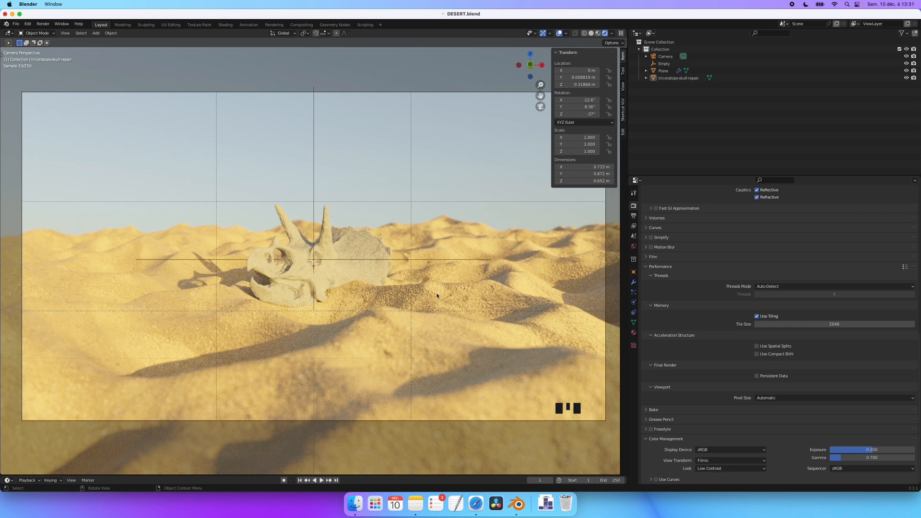
Step: Set the final render's Max Samples to 400 and render the image
scroll(715, 290, "up", 15)
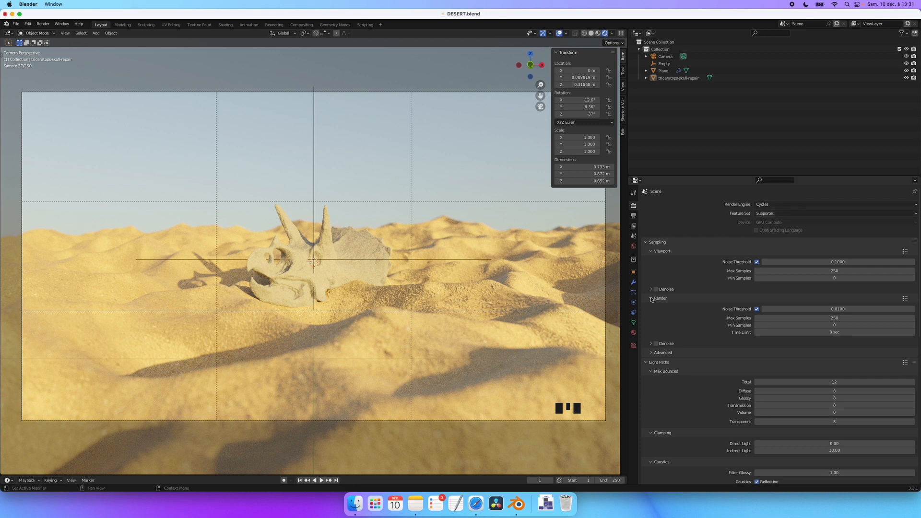
left_click(850, 318)
type("400")
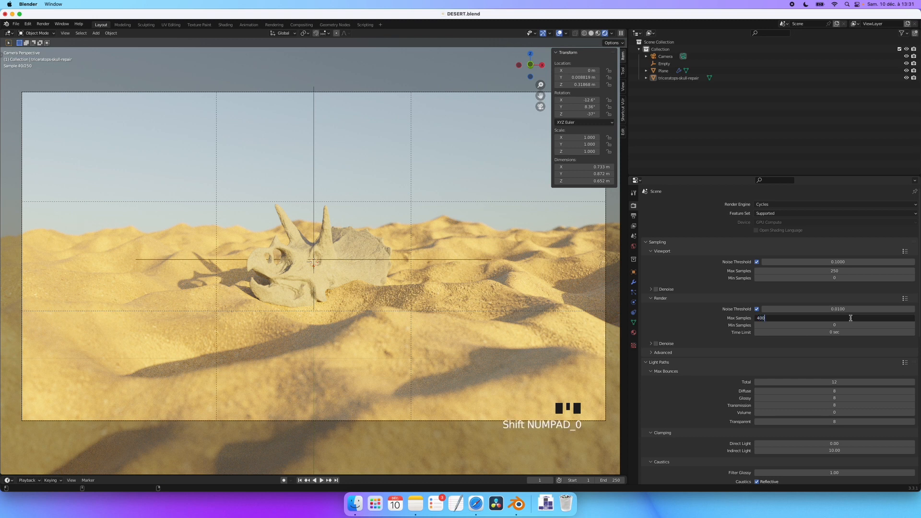
key("Return")
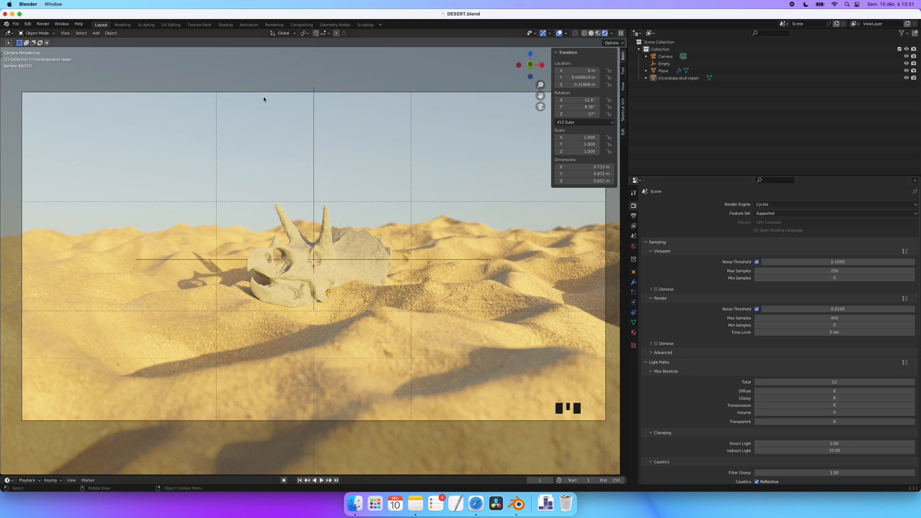
left_click(43, 24)
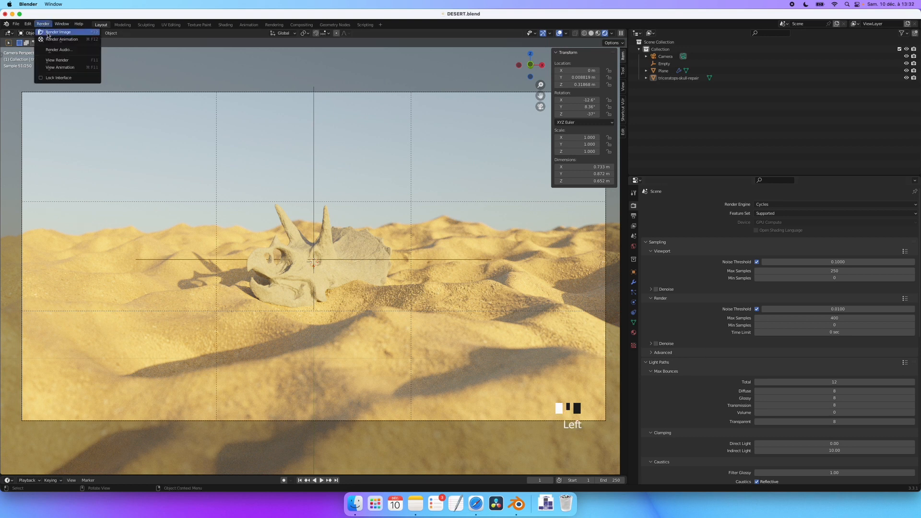
left_click(47, 33)
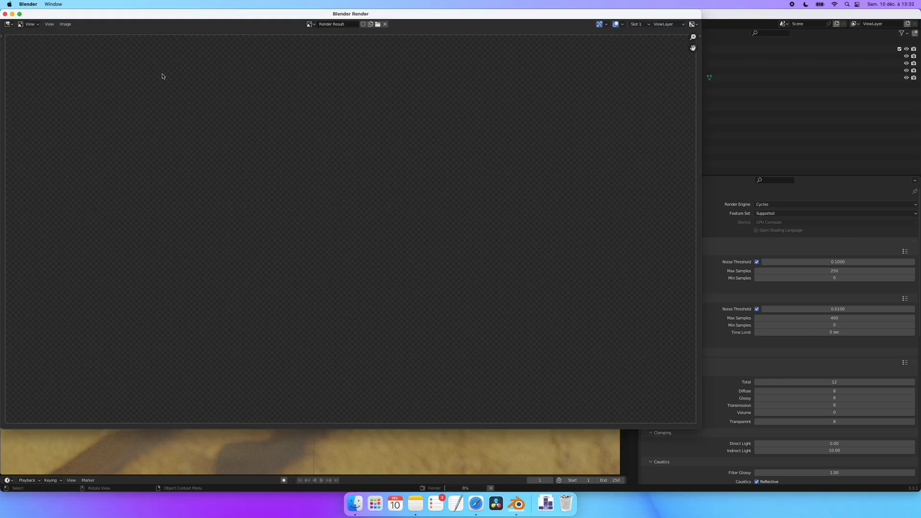